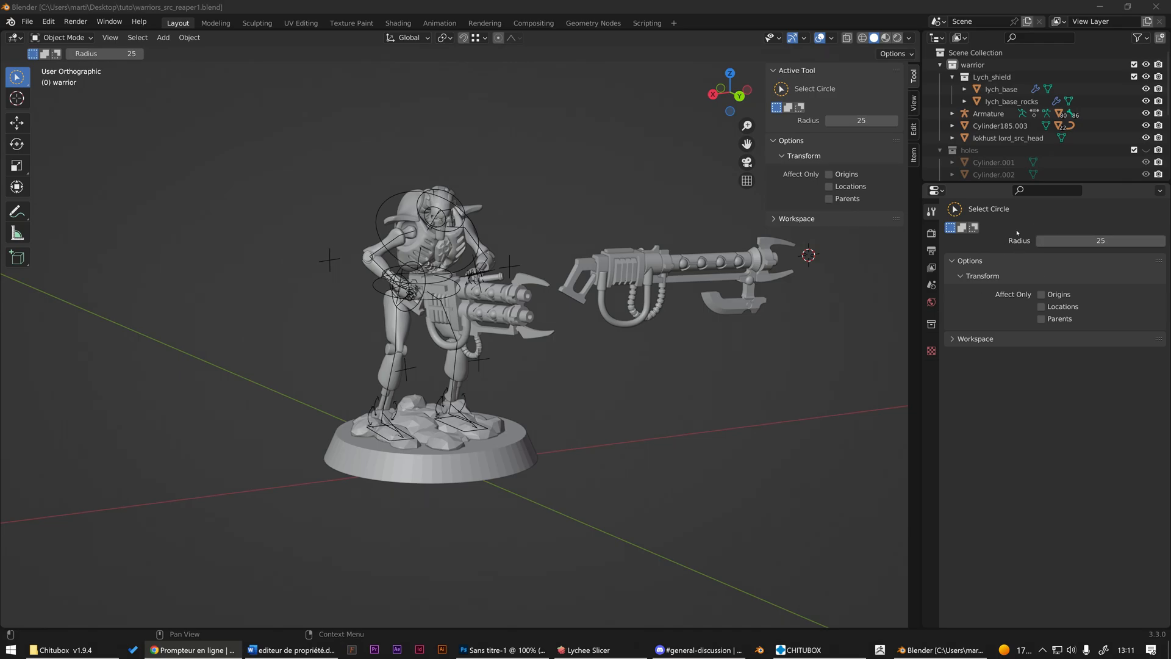
- Look through the render, output, view layer, scene and world properties in turn
{"action": "left_click", "coordinate": [931, 233]}
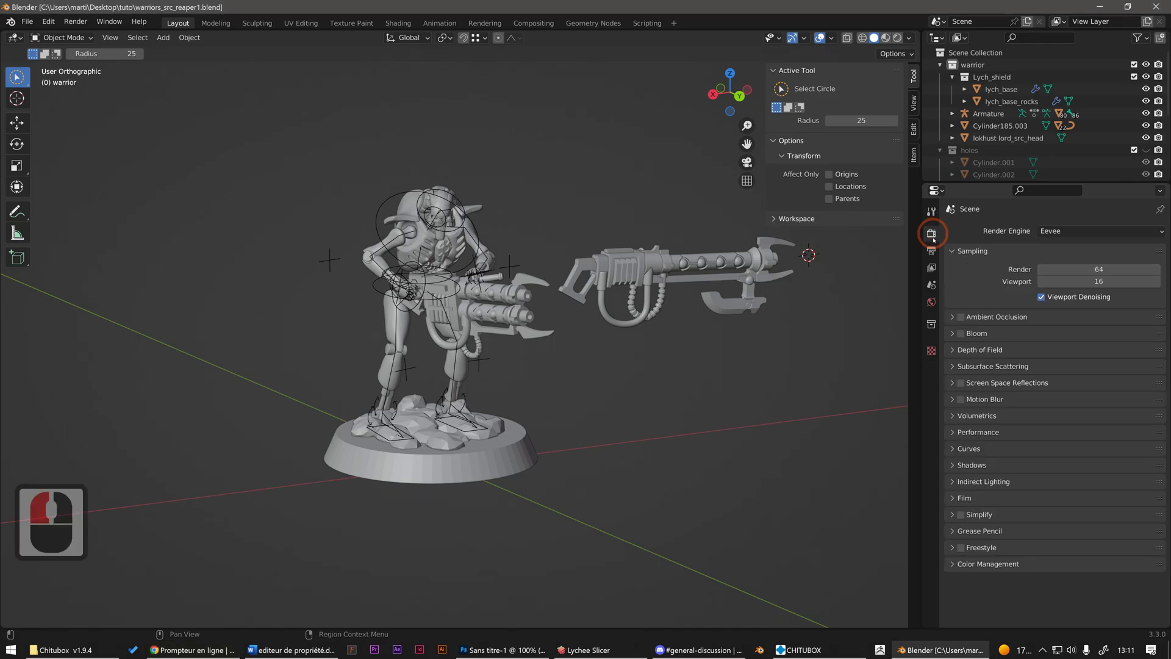
{"action": "left_click", "coordinate": [933, 253]}
{"action": "left_click", "coordinate": [931, 267]}
{"action": "left_click", "coordinate": [931, 284]}
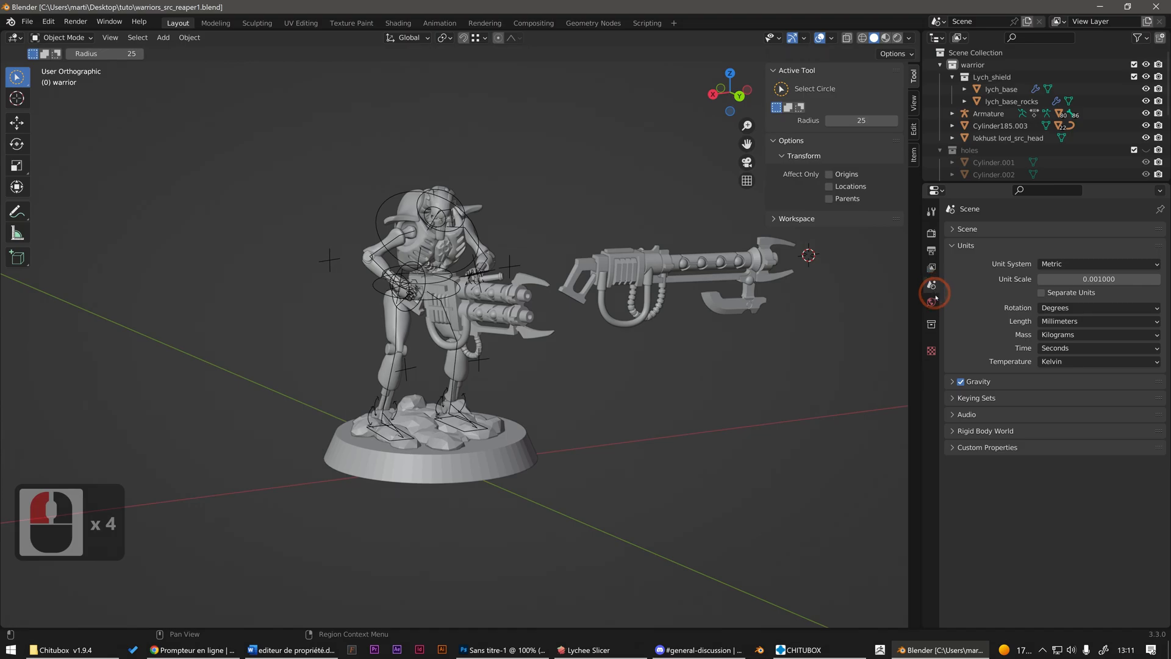
{"action": "left_click", "coordinate": [931, 302]}
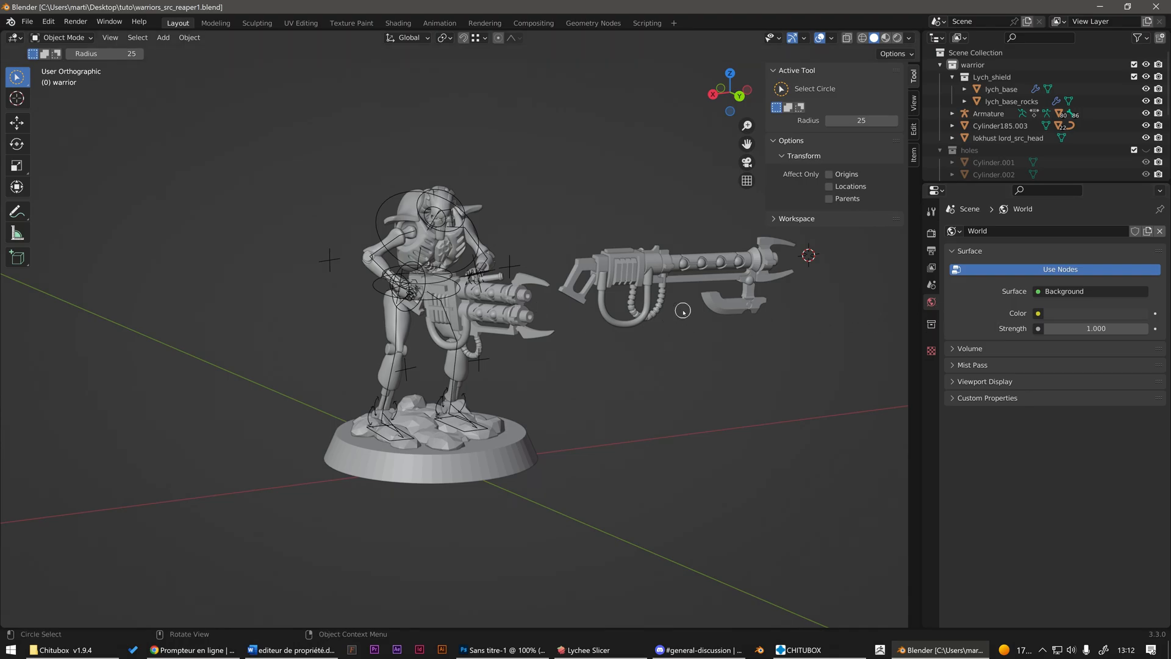
- Activate the Move tool, select the gun held by the warrior, and switch the selection to the armature
{"action": "left_click", "coordinate": [17, 122]}
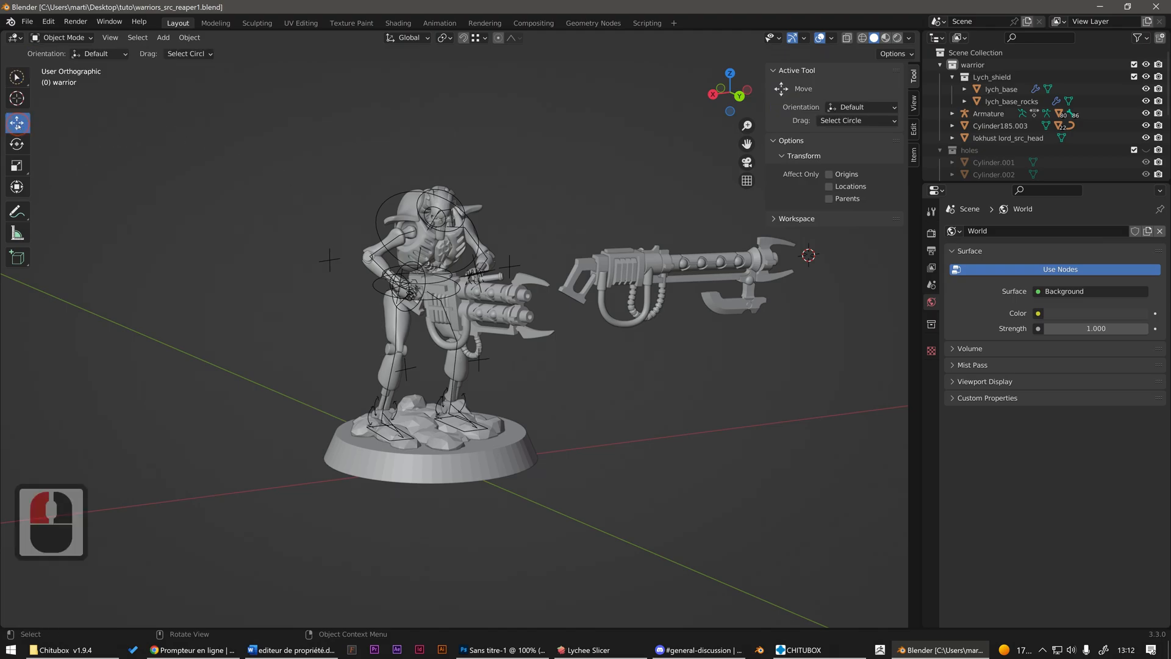
{"action": "left_click", "coordinate": [523, 282]}
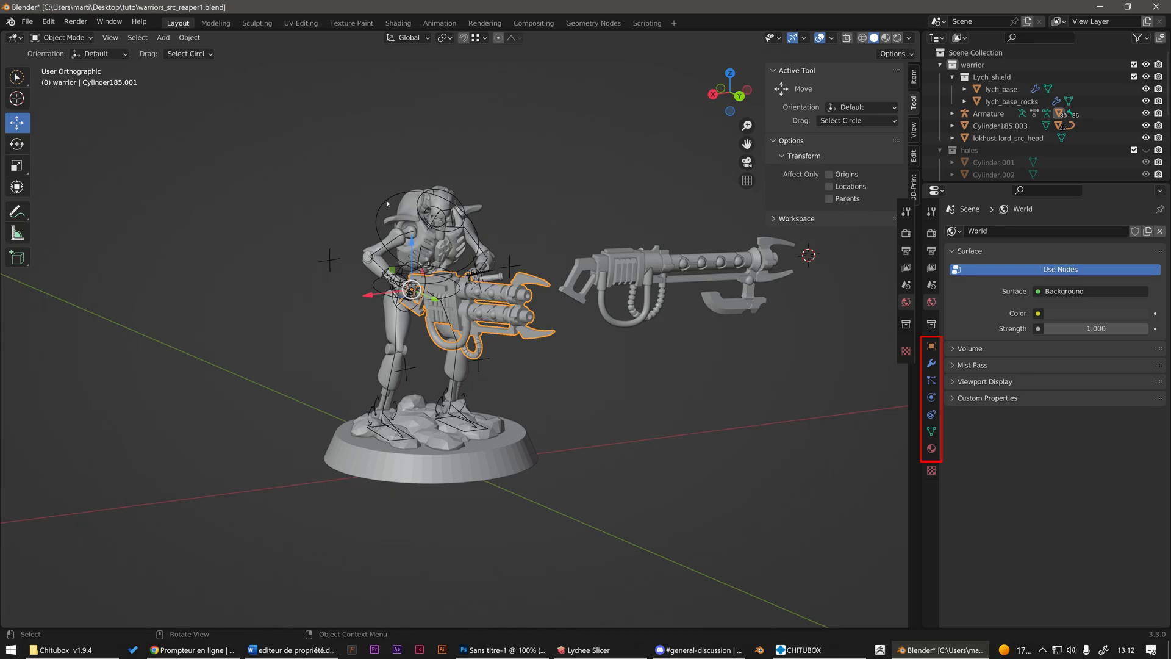
{"action": "left_click", "coordinate": [387, 203]}
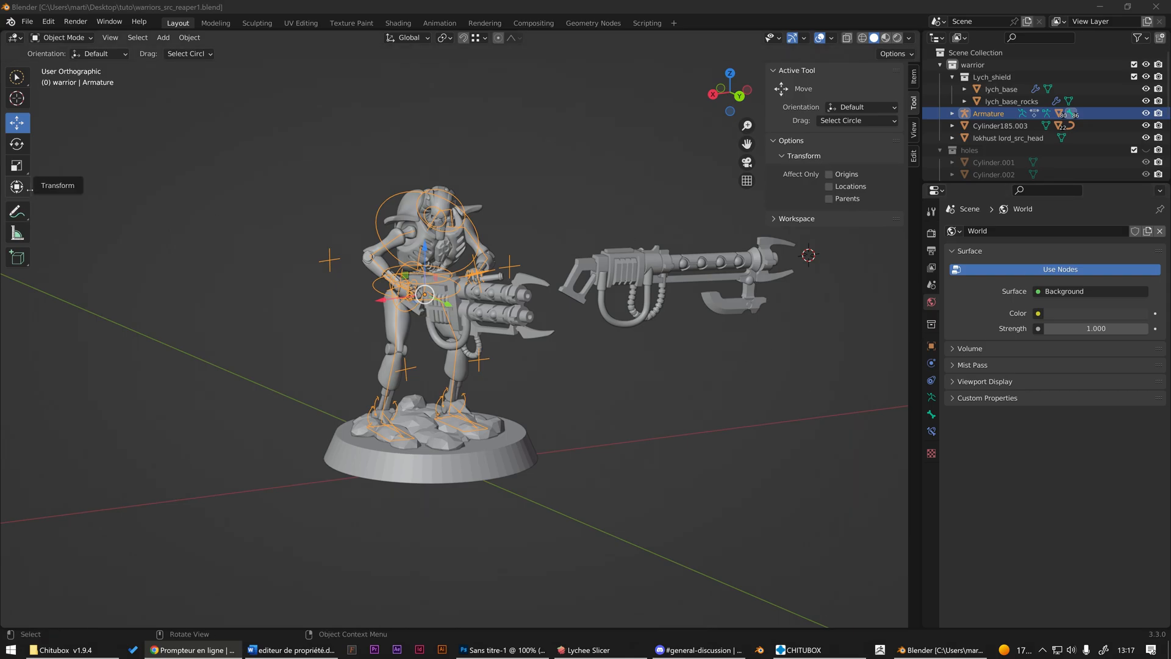
- Widen the toolbar until the tool names show and enlarge the Properties editor slightly
{"action": "left_click_drag", "start_coordinate": [34, 194], "coordinate": [84, 182]}
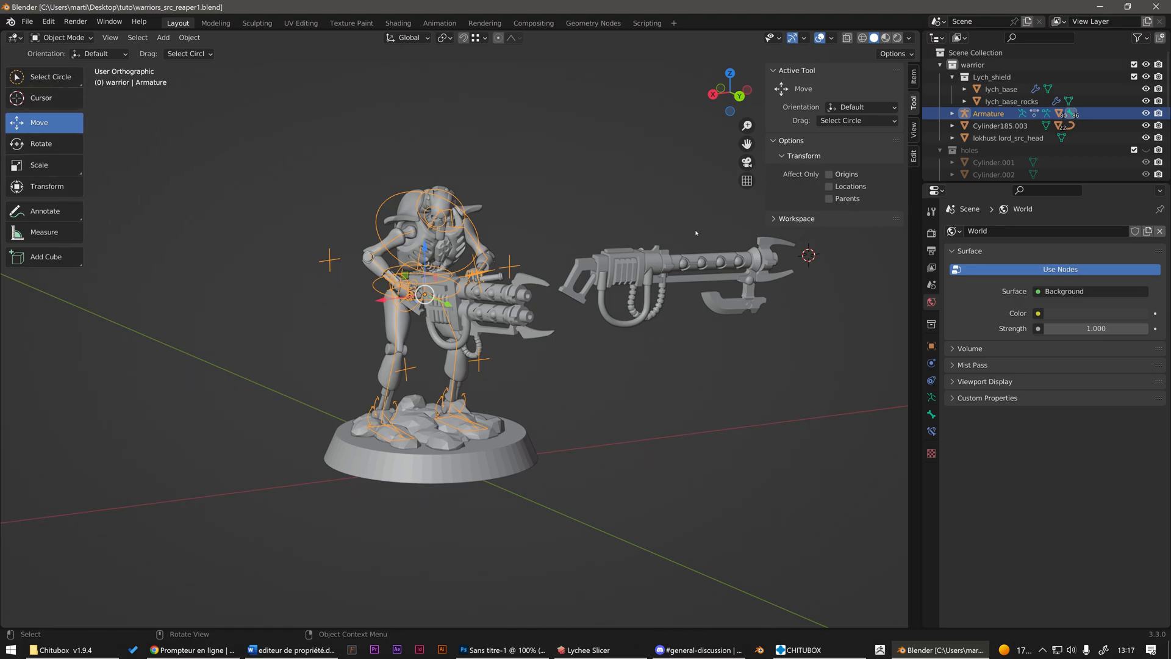
{"action": "left_click_drag", "start_coordinate": [924, 252], "coordinate": [913, 258]}
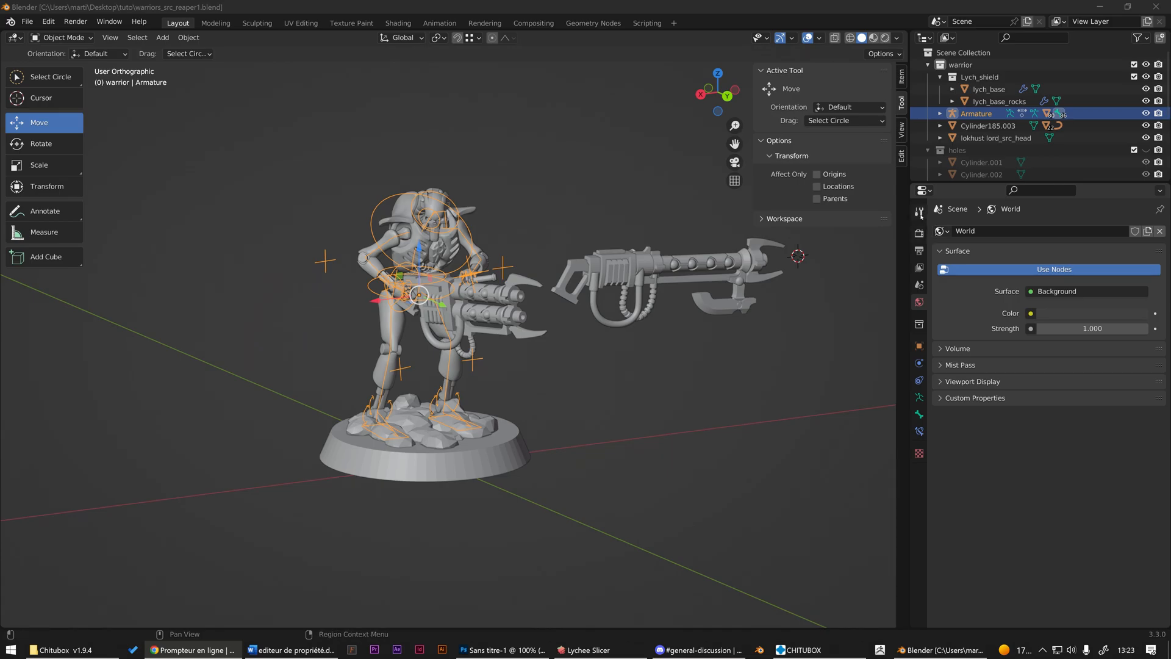
- Show the active tool settings and compare them for the Cursor, Select Circle and Move tools
{"action": "left_click", "coordinate": [920, 211]}
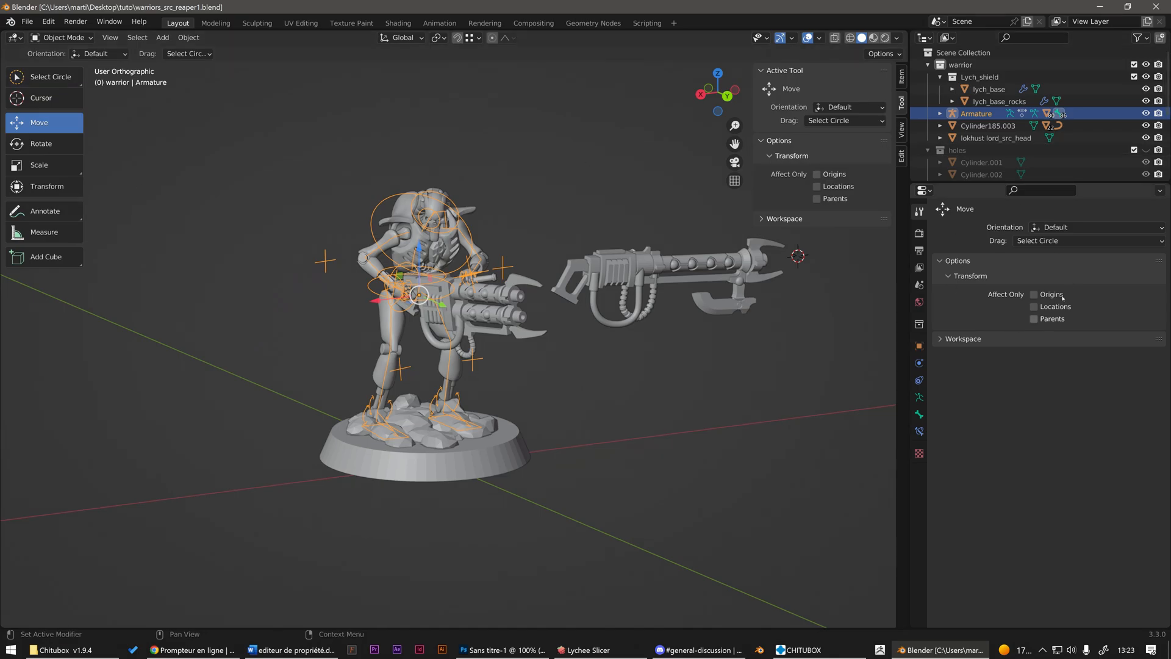
{"action": "left_click", "coordinate": [40, 96]}
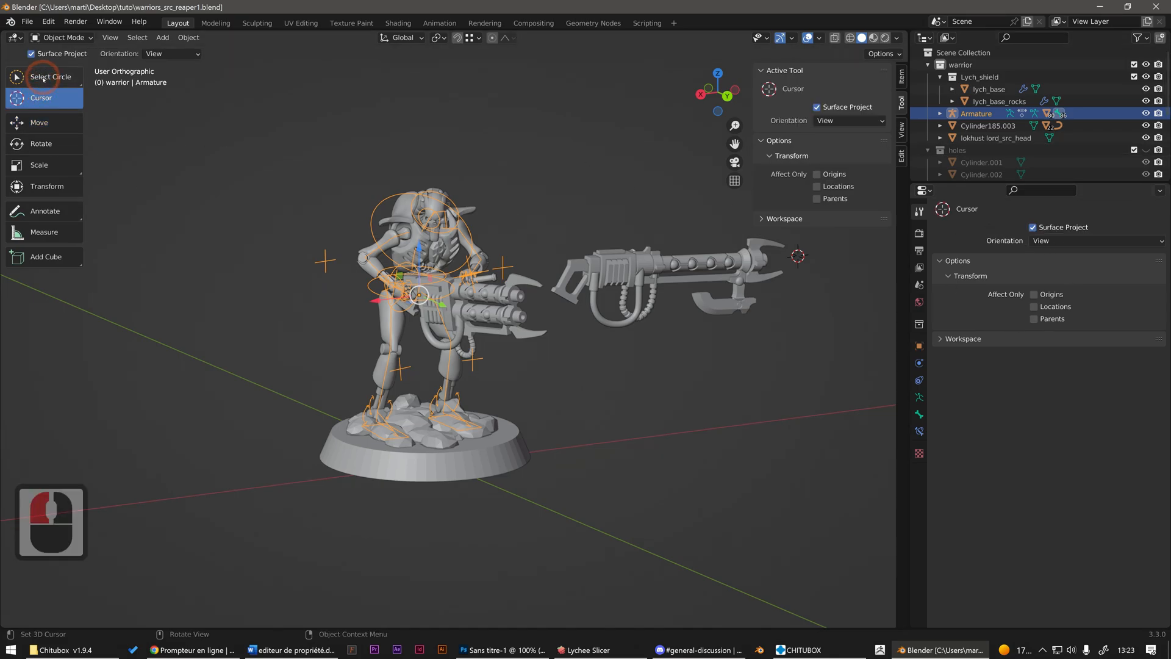
{"action": "left_click", "coordinate": [43, 79]}
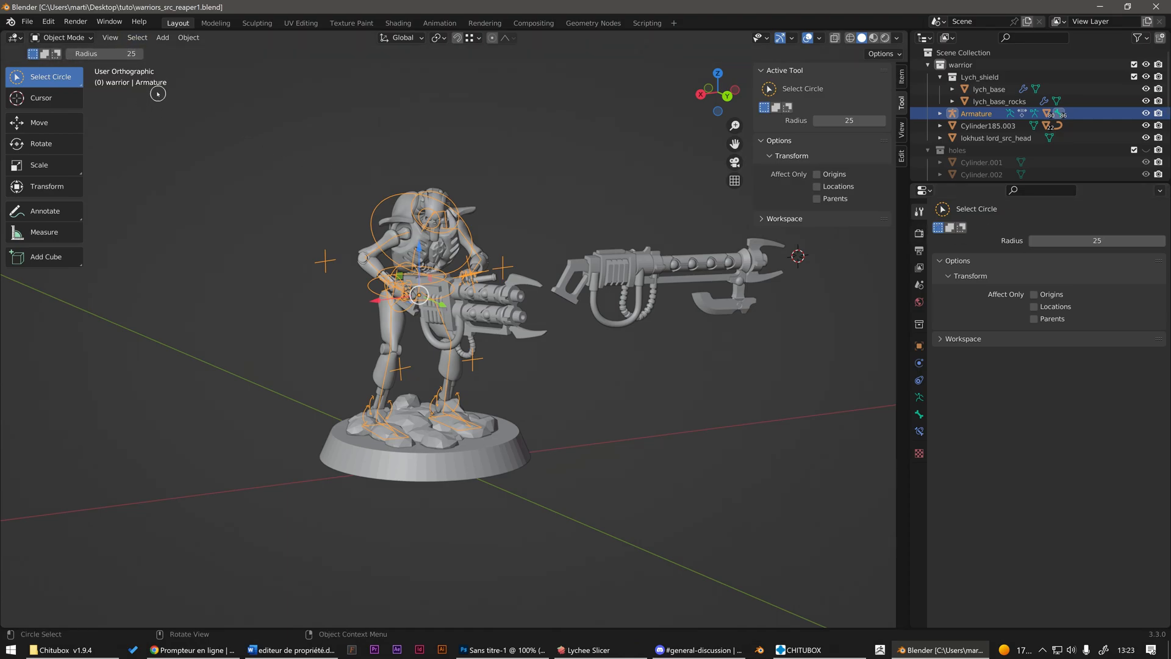
{"action": "left_click_drag", "start_coordinate": [1072, 240], "coordinate": [1115, 240]}
{"action": "left_click", "coordinate": [39, 122]}
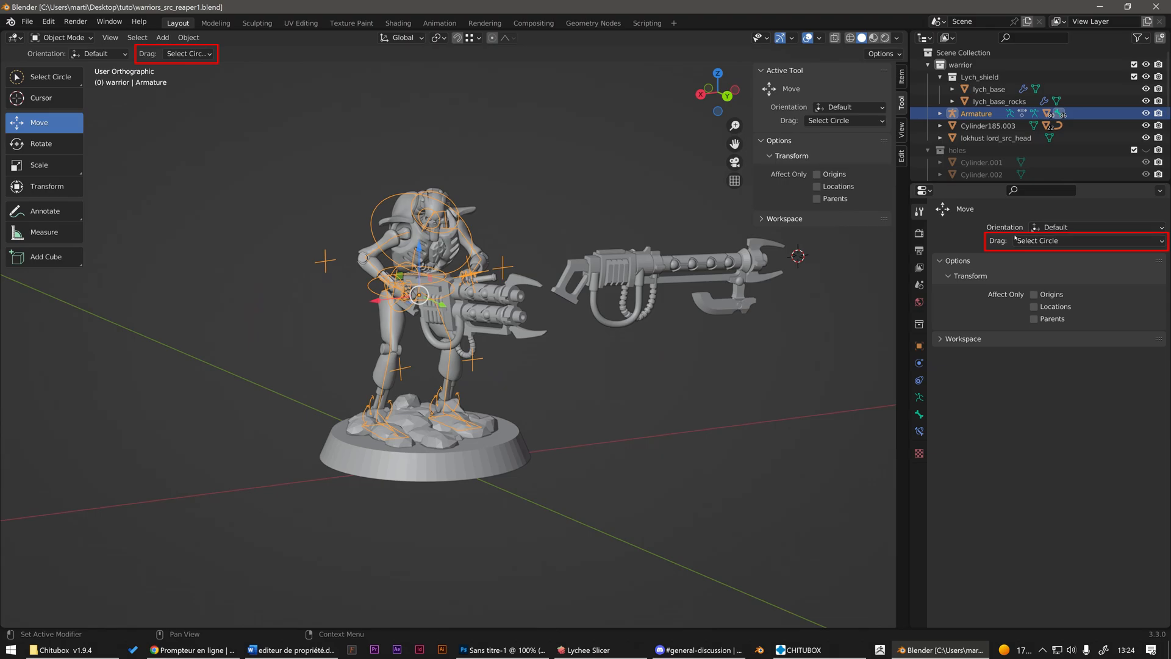
- Deselect the armature and check the viewport's transform options
{"action": "mouse_move", "coordinate": [672, 197]}
{"action": "left_mouse_down"}
{"action": "mouse_move", "coordinate": [619, 241]}
{"action": "mouse_move", "coordinate": [659, 162]}
{"action": "left_mouse_up"}
{"action": "left_click", "coordinate": [549, 160]}
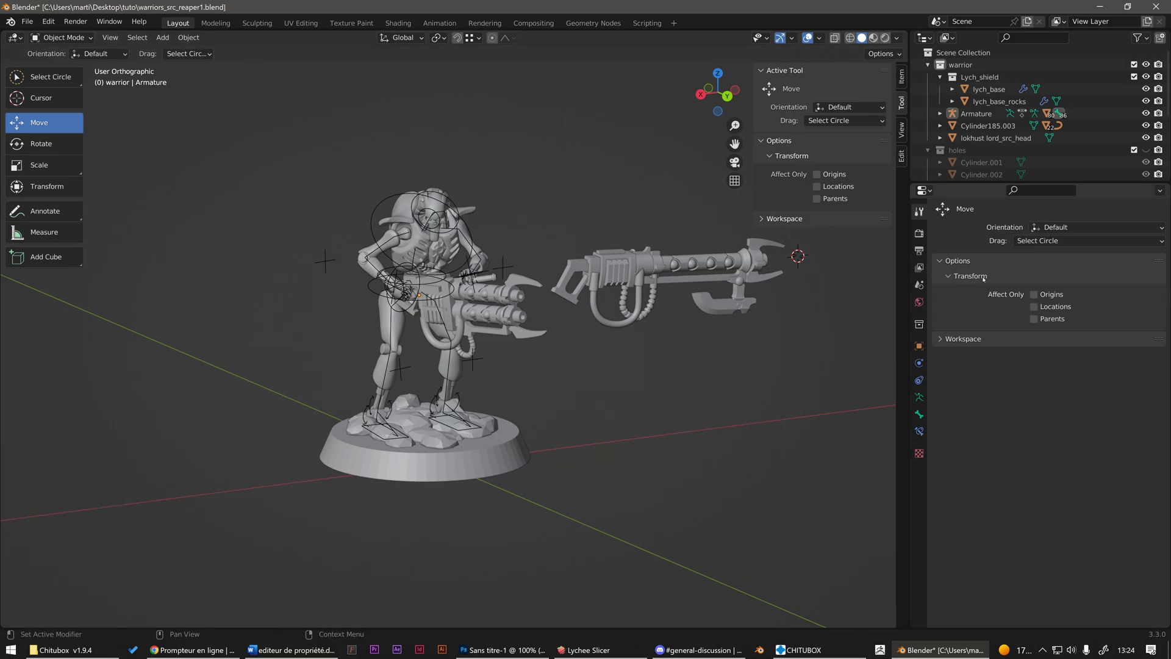
{"action": "left_click", "coordinate": [891, 54]}
{"action": "left_click", "coordinate": [892, 54]}
{"action": "left_click", "coordinate": [883, 53]}
{"action": "left_click", "coordinate": [261, 66]}
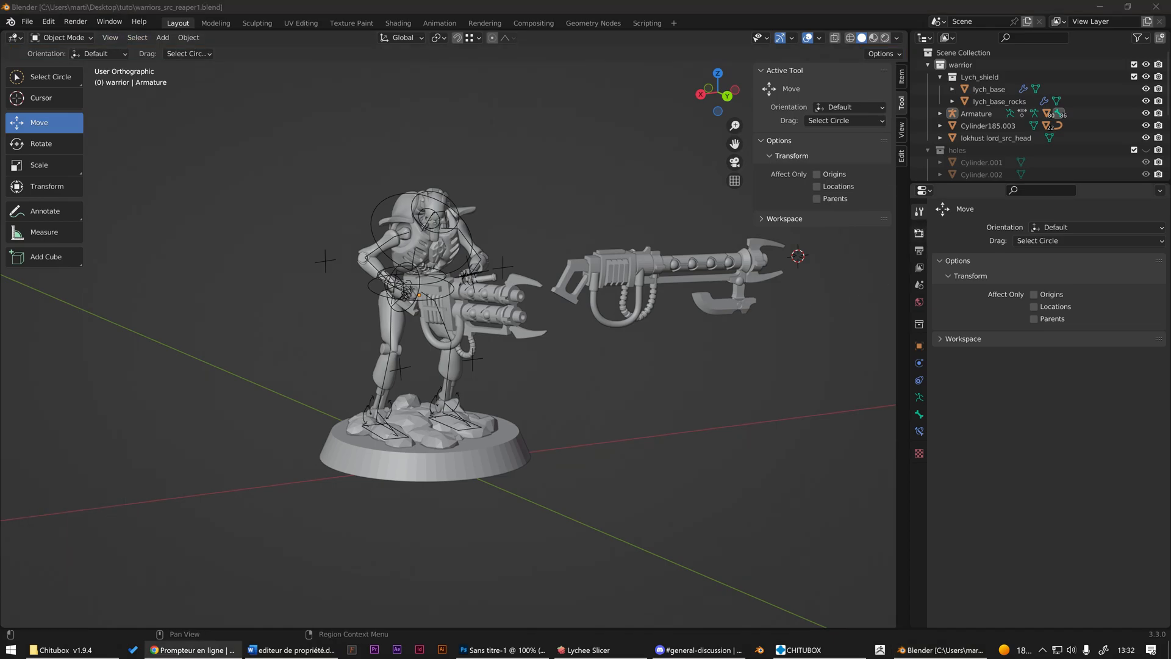
- Review the render settings, output format, view layer passes and the scene's unit settings
{"action": "left_click", "coordinate": [919, 233]}
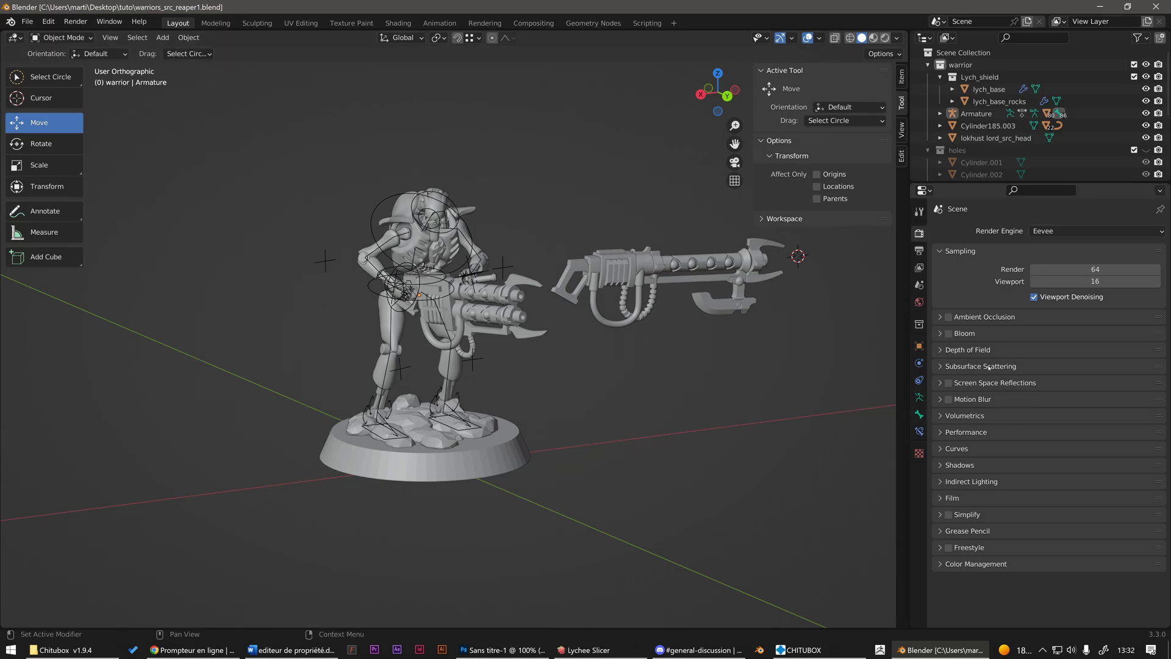
{"action": "left_click", "coordinate": [919, 250]}
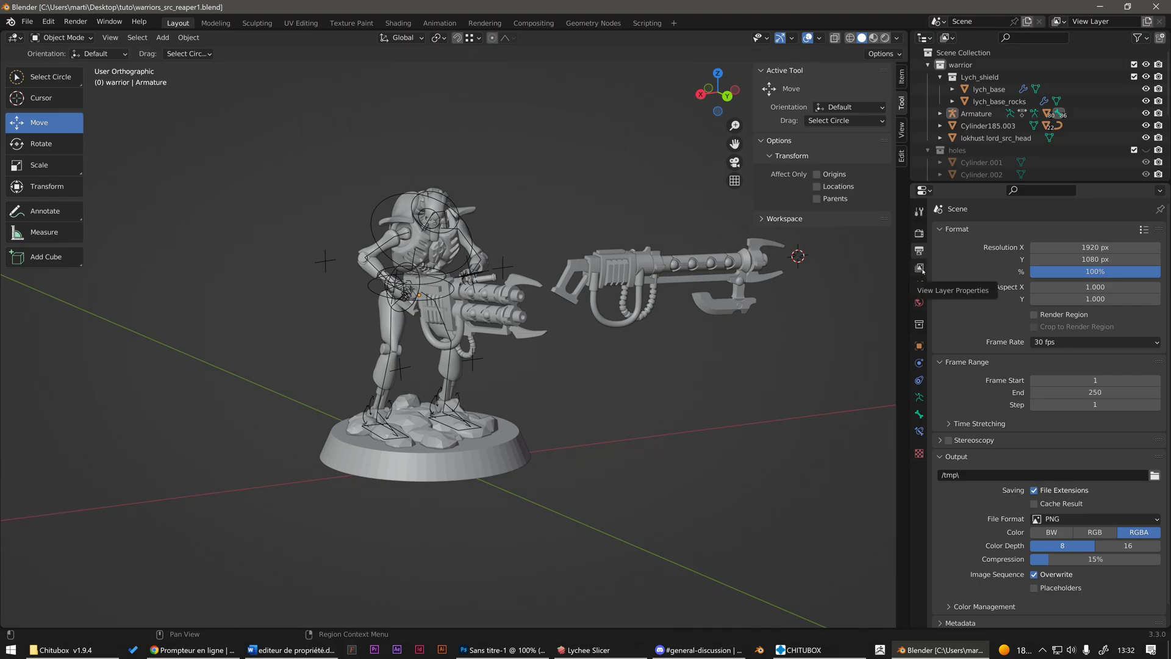
{"action": "left_click", "coordinate": [919, 267]}
{"action": "scroll", "coordinate": [1059, 397], "scroll_direction": "down", "scroll_amount": 6}
{"action": "scroll", "coordinate": [1059, 397], "scroll_direction": "up", "scroll_amount": 10}
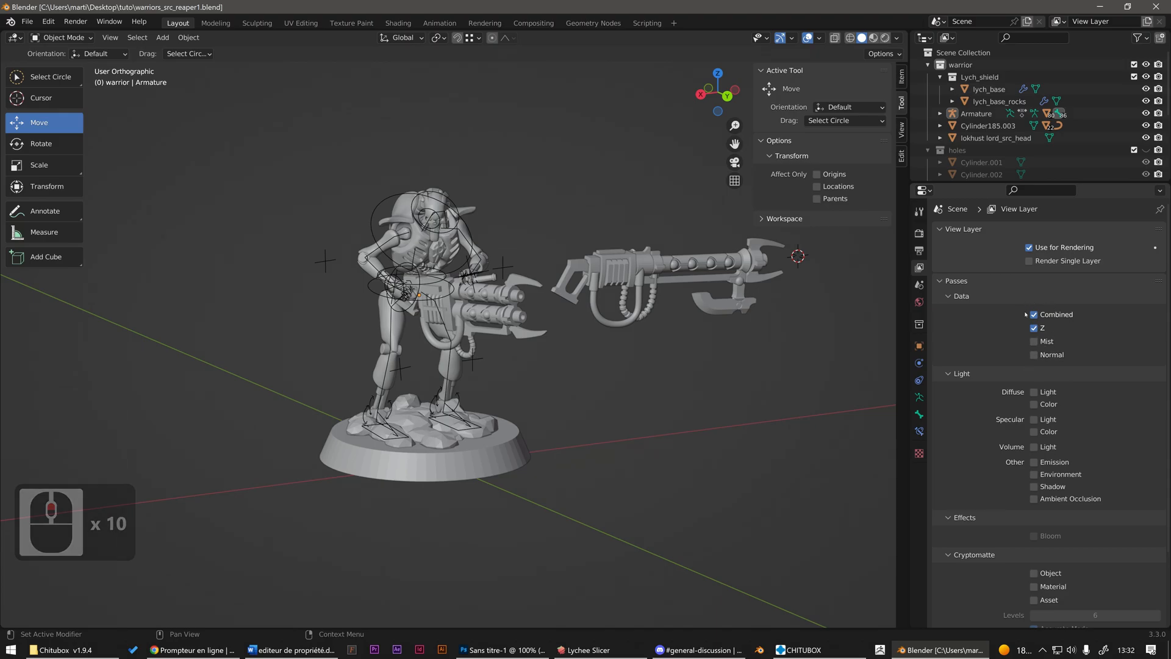
{"action": "left_click", "coordinate": [919, 285]}
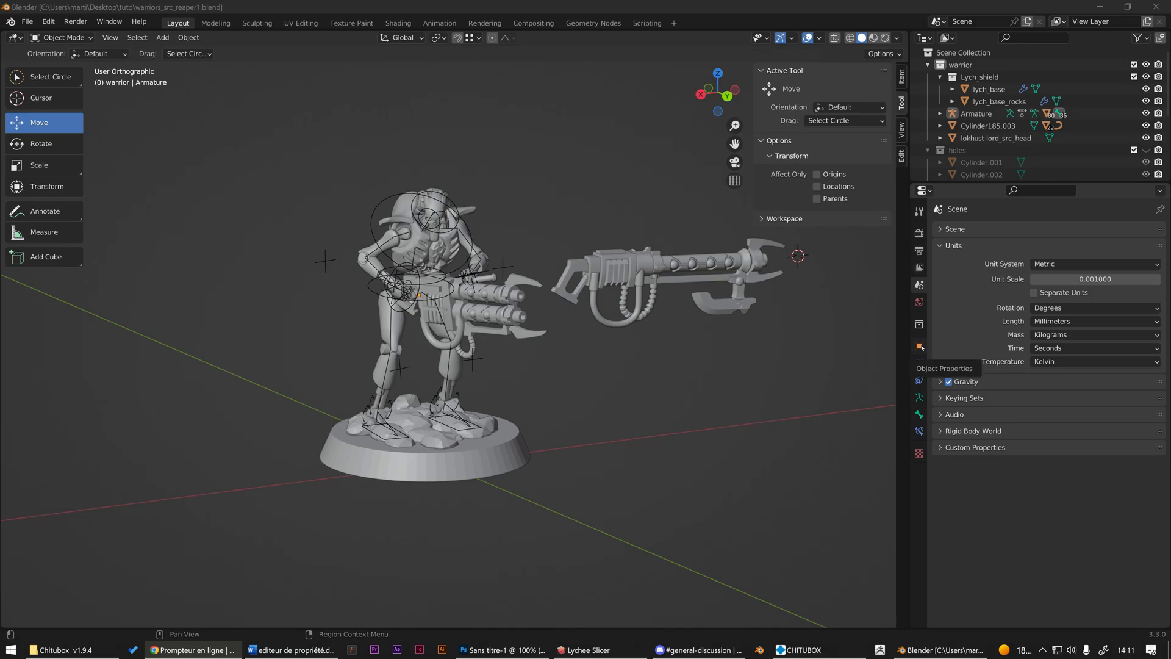
- Select the warrior's head and show its transform values in both the object properties and the viewport sidebar
{"action": "scroll", "coordinate": [451, 201], "scroll_direction": "up", "scroll_amount": 4}
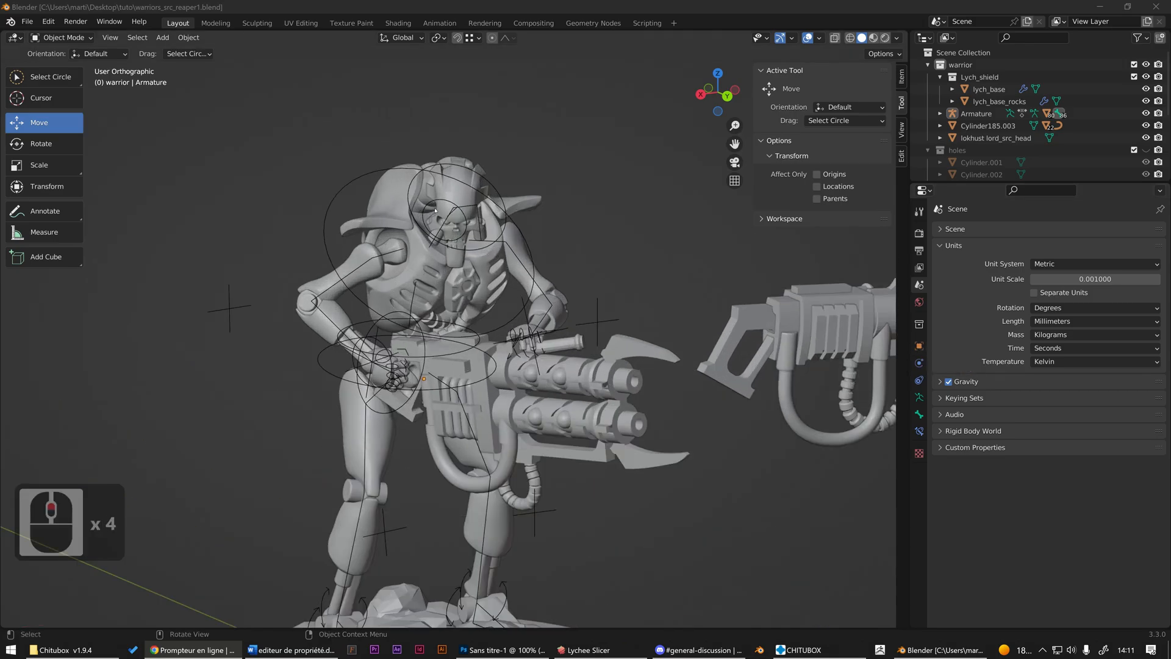
{"action": "left_click", "coordinate": [452, 202]}
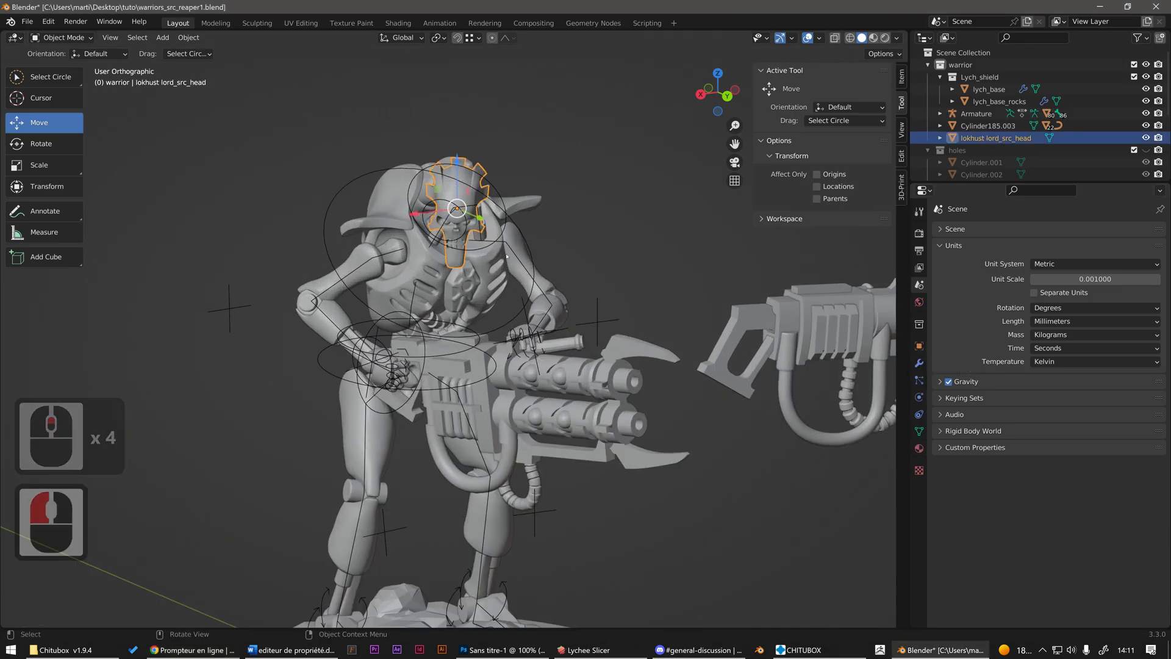
{"action": "left_click", "coordinate": [919, 347]}
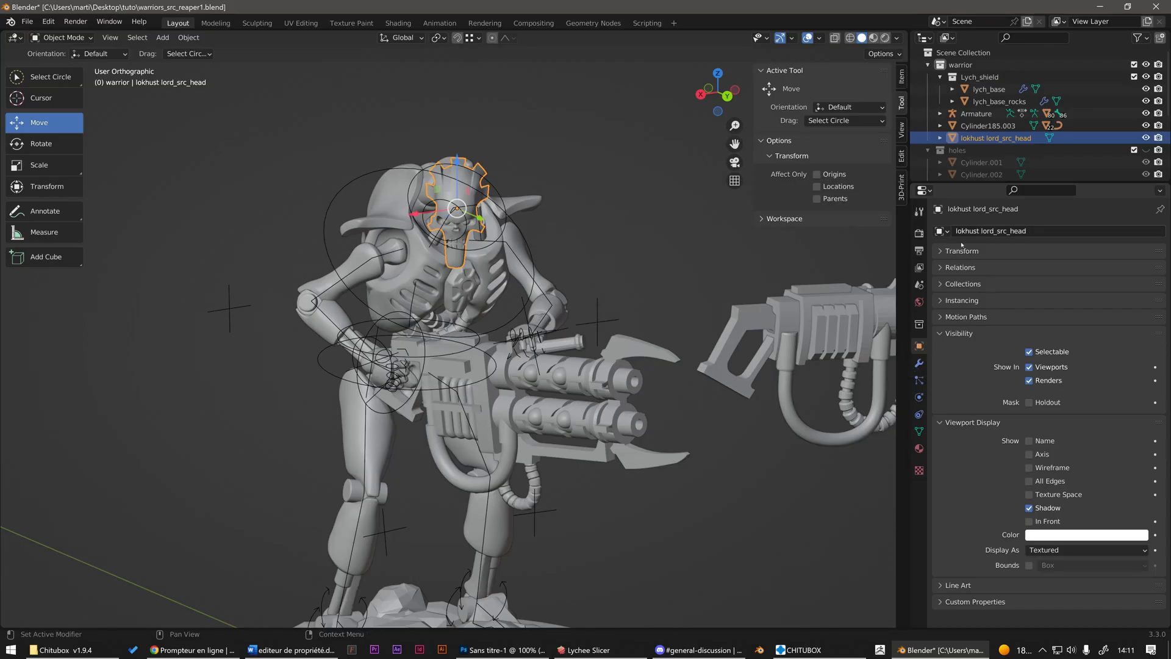
{"action": "left_click", "coordinate": [958, 252]}
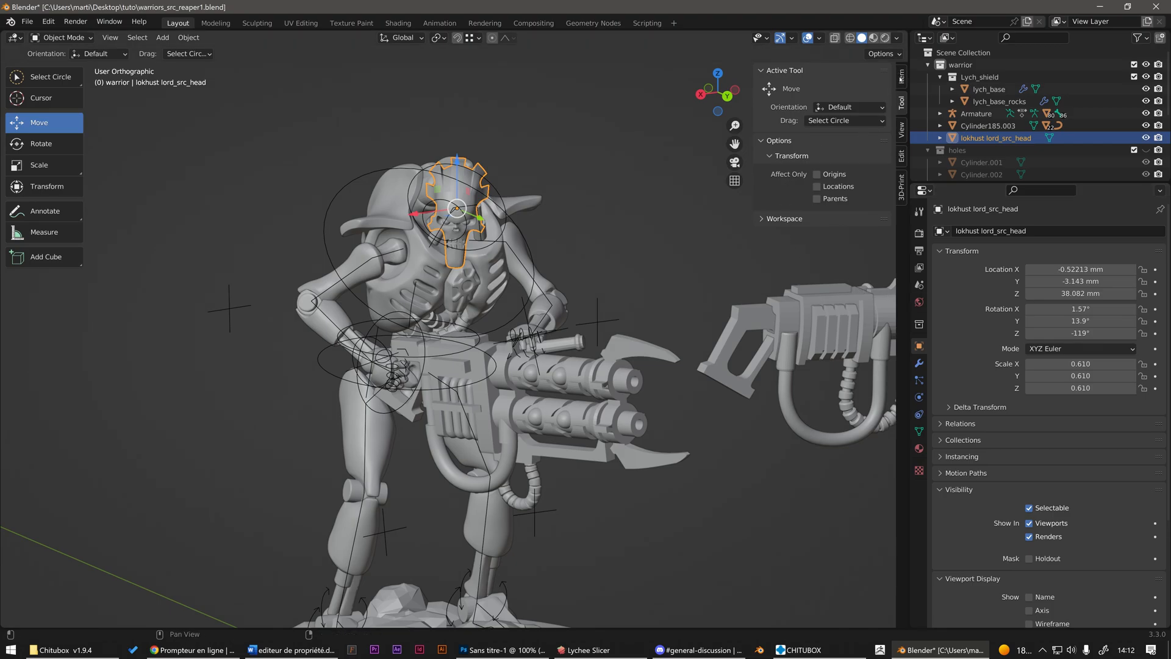
{"action": "left_click", "coordinate": [901, 77]}
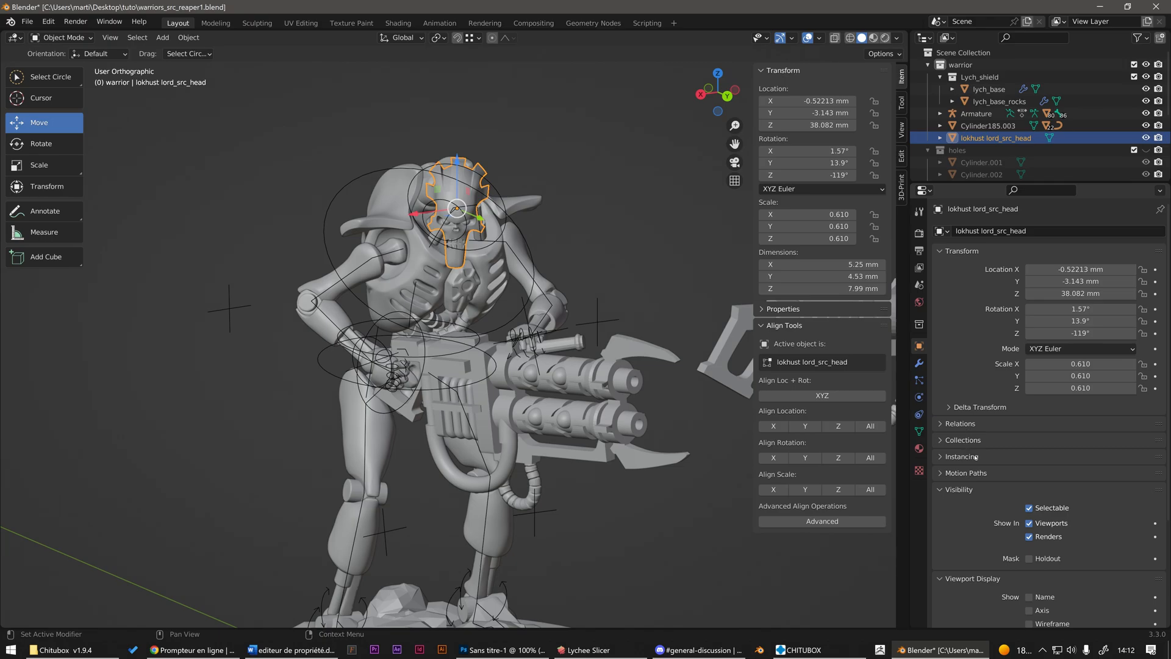
- Enable Name, Wireframe and In Front in the viewport display settings of the warrior's head
{"action": "scroll", "coordinate": [976, 491], "scroll_direction": "down", "scroll_amount": 2}
{"action": "scroll", "coordinate": [976, 464], "scroll_direction": "down", "scroll_amount": 8}
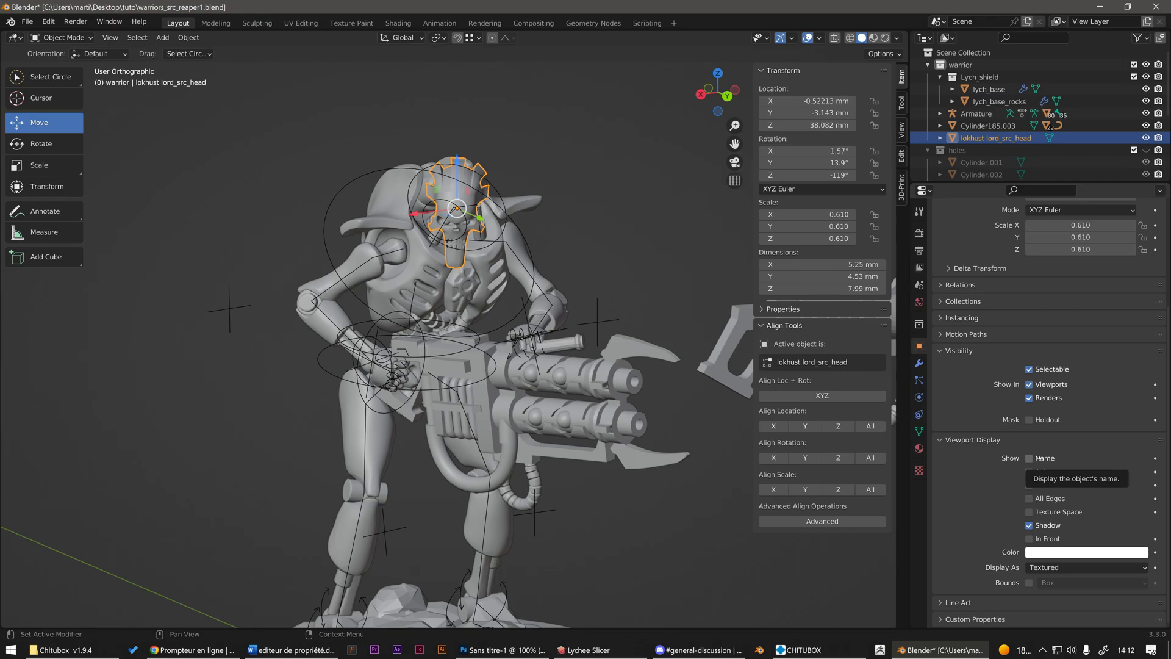
{"action": "left_click", "coordinate": [1030, 458]}
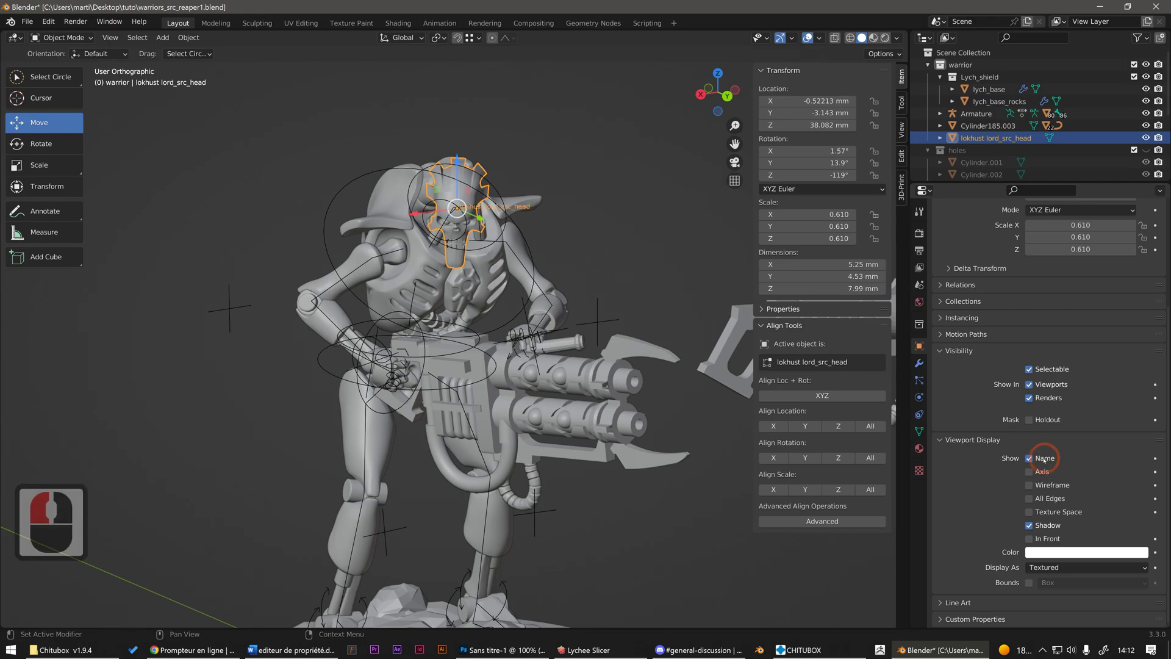
{"action": "scroll", "coordinate": [565, 227], "scroll_direction": "up", "scroll_amount": 4}
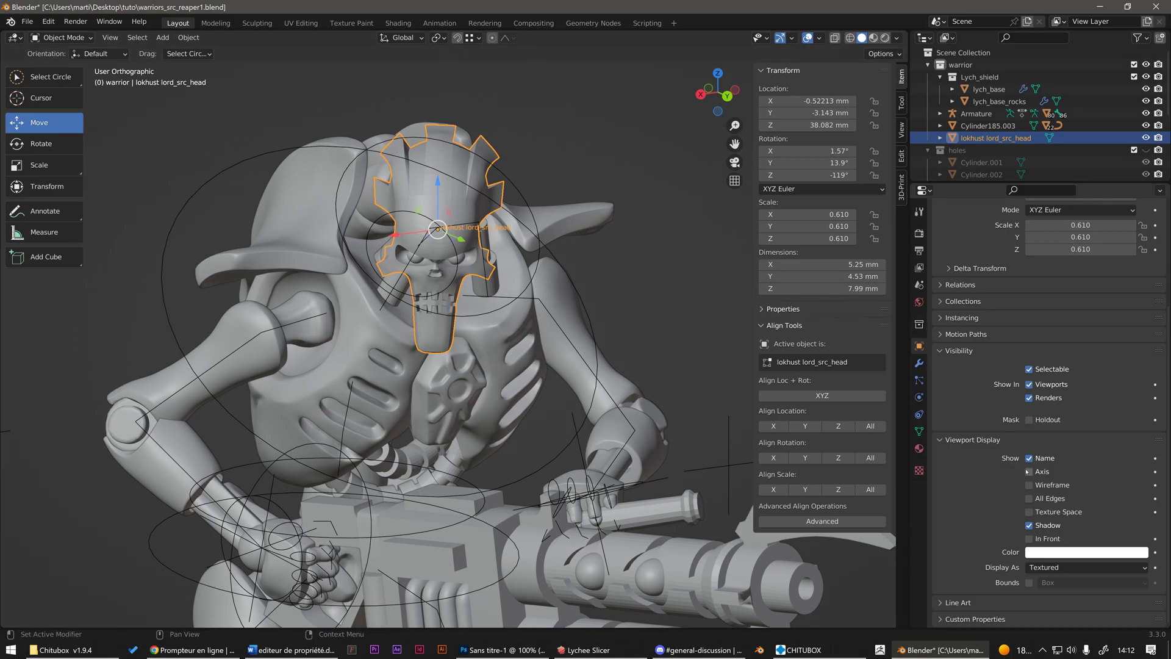
{"action": "left_click", "coordinate": [1043, 484]}
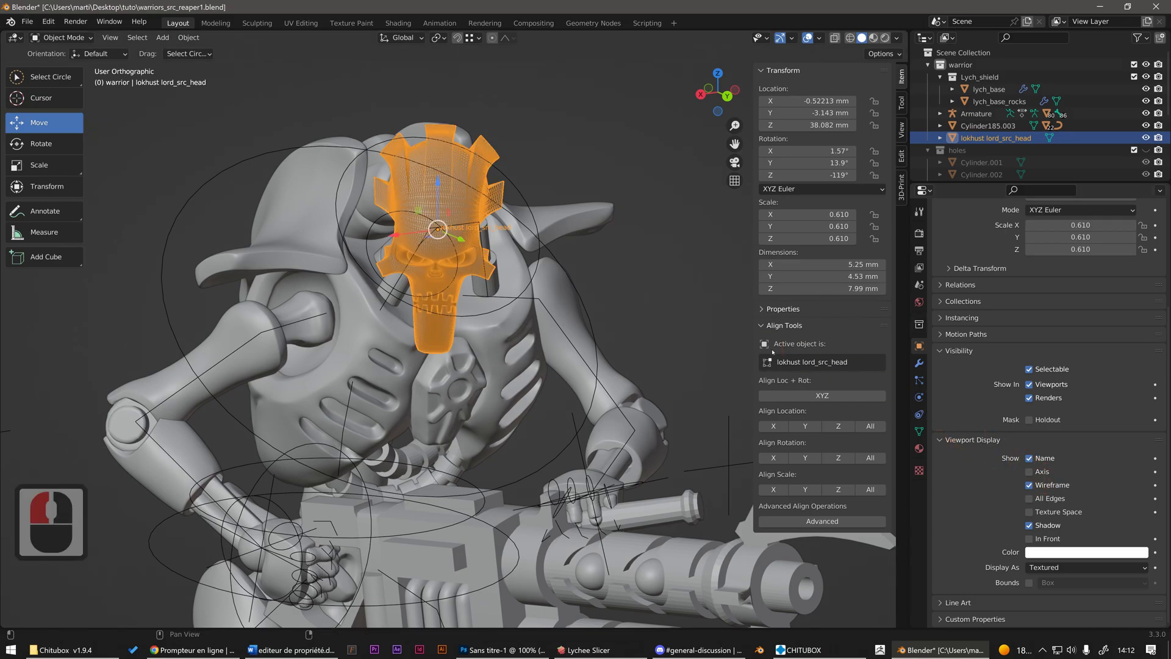
{"action": "left_click", "coordinate": [1029, 538]}
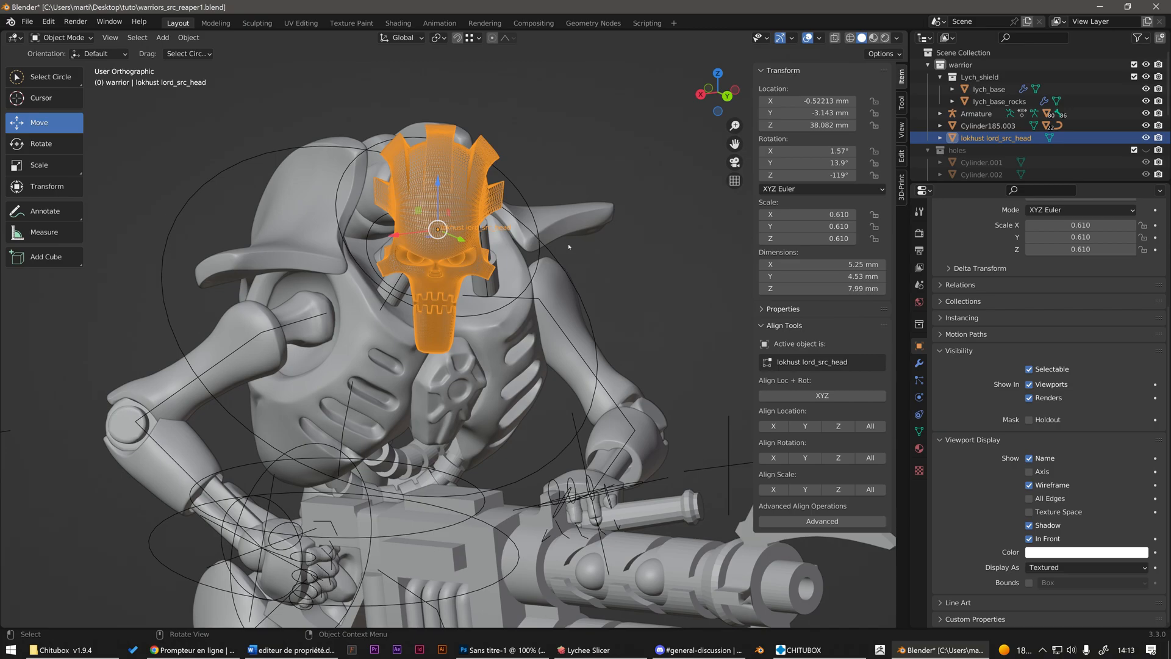
- Examine from several angles how the head and the armature bones display in front of the other geometry
{"action": "middle_click_drag", "start_coordinate": [579, 226], "coordinate": [671, 211]}
{"action": "middle_click_drag", "start_coordinate": [580, 222], "coordinate": [478, 317]}
{"action": "scroll", "coordinate": [439, 233], "scroll_direction": "down", "scroll_amount": 2}
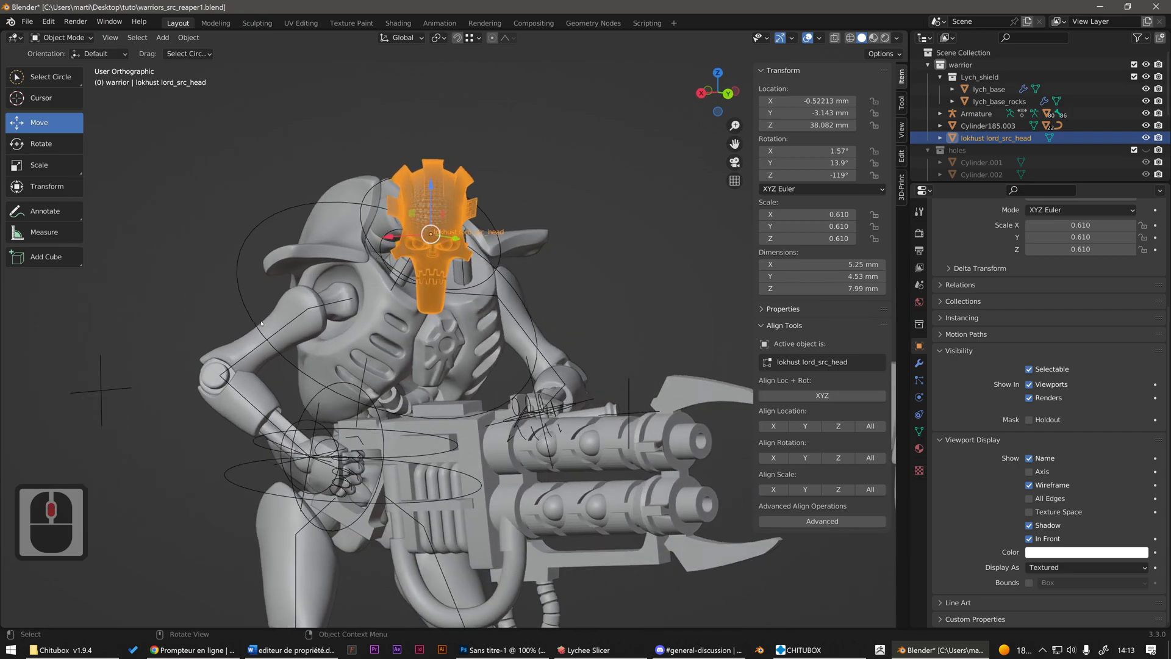
{"action": "scroll", "coordinate": [261, 323], "scroll_direction": "down", "scroll_amount": 2}
{"action": "scroll", "coordinate": [299, 365], "scroll_direction": "up", "scroll_amount": 1}
{"action": "middle_click_drag", "start_coordinate": [299, 366], "coordinate": [337, 357]}
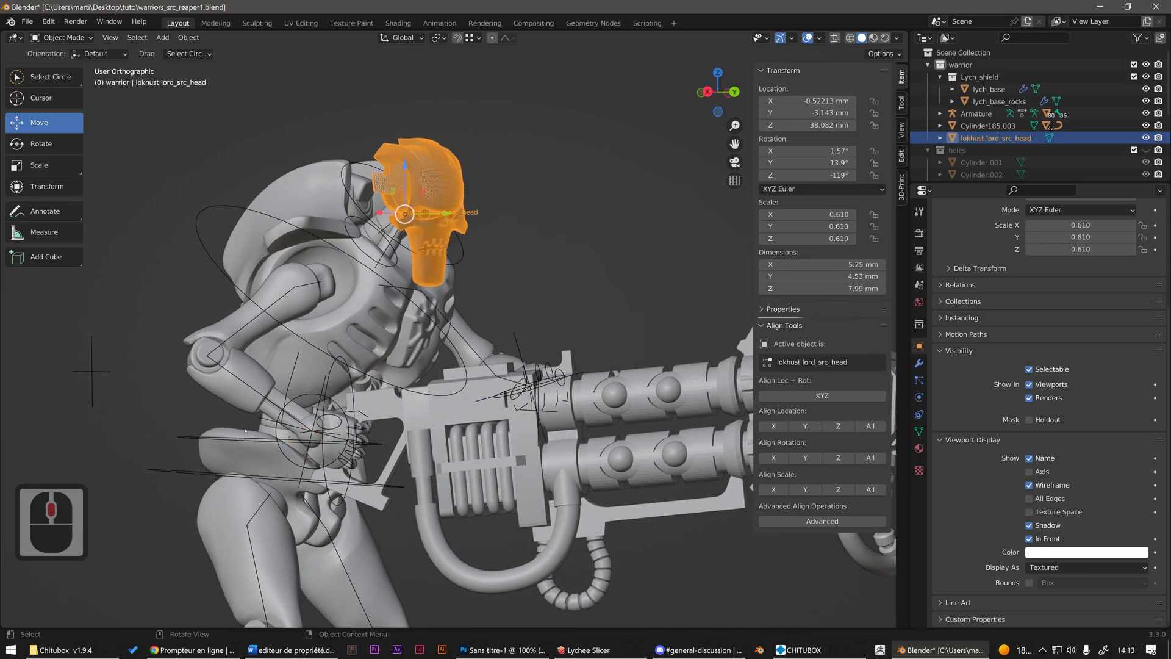
{"action": "middle_click_drag", "start_coordinate": [242, 430], "coordinate": [195, 450]}
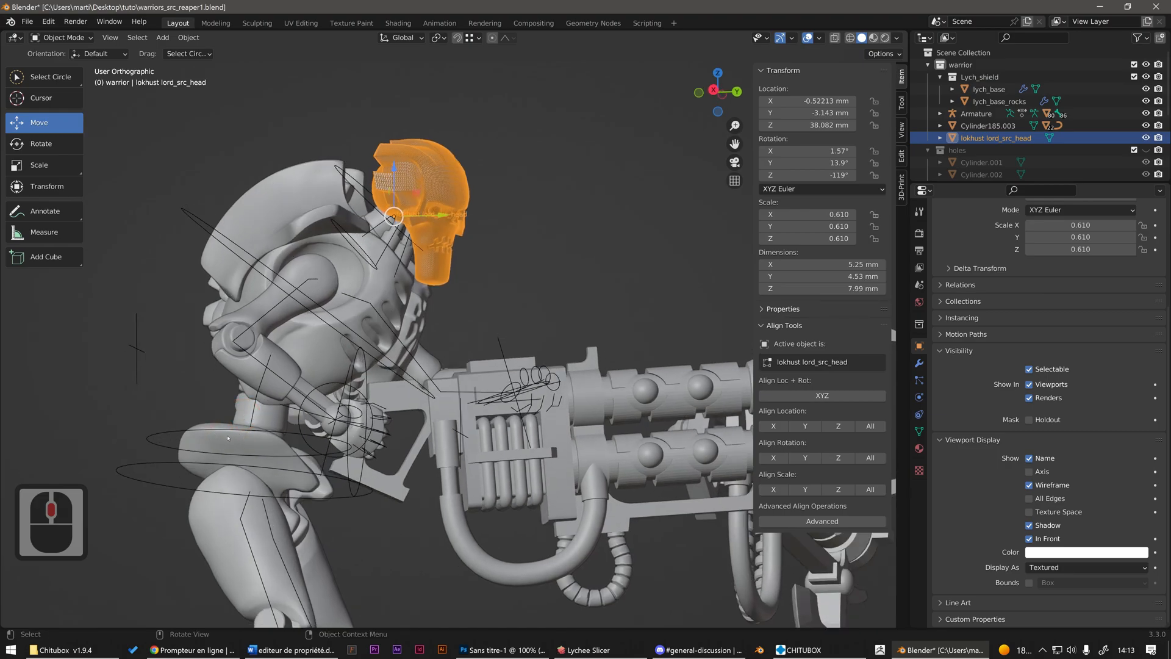
{"action": "middle_click_drag", "start_coordinate": [231, 445], "coordinate": [232, 446]}
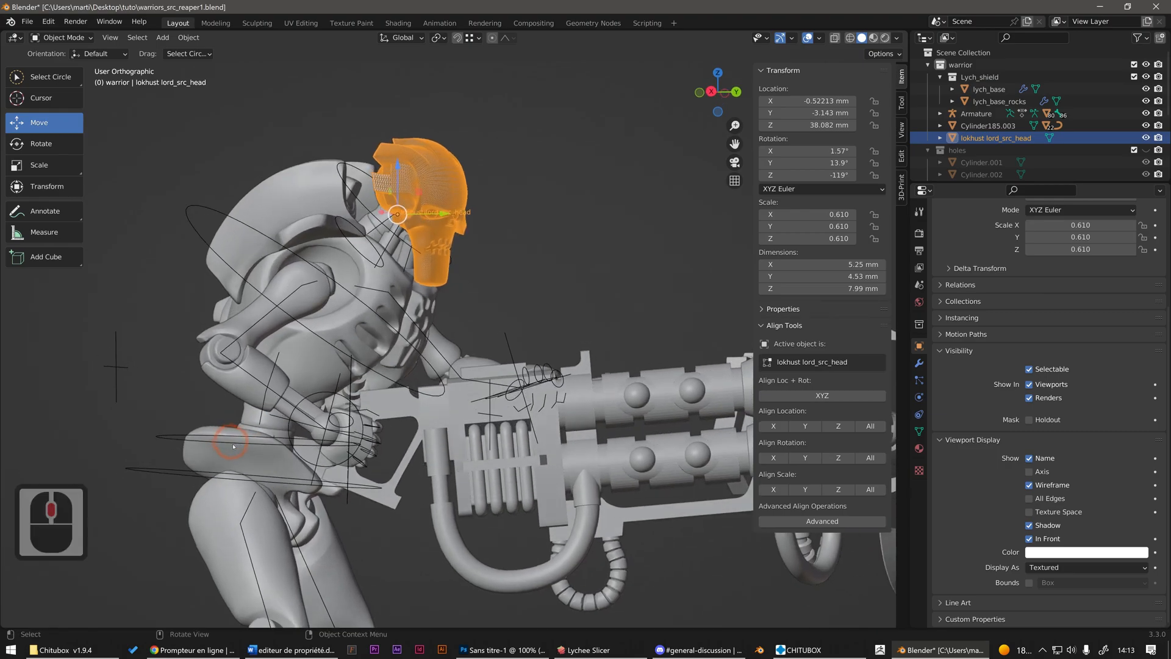
- Turn off In Front in the viewport display settings of the armature and deselect it
{"action": "left_click", "coordinate": [164, 439]}
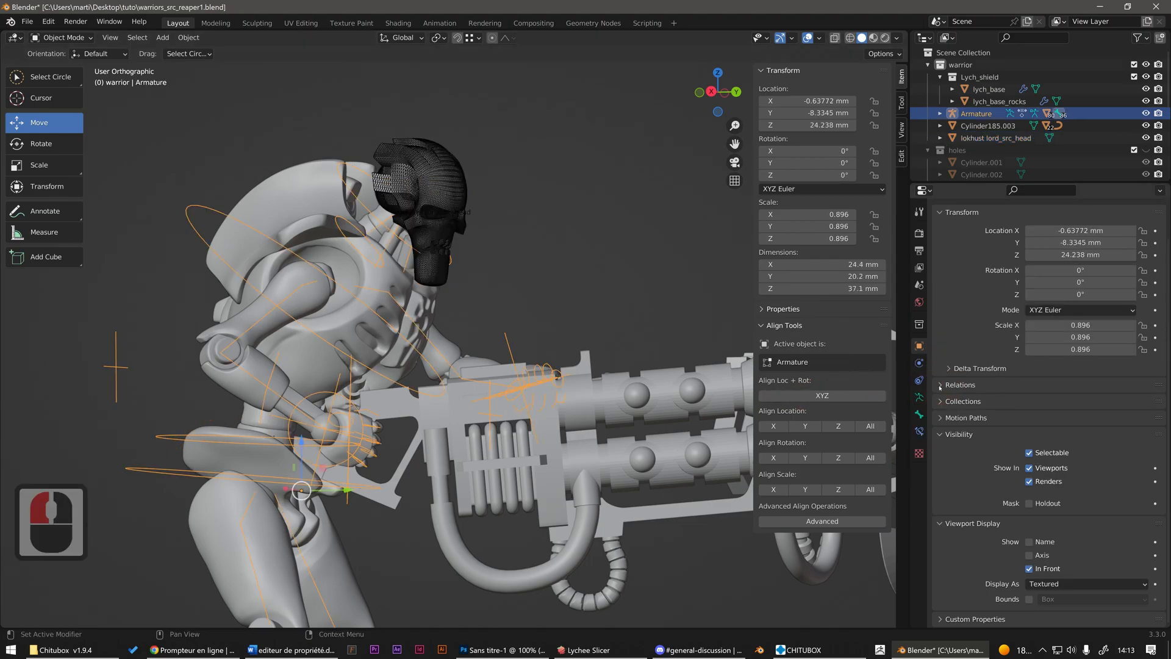
{"action": "left_click", "coordinate": [1029, 569]}
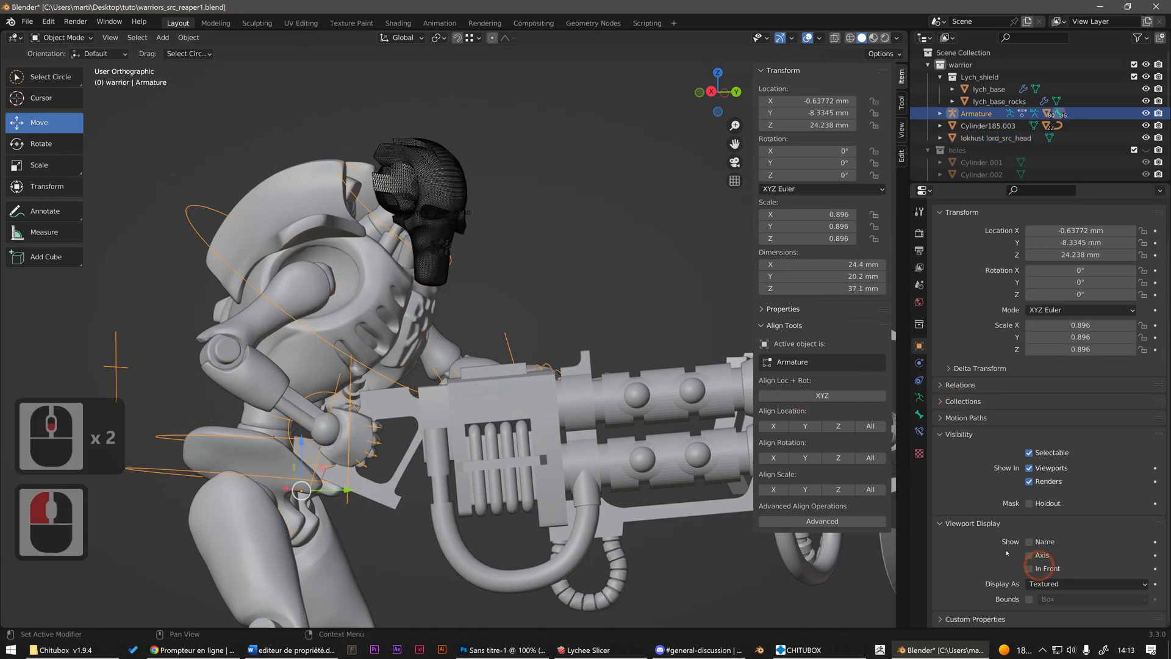
{"action": "left_click", "coordinate": [598, 323]}
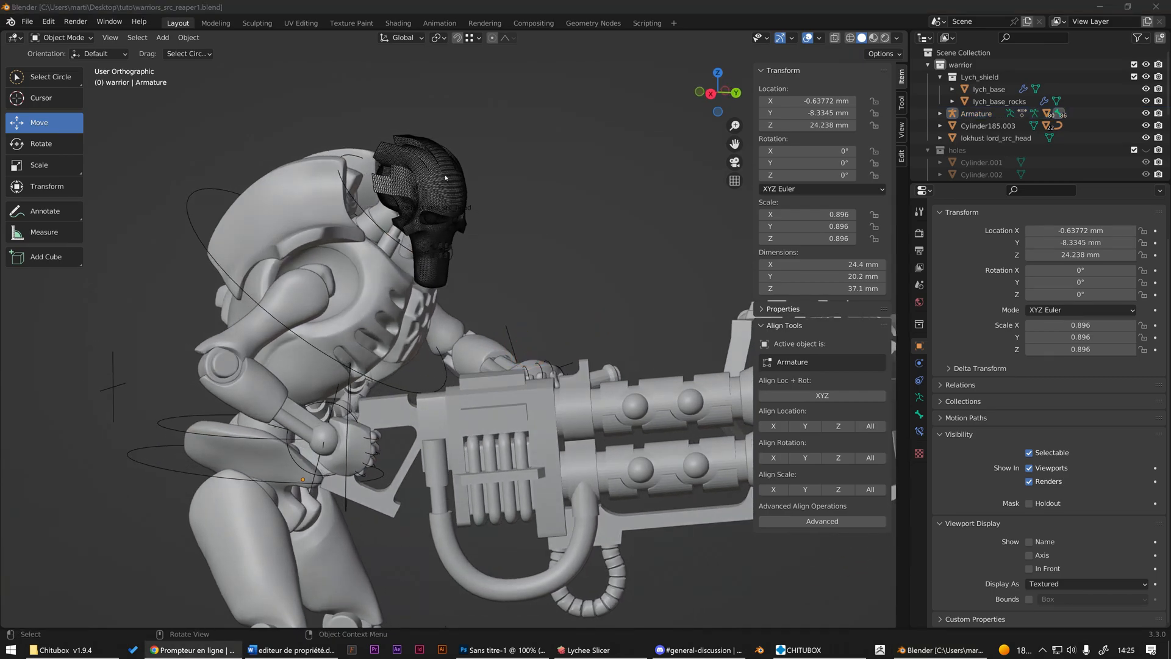
- Set the viewport display color of the warrior's head to light green and turn off its Wireframe display
{"action": "left_click", "coordinate": [446, 178]}
{"action": "scroll", "coordinate": [1073, 540], "scroll_direction": "down", "scroll_amount": 19}
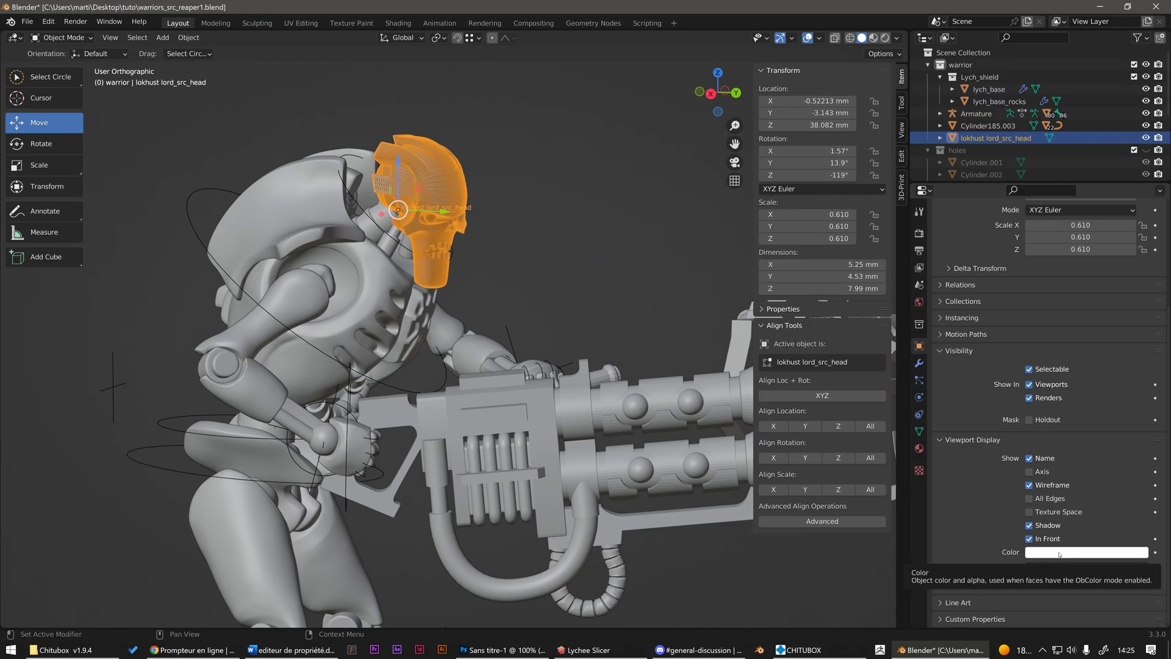
{"action": "left_click", "coordinate": [1059, 554]}
{"action": "left_click", "coordinate": [1058, 413]}
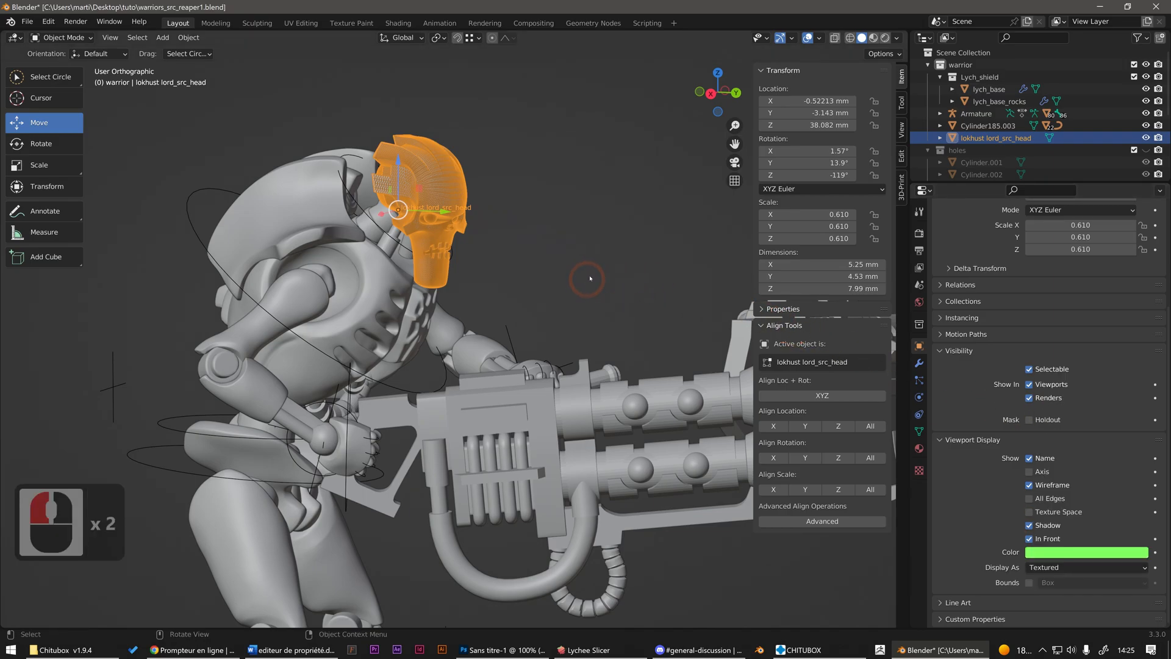
{"action": "left_click", "coordinate": [1042, 486]}
- Set the solid viewport shading to color by Object, followed by Random
{"action": "left_click", "coordinate": [896, 38]}
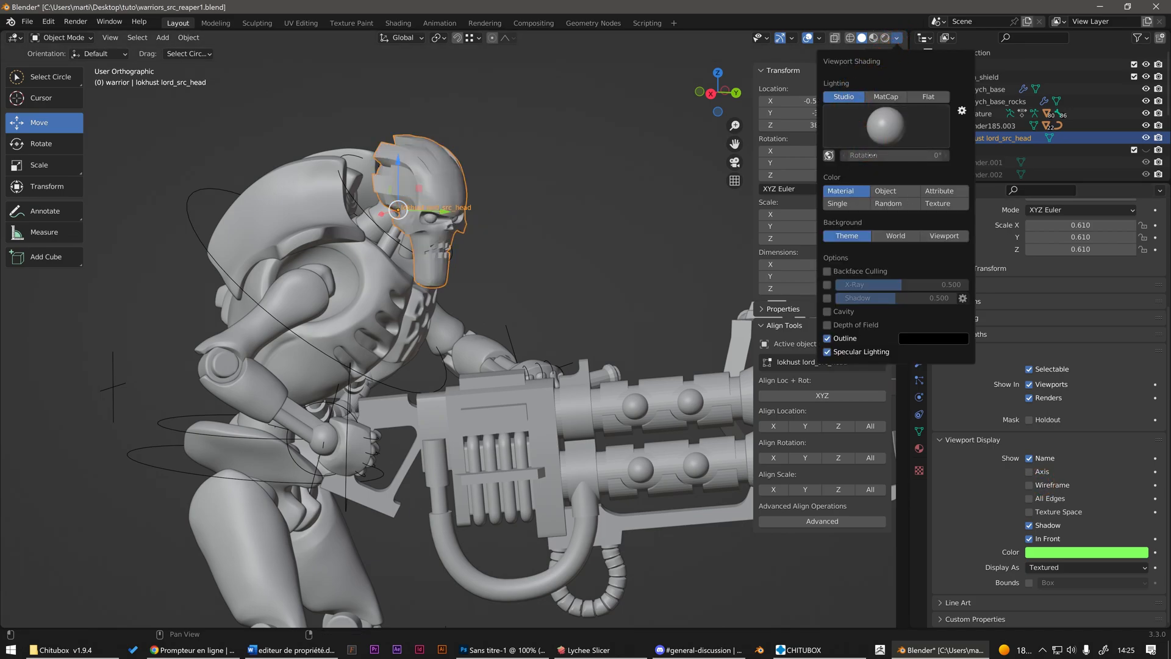
{"action": "left_click", "coordinate": [898, 193]}
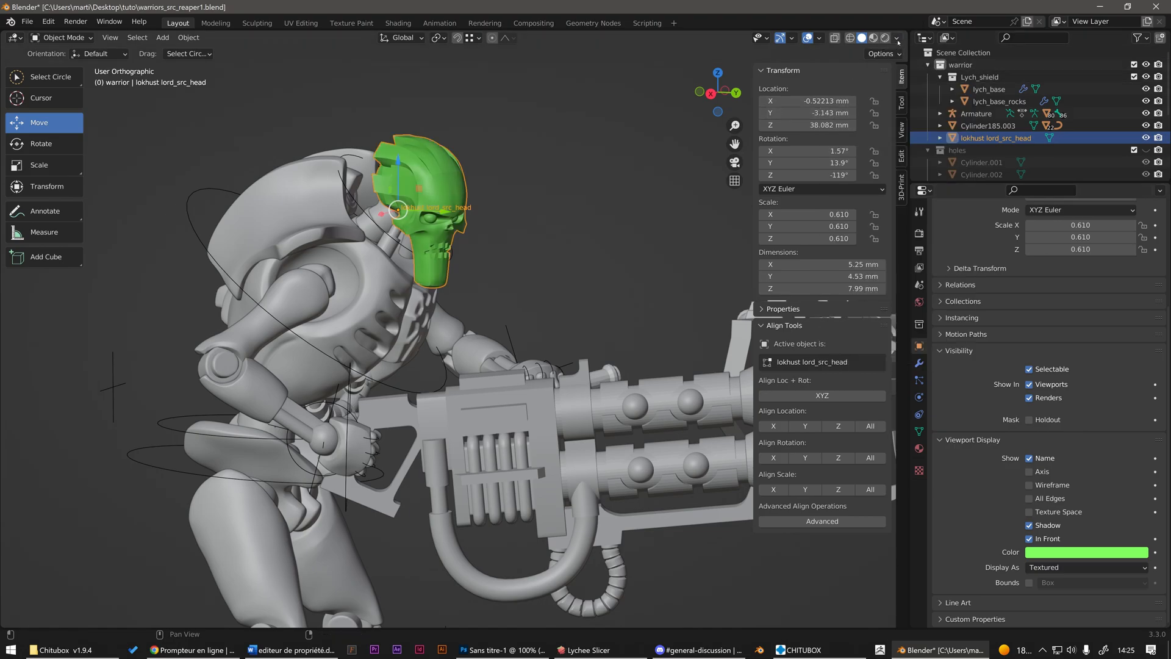
{"action": "left_click", "coordinate": [897, 39]}
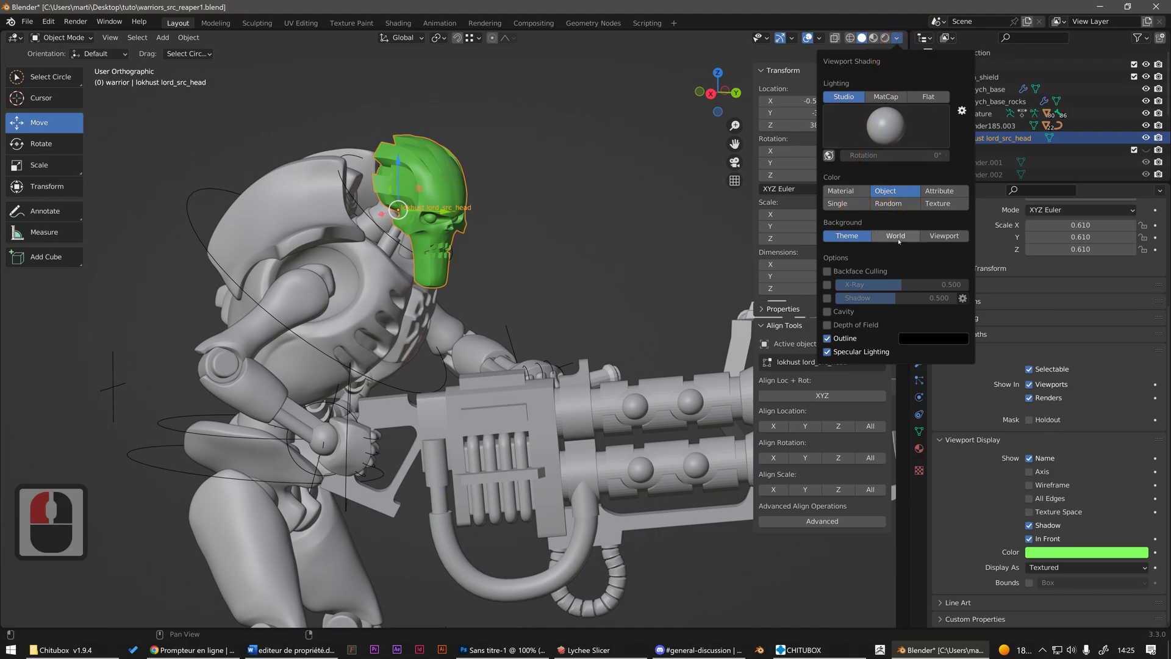
{"action": "left_click", "coordinate": [889, 204]}
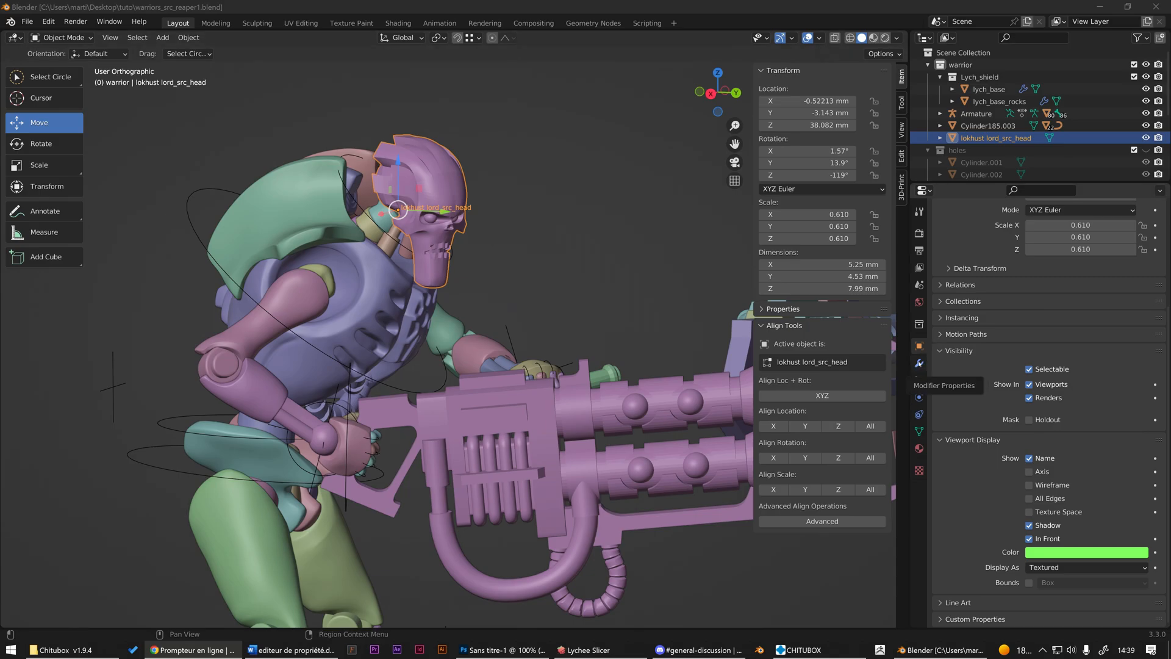
- Show the modifier properties and add a 20 mm mesh cube at the 3D cursor beside the rifle
{"action": "left_click", "coordinate": [922, 362]}
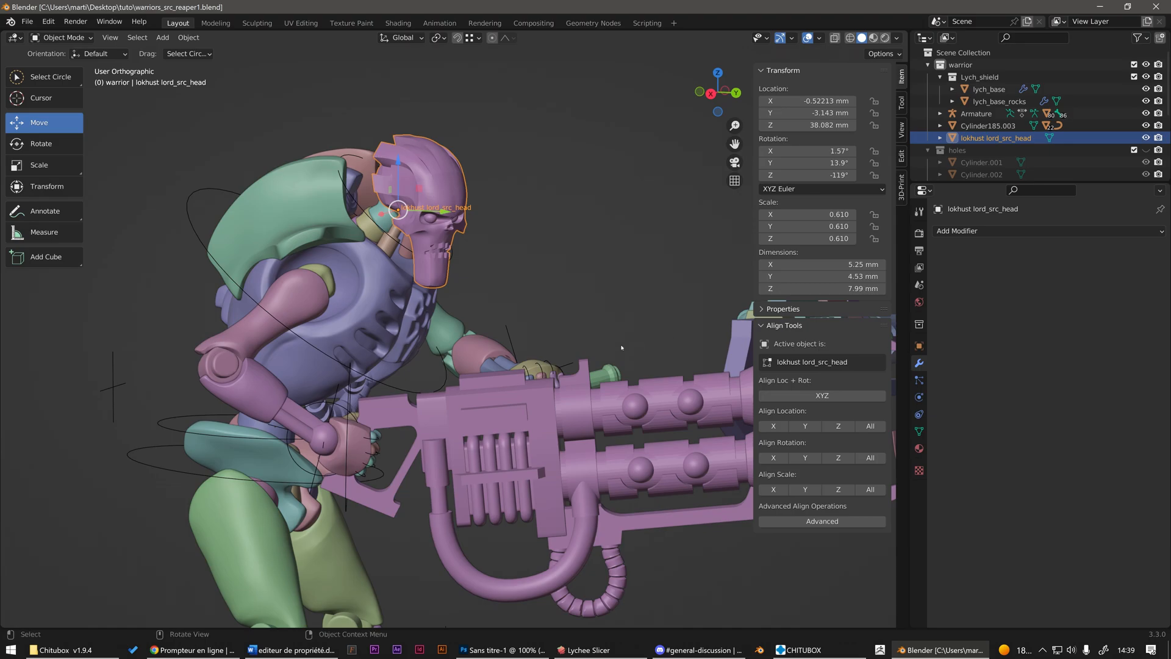
{"action": "scroll", "coordinate": [521, 312], "scroll_direction": "down", "scroll_amount": 4}
{"action": "middle_click_drag", "start_coordinate": [520, 312], "coordinate": [473, 307]}
{"action": "scroll", "coordinate": [532, 357], "scroll_direction": "down", "scroll_amount": 1}
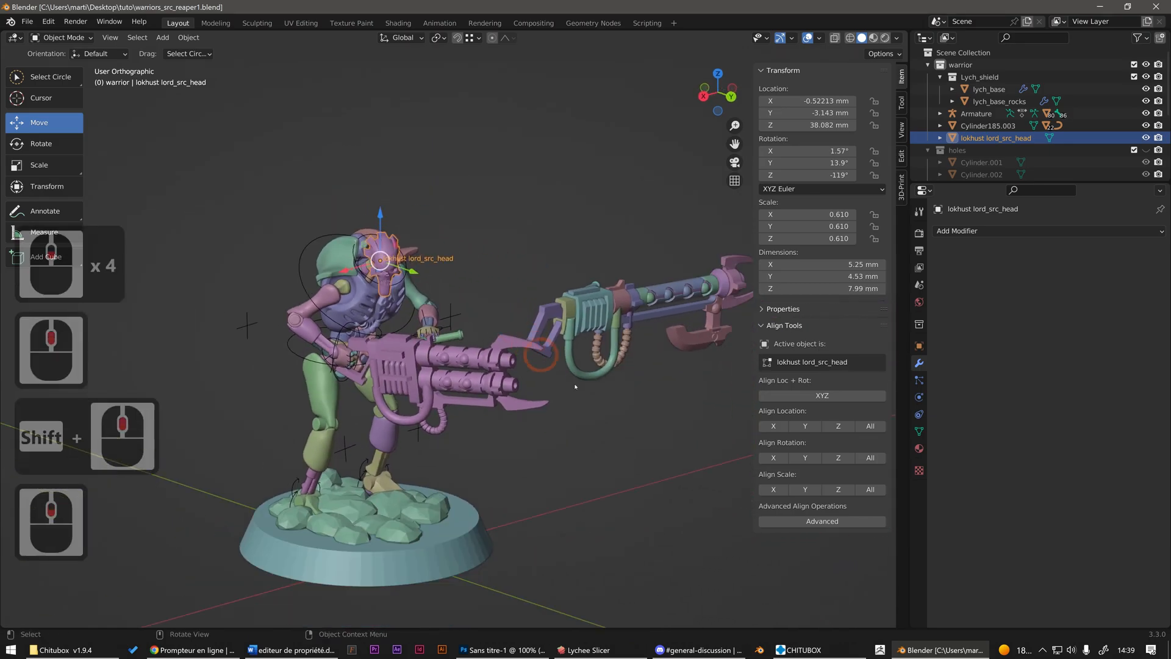
{"action": "middle_click_drag", "start_coordinate": [665, 446], "coordinate": [572, 441]}
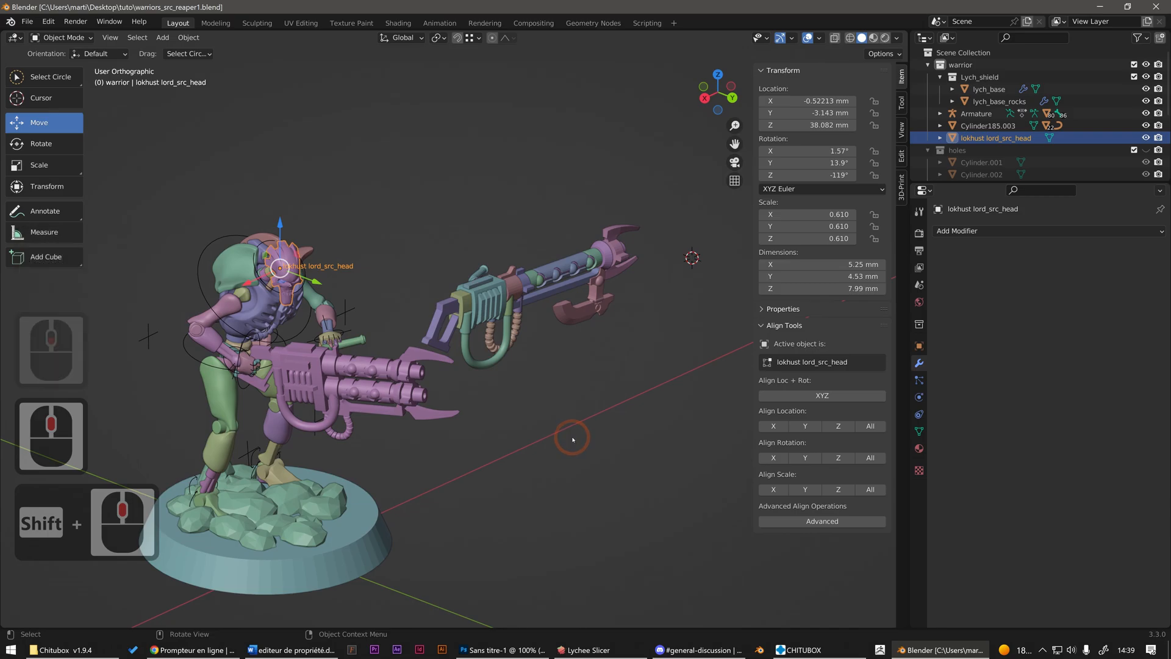
{"action": "key", "text": "shift+a"}
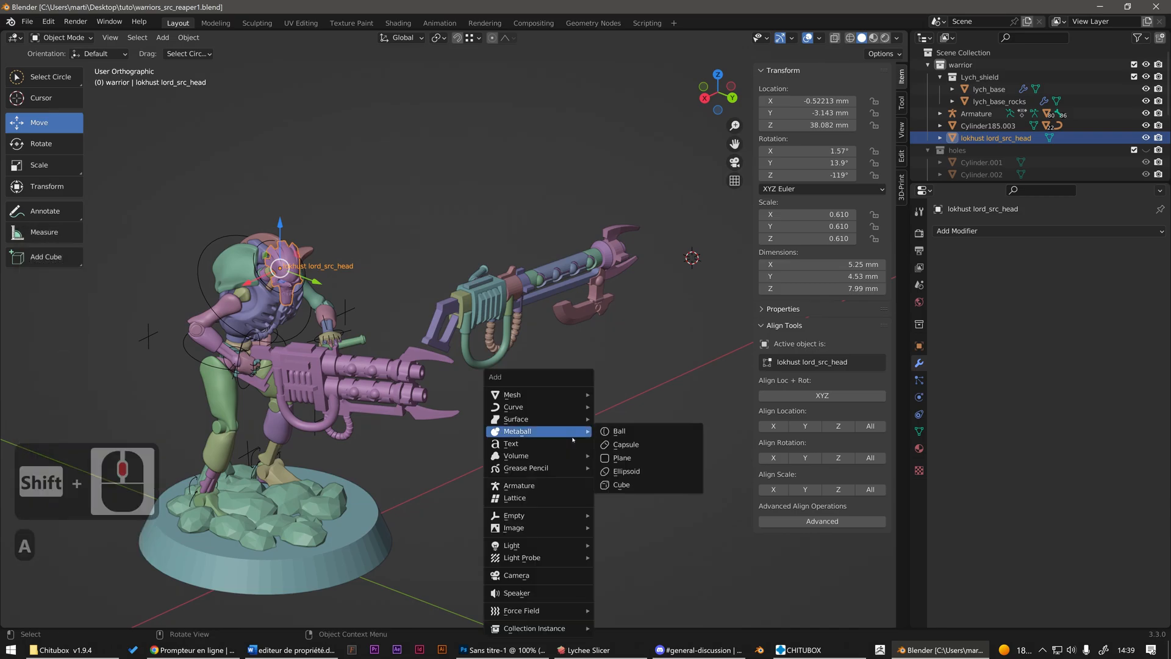
{"action": "mouse_move", "coordinate": [549, 394]}
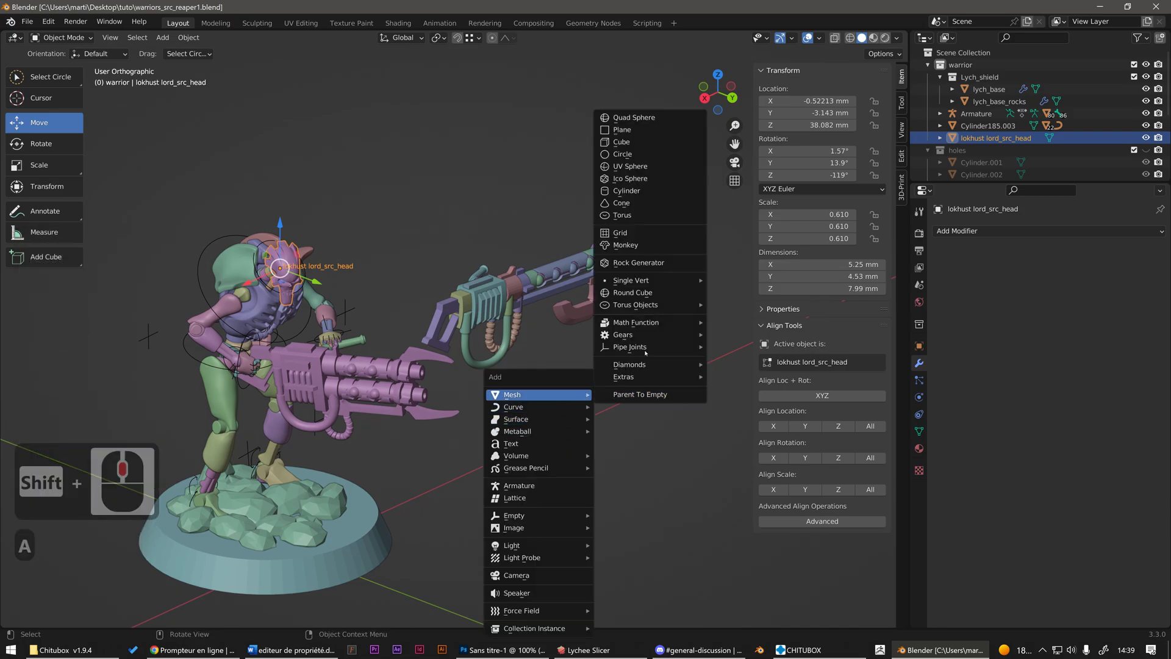
{"action": "left_click", "coordinate": [635, 142]}
{"action": "left_click", "coordinate": [211, 510]}
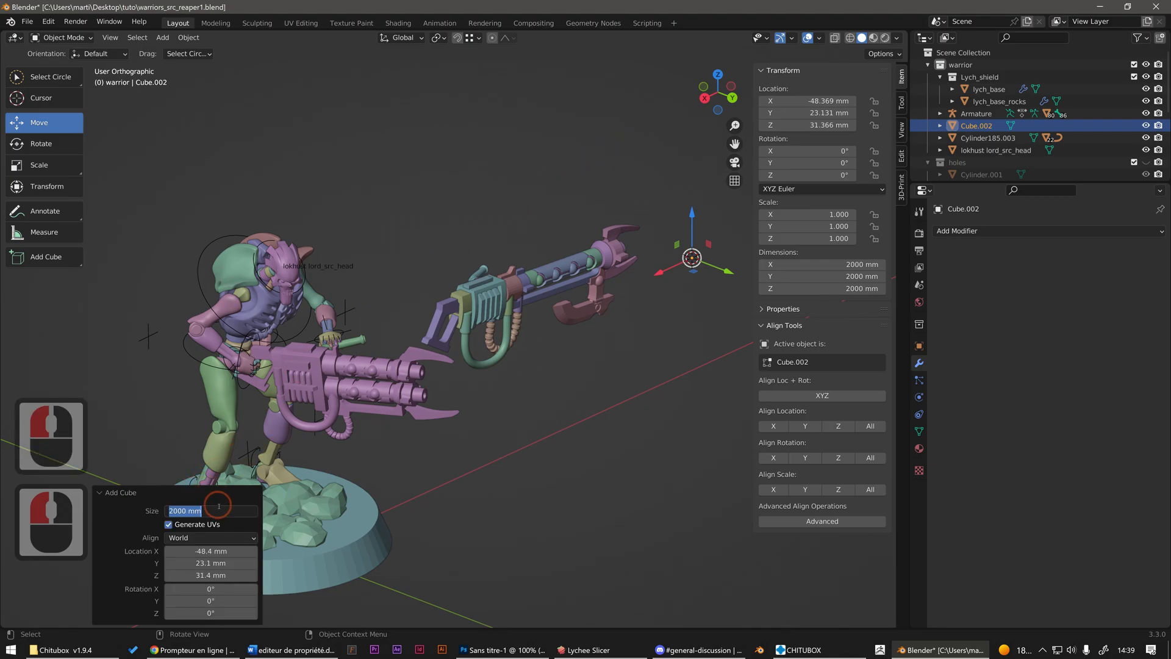
{"action": "type", "text": "20"}
{"action": "key", "text": "Return"}
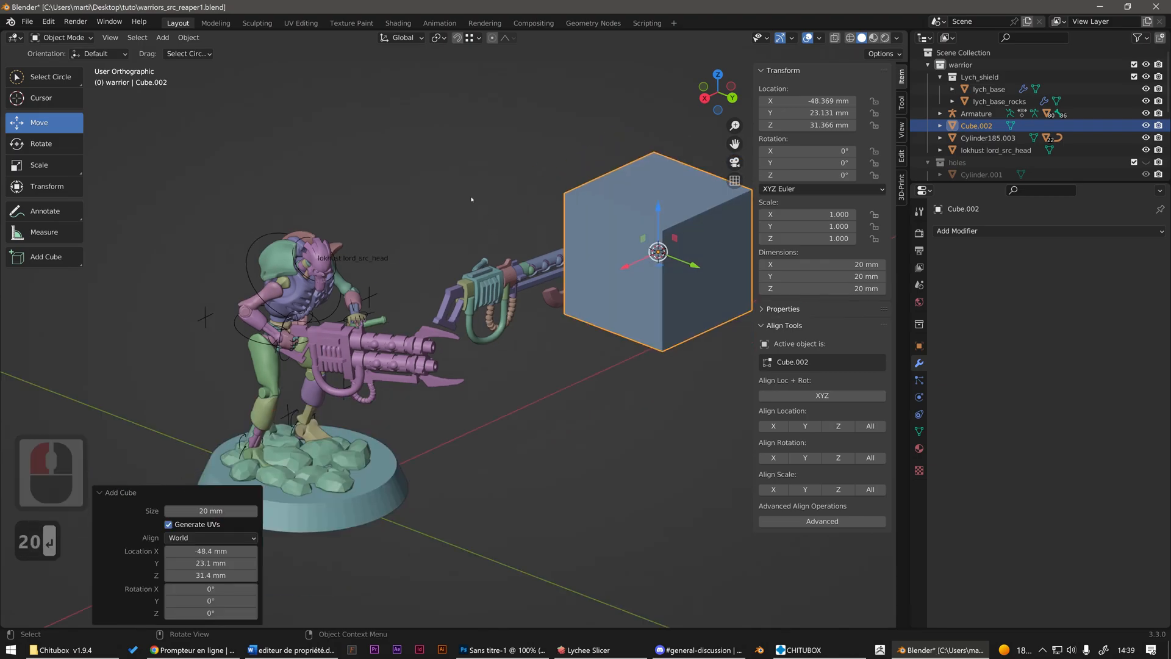
- Add a Subdivision Surface modifier to the cube and set its viewport level to 3
{"action": "scroll", "coordinate": [596, 323], "scroll_direction": "down", "scroll_amount": 3}
{"action": "middle_click_drag", "start_coordinate": [439, 351], "coordinate": [409, 461], "text": "shift"}
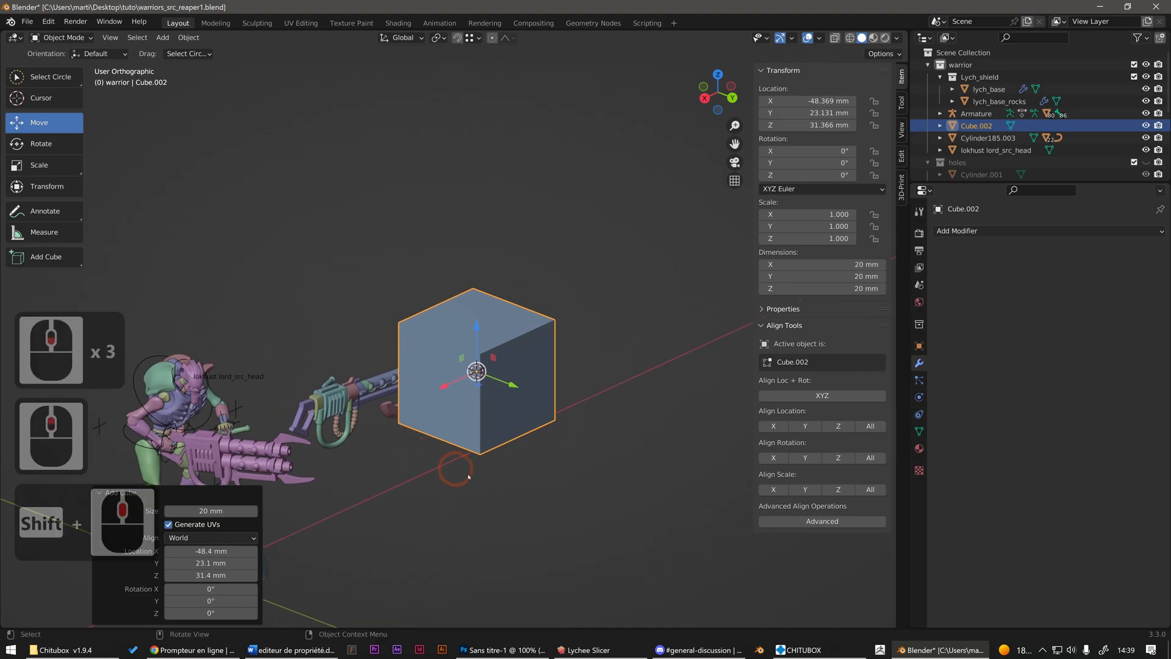
{"action": "scroll", "coordinate": [470, 475], "scroll_direction": "up", "scroll_amount": 1}
{"action": "middle_click_drag", "start_coordinate": [437, 416], "coordinate": [501, 406]}
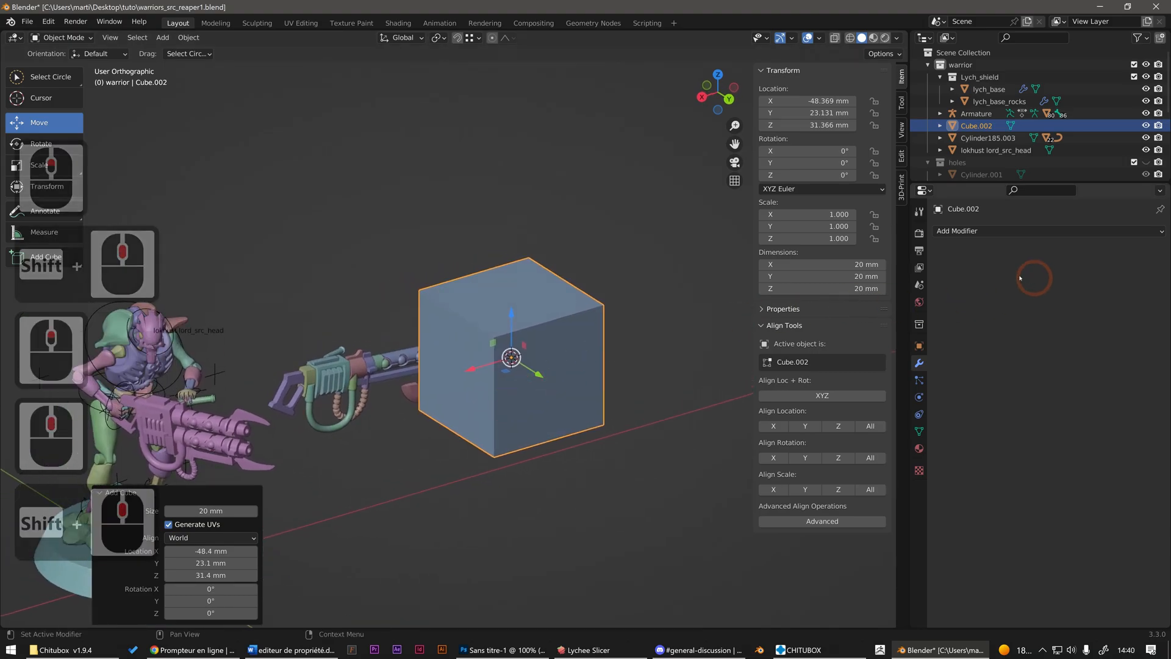
{"action": "left_click", "coordinate": [1037, 231]}
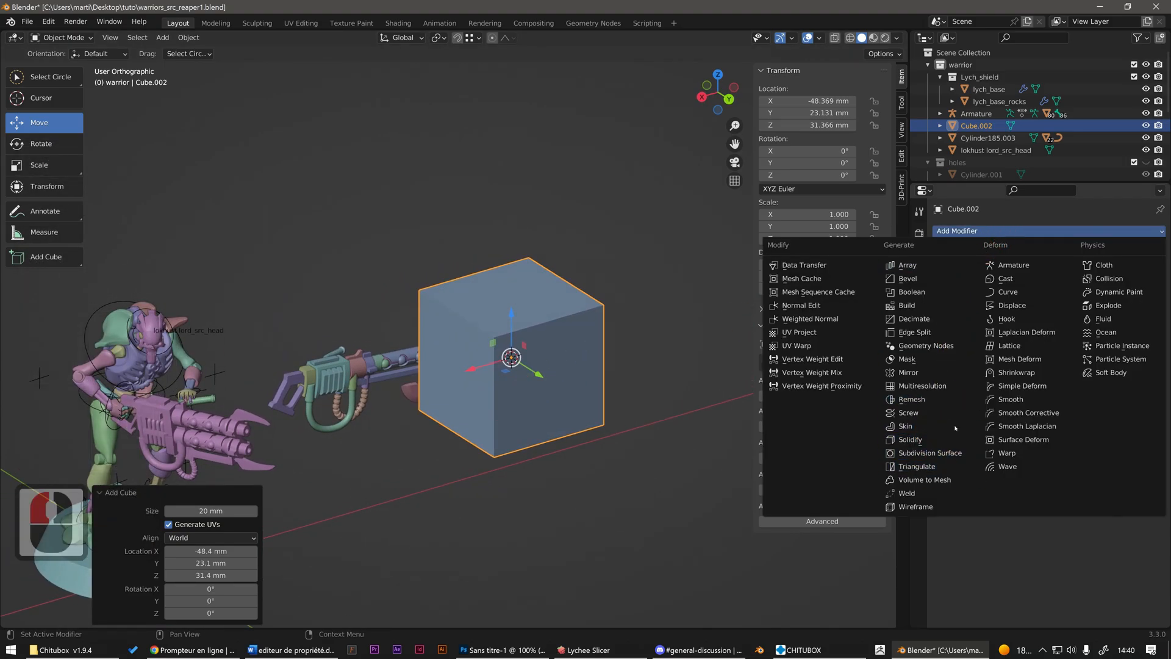
{"action": "left_click", "coordinate": [919, 454]}
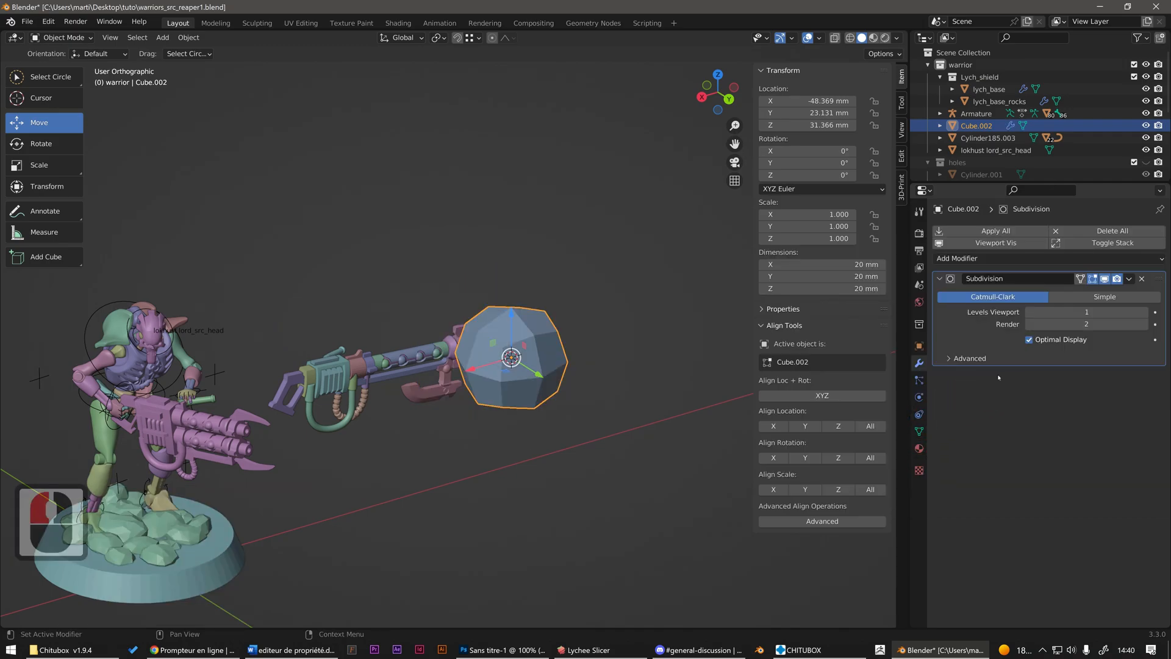
{"action": "scroll", "coordinate": [548, 331], "scroll_direction": "up", "scroll_amount": 3}
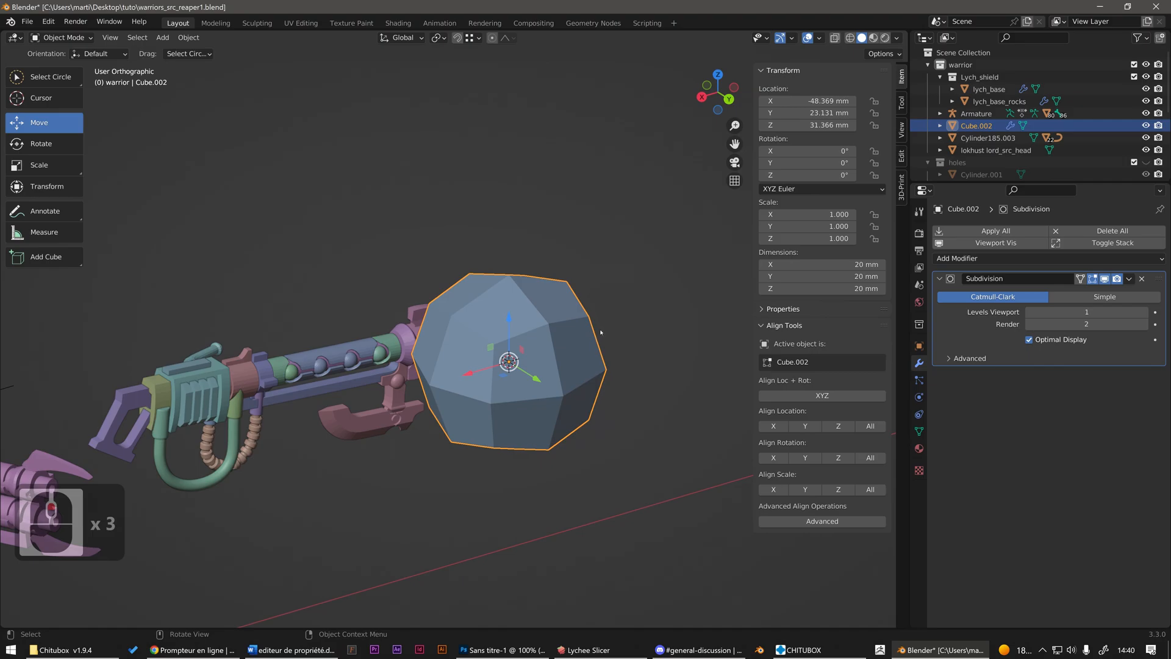
{"action": "left_click", "coordinate": [1145, 312]}
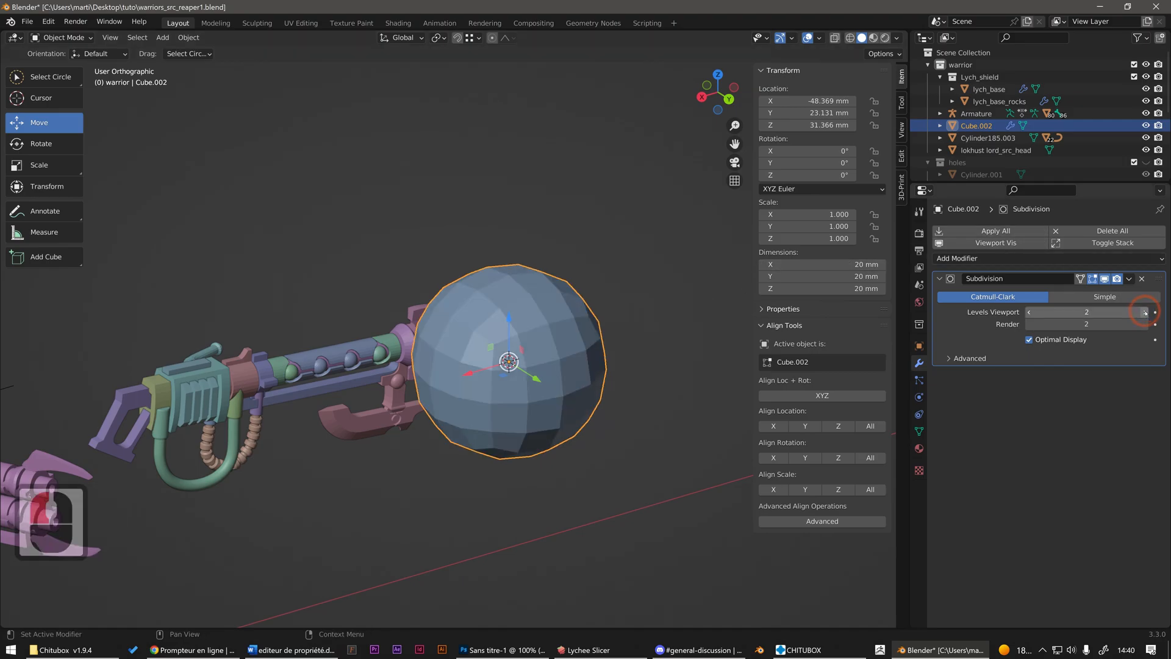
{"action": "left_click", "coordinate": [1145, 312]}
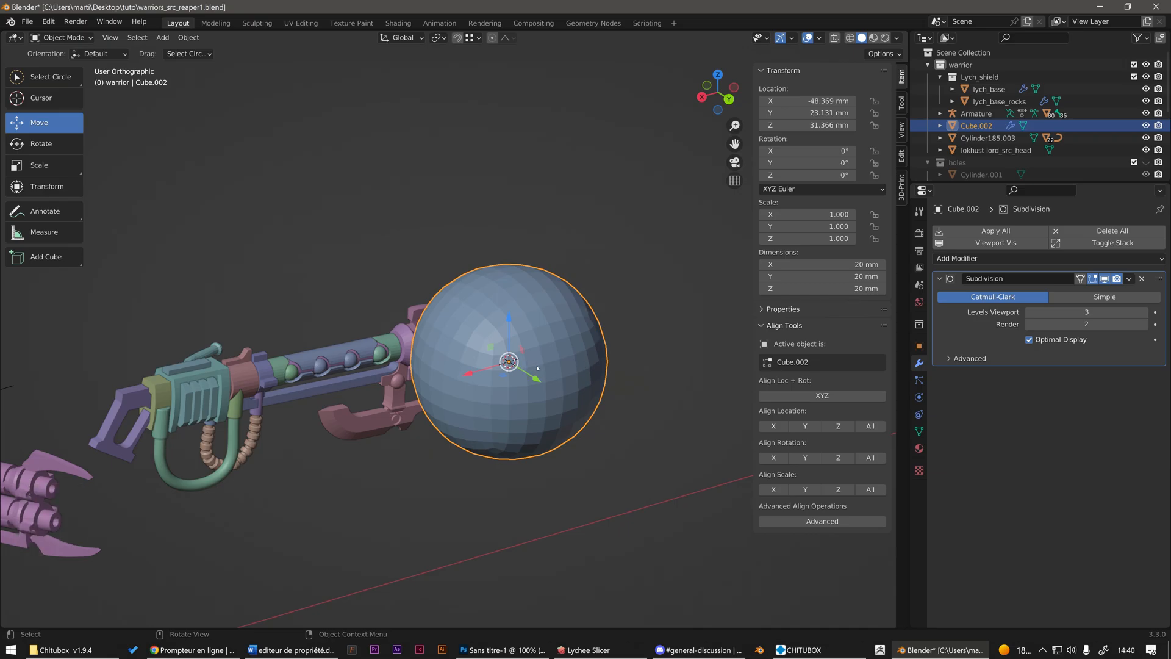
- Add a Wireframe modifier to the subdivided cube and set its thickness to about 0.402 mm
{"action": "left_click", "coordinate": [970, 258]}
{"action": "left_click", "coordinate": [964, 258]}
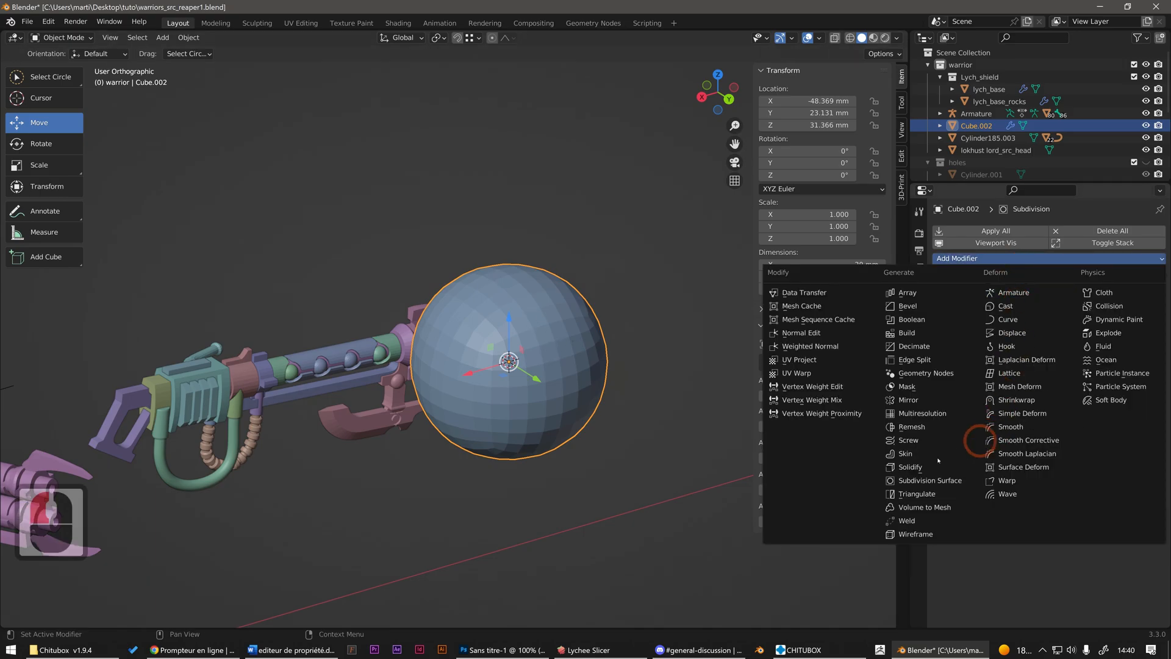
{"action": "left_click", "coordinate": [916, 532]}
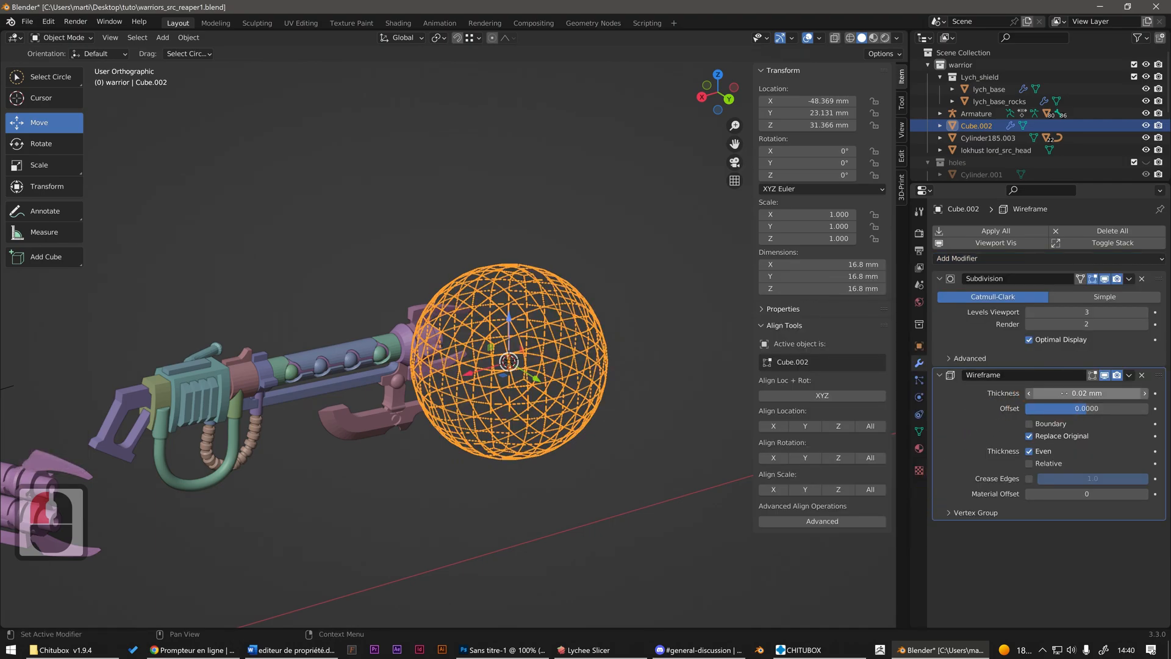
{"action": "left_click_drag", "start_coordinate": [1092, 392], "coordinate": [1100, 392]}
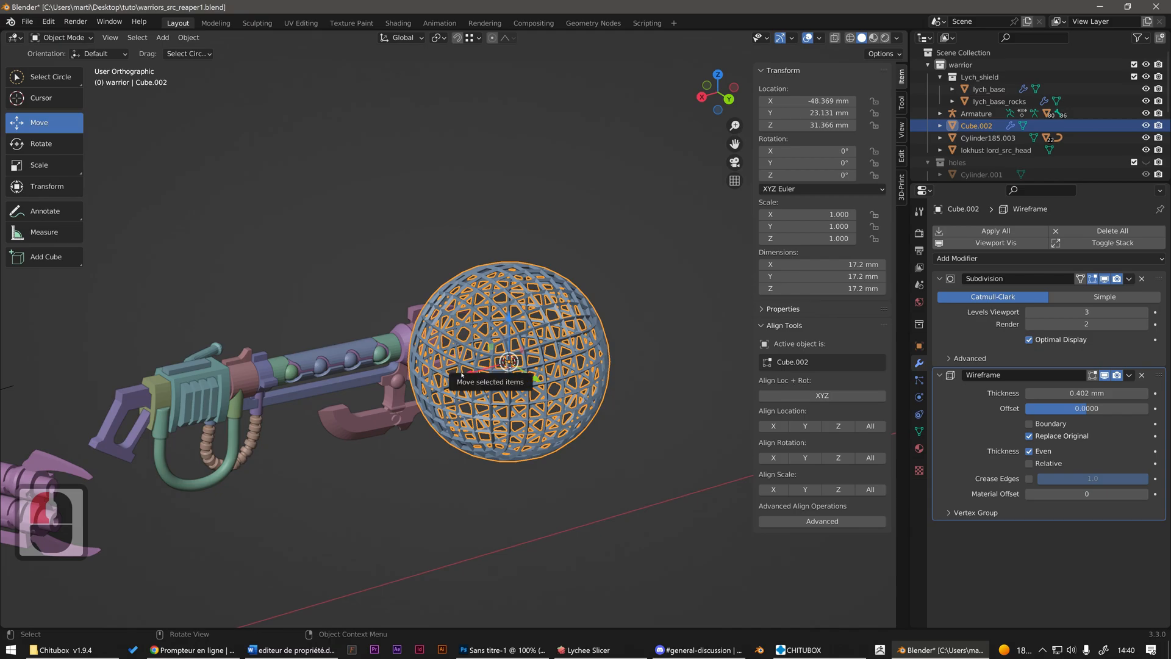
{"action": "scroll", "coordinate": [495, 365], "scroll_direction": "up", "scroll_amount": 4}
{"action": "scroll", "coordinate": [494, 364], "scroll_direction": "down", "scroll_amount": 2}
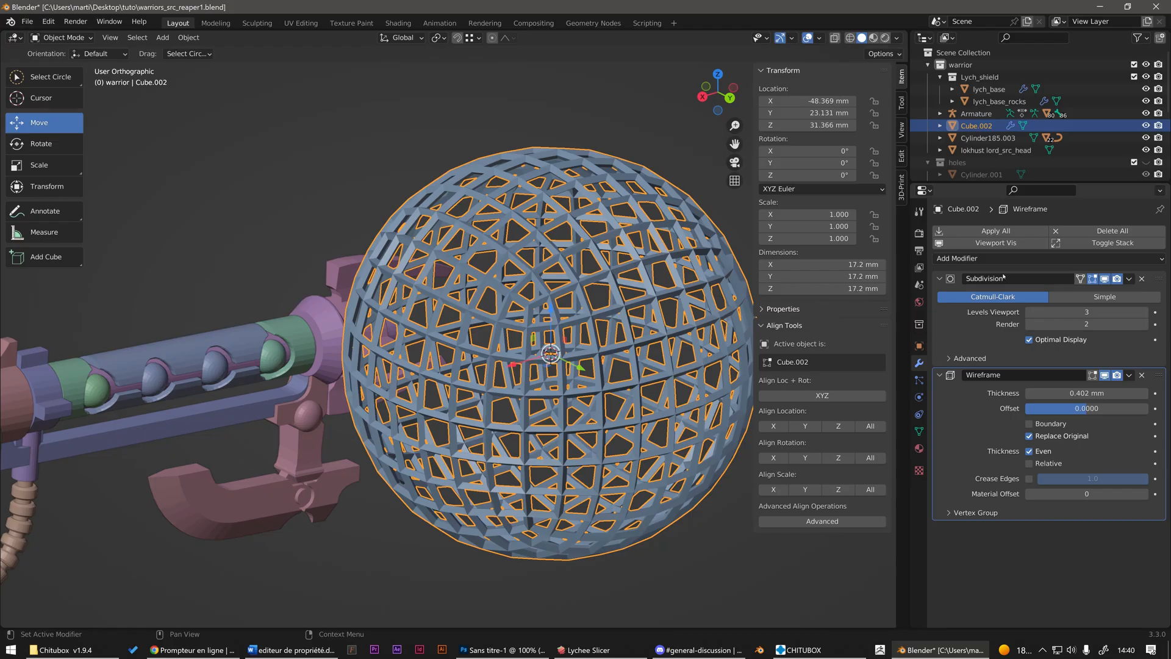
- Add a Simple Deform modifier to the cube in Bend mode with an angle of 51°
{"action": "left_click", "coordinate": [991, 258]}
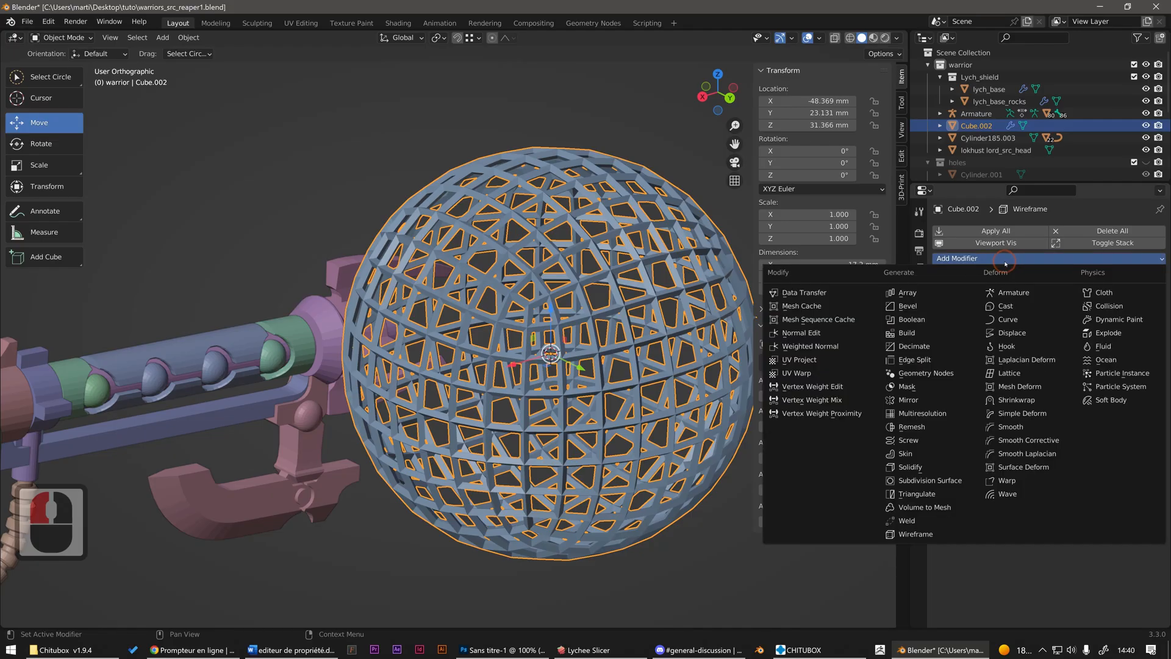
{"action": "left_click", "coordinate": [1037, 413]}
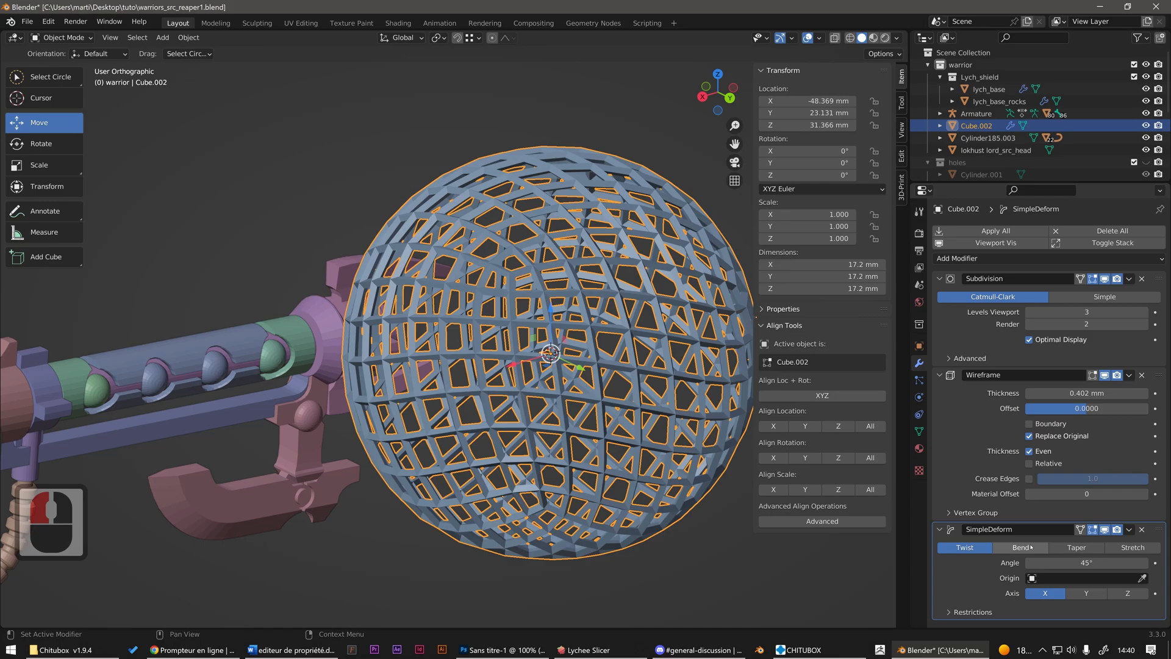
{"action": "left_click", "coordinate": [1026, 547]}
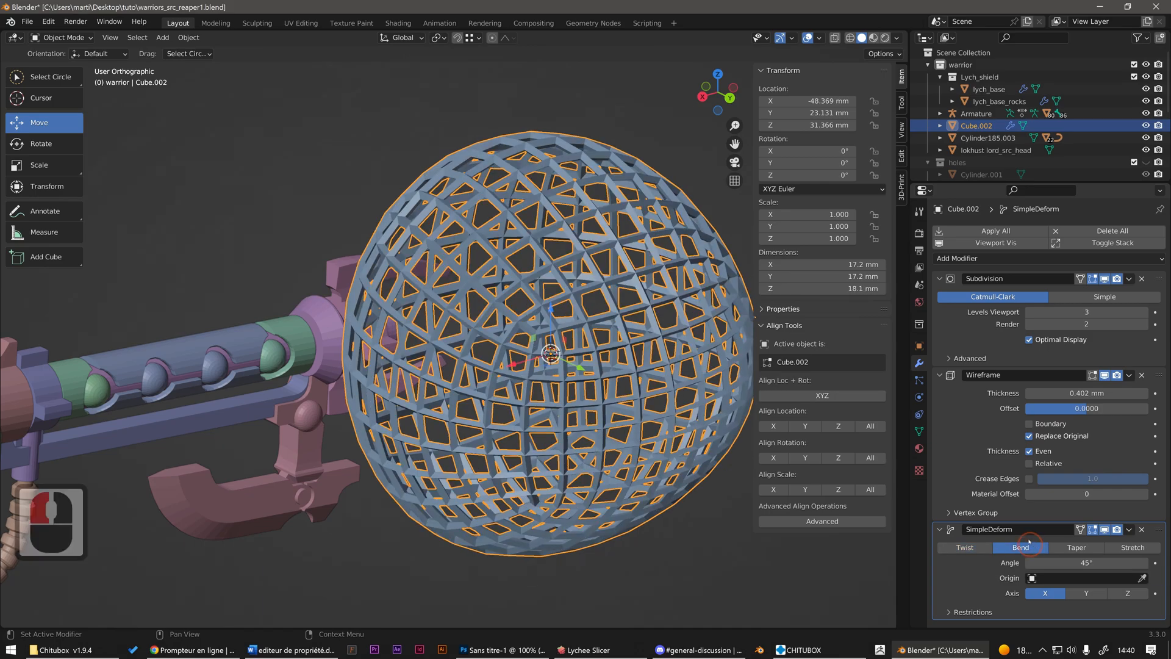
{"action": "scroll", "coordinate": [549, 354], "scroll_direction": "down", "scroll_amount": 2}
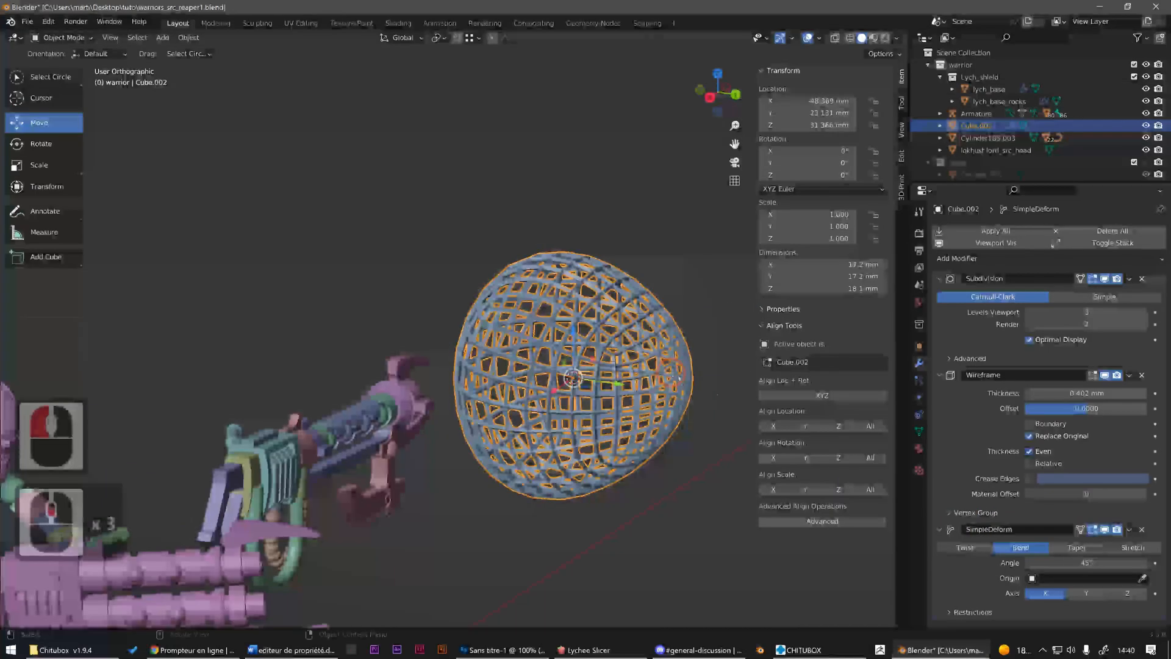
{"action": "mouse_move", "coordinate": [1085, 562]}
{"action": "left_mouse_down"}
{"action": "mouse_move", "coordinate": [787, 551]}
{"action": "mouse_move", "coordinate": [1097, 554]}
{"action": "left_mouse_up"}
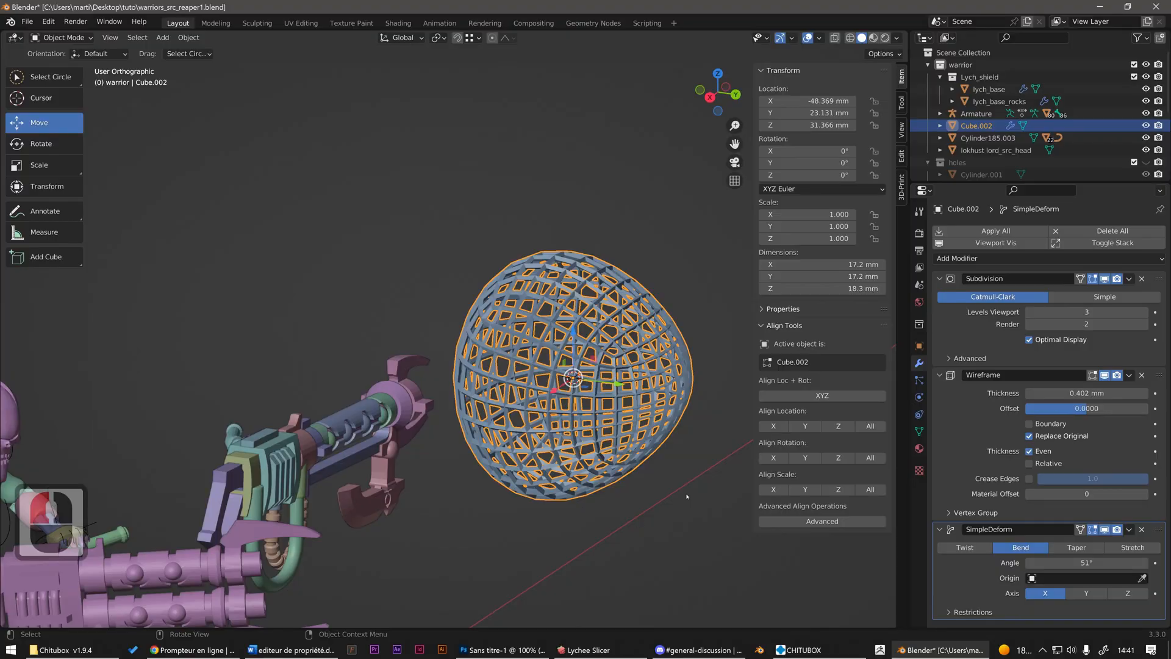
- Collapse the cube's three modifiers and move Wireframe above Subdivision in the stack
{"action": "left_click", "coordinate": [940, 375]}
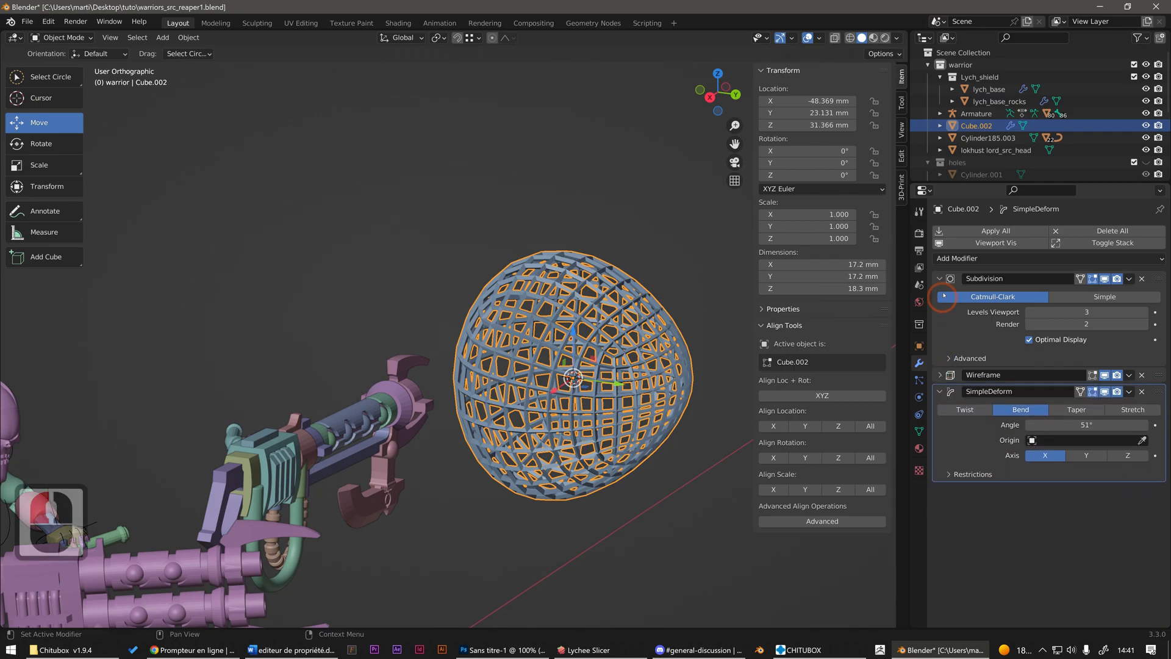
{"action": "left_click", "coordinate": [940, 278]}
{"action": "left_click", "coordinate": [940, 311]}
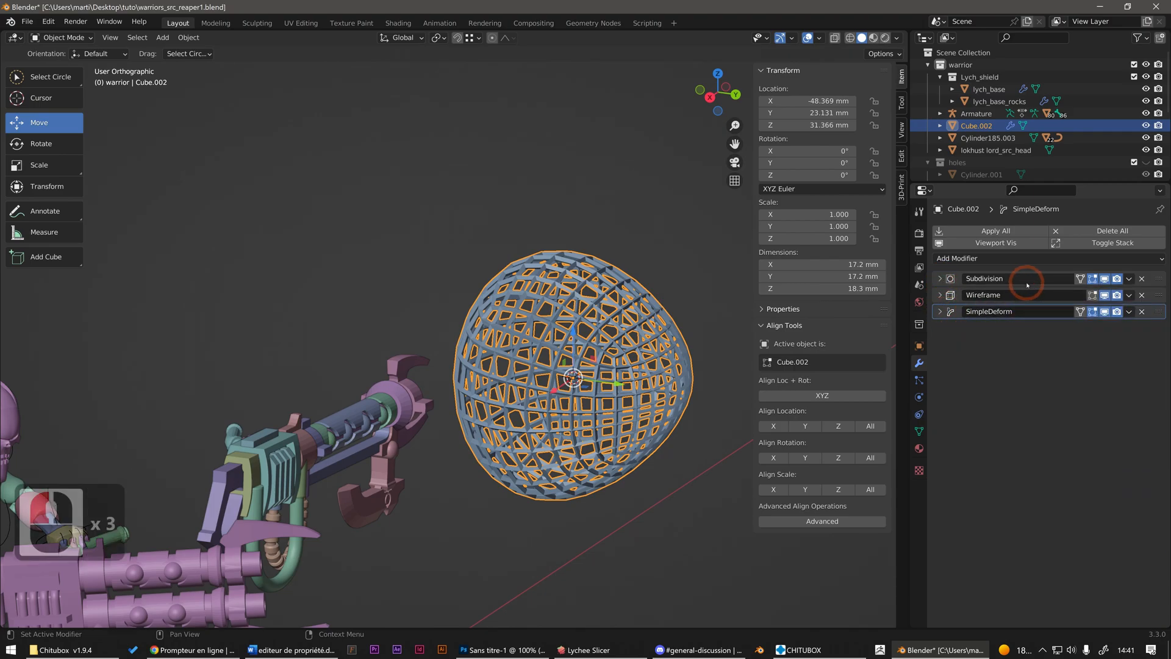
{"action": "left_click_drag", "start_coordinate": [1159, 295], "coordinate": [1157, 279]}
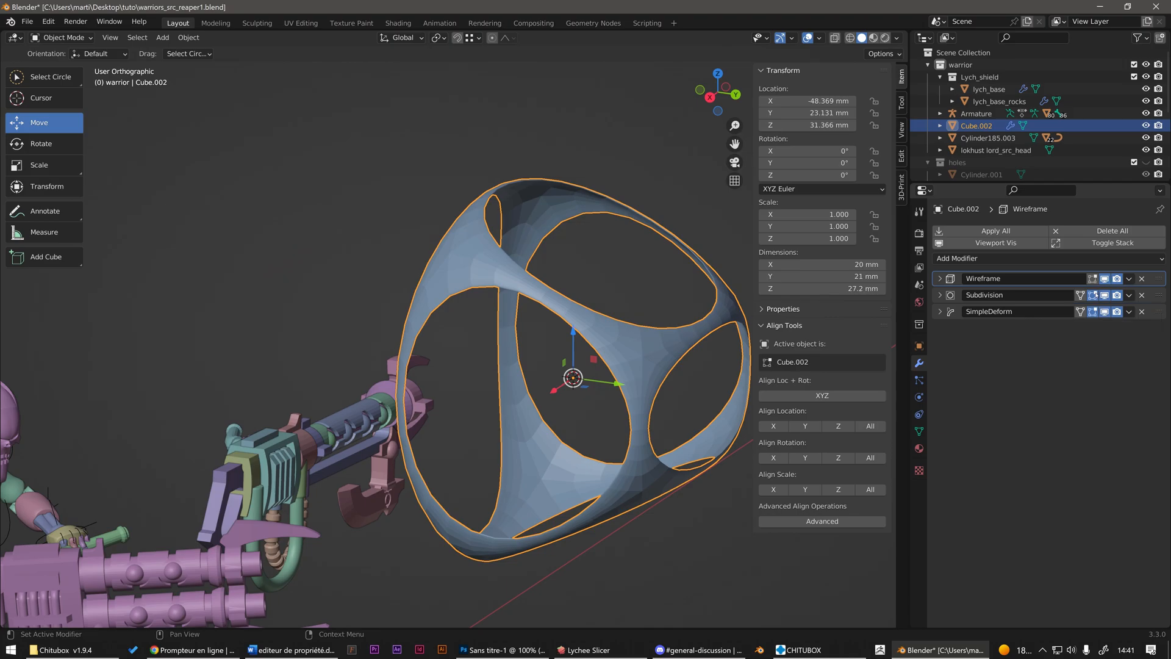
- Disable the viewport display of the cube's SimpleDeform, Subdivision and Wireframe modifiers
{"action": "left_click", "coordinate": [1104, 311]}
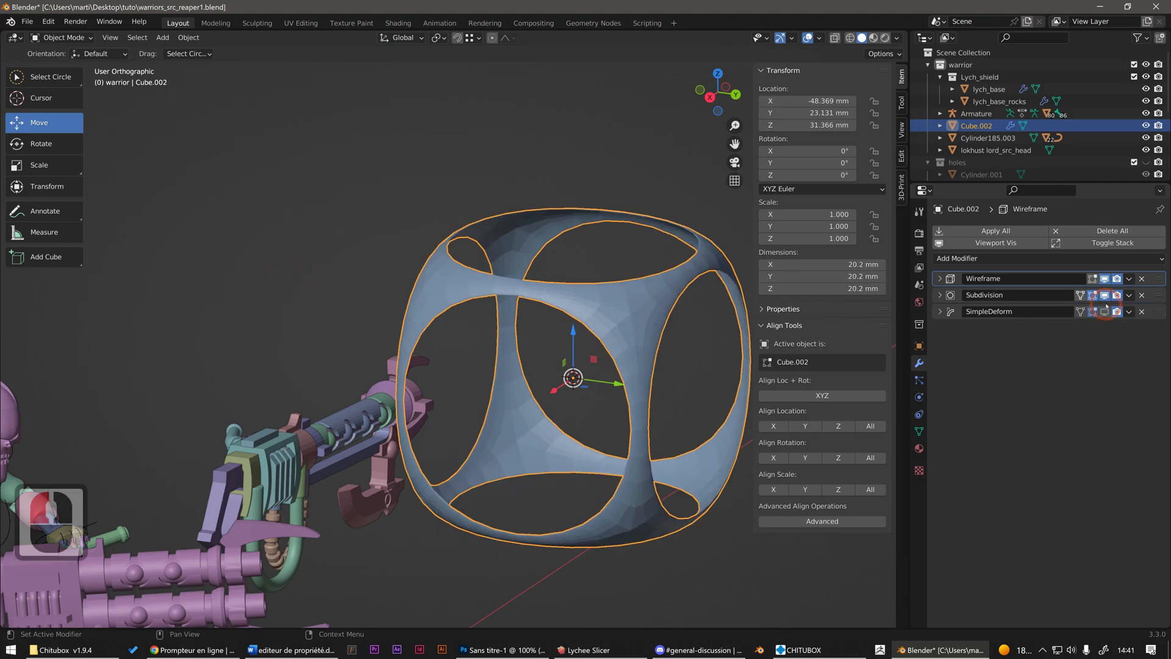
{"action": "left_click", "coordinate": [1105, 295]}
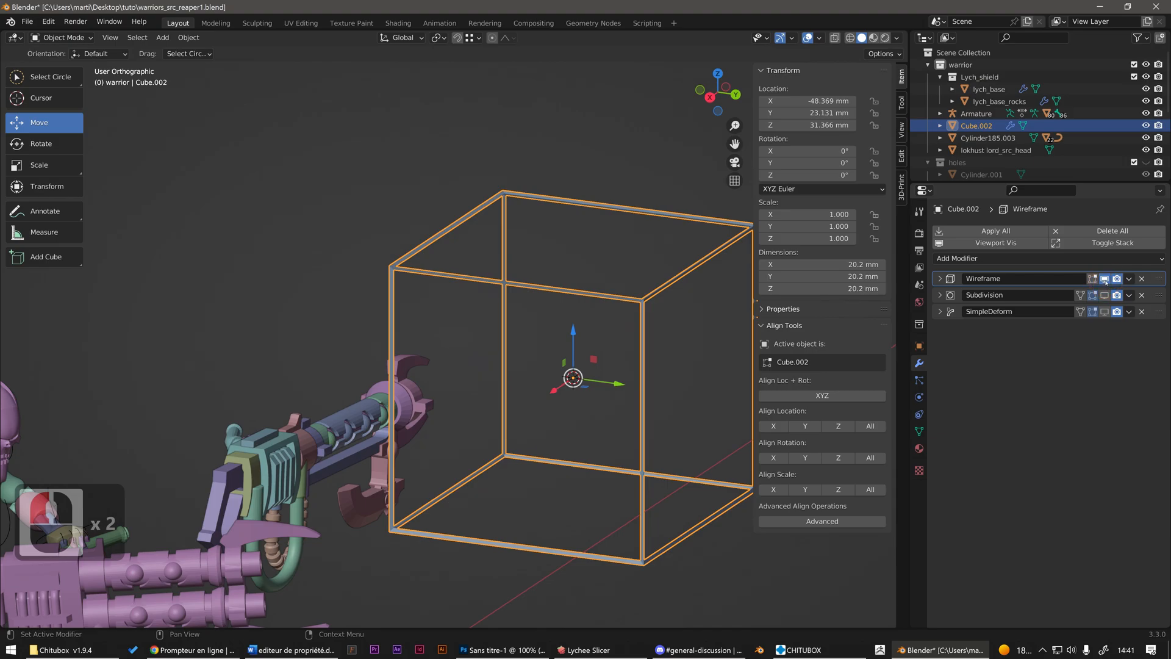
{"action": "left_click", "coordinate": [1104, 278]}
{"action": "middle_click_drag", "start_coordinate": [482, 256], "coordinate": [432, 248]}
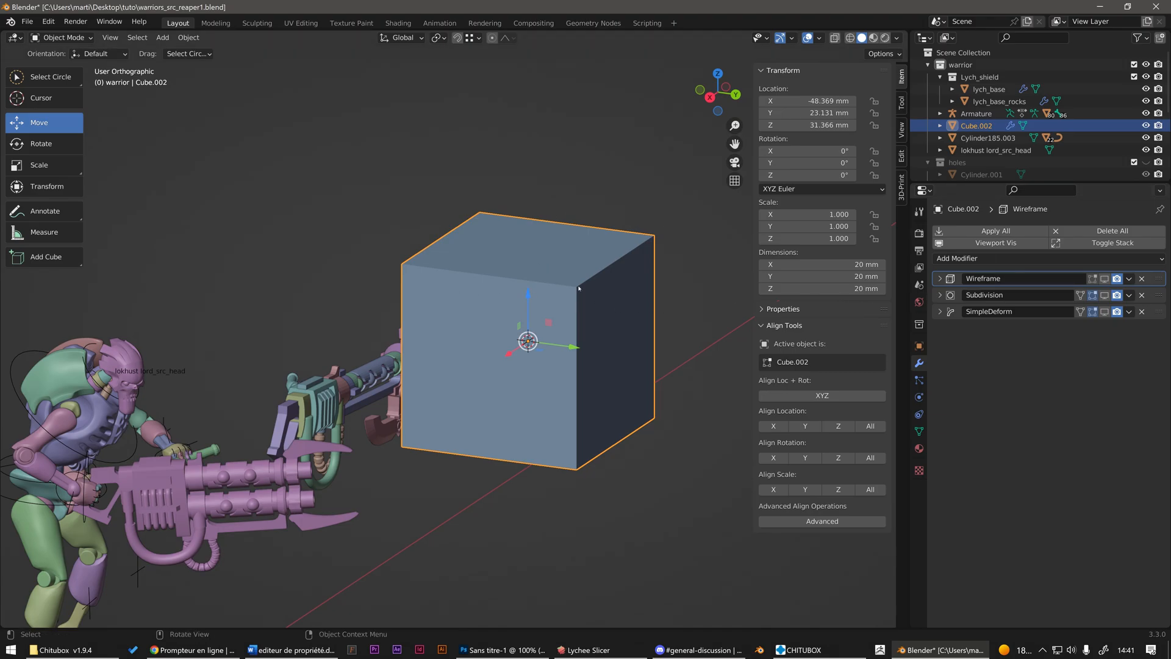
- Re-enable the viewport display of the cube's Wireframe, Subdivision and SimpleDeform modifiers one after another
{"action": "left_click", "coordinate": [1105, 278]}
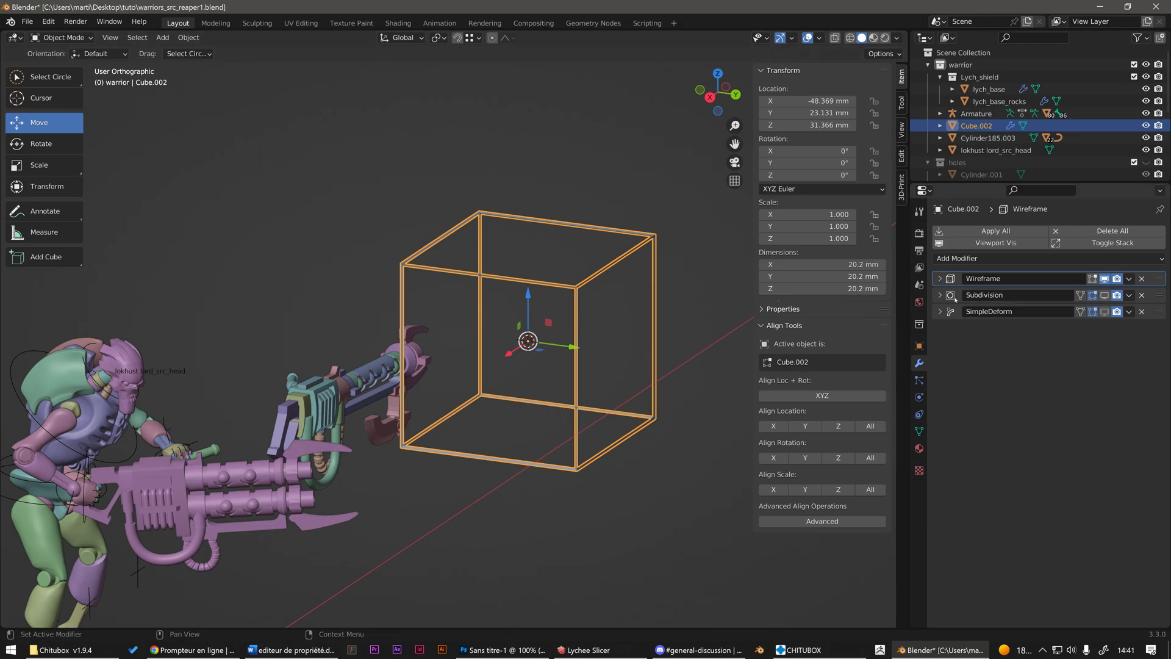
{"action": "scroll", "coordinate": [583, 287], "scroll_direction": "up", "scroll_amount": 7}
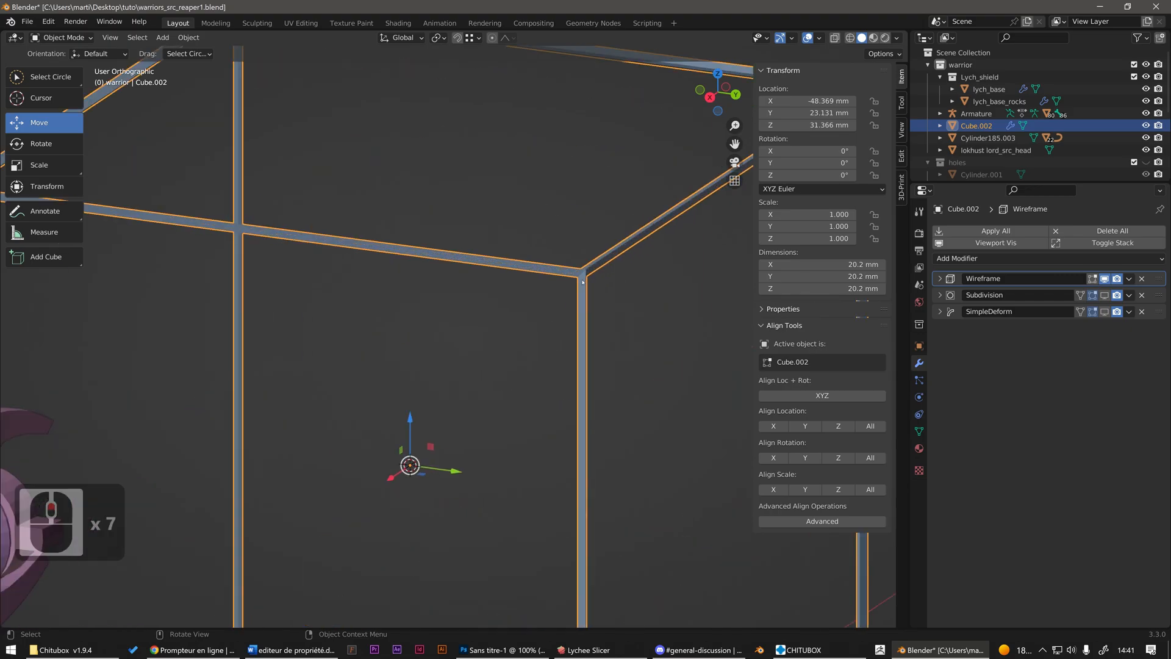
{"action": "scroll", "coordinate": [587, 270], "scroll_direction": "down", "scroll_amount": 6}
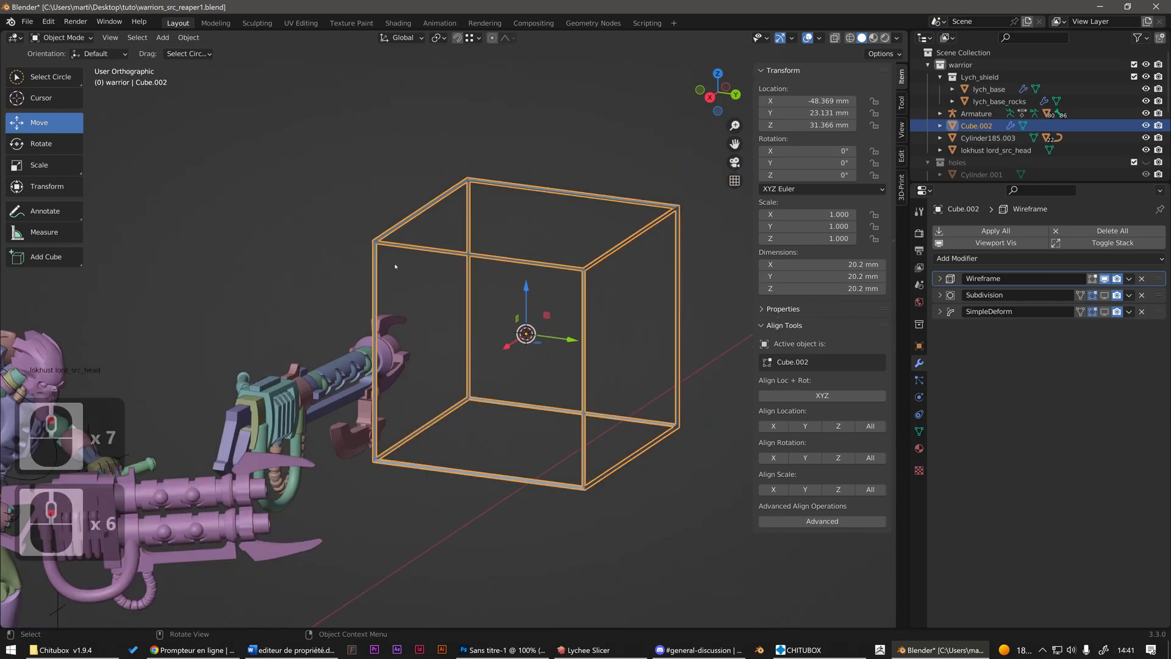
{"action": "left_click", "coordinate": [1105, 295]}
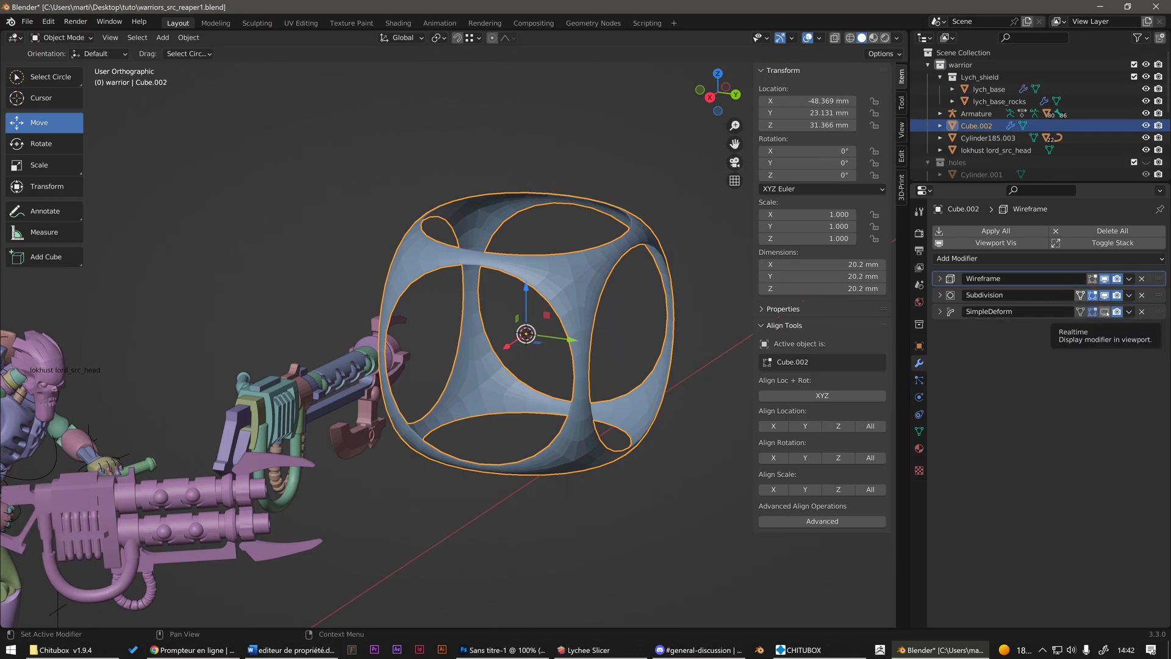
{"action": "left_click", "coordinate": [1104, 312]}
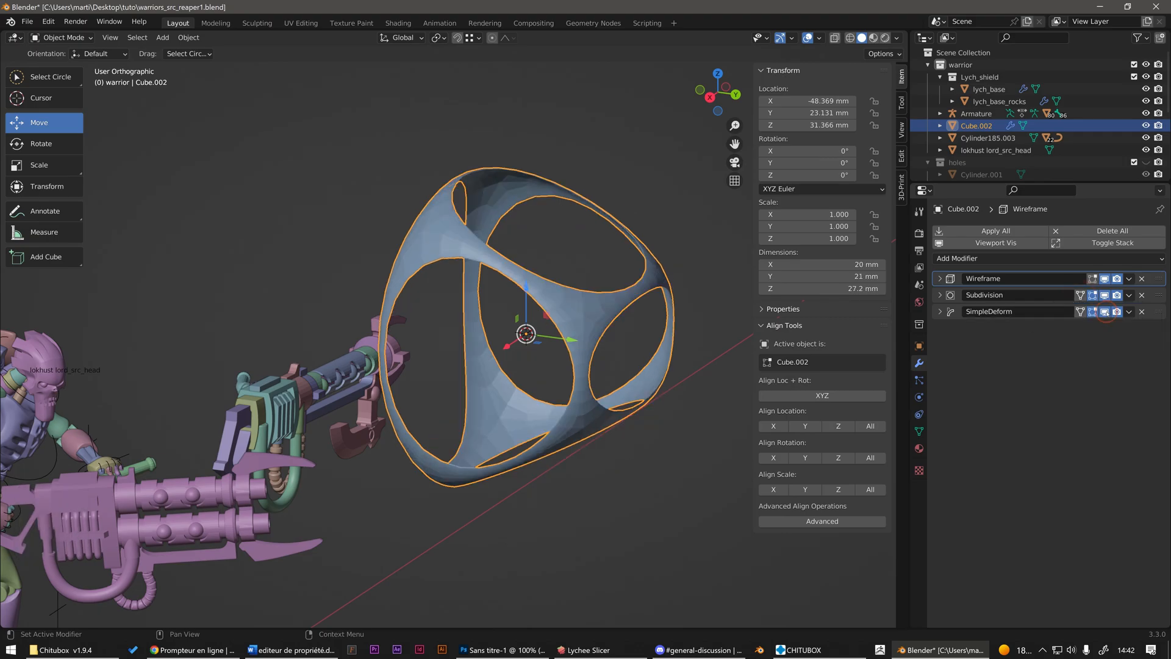
- Set the bend angle of the cube's SimpleDeform modifier to 5.8°
{"action": "left_click", "coordinate": [940, 312]}
{"action": "left_click_drag", "start_coordinate": [1073, 346], "coordinate": [1040, 347]}
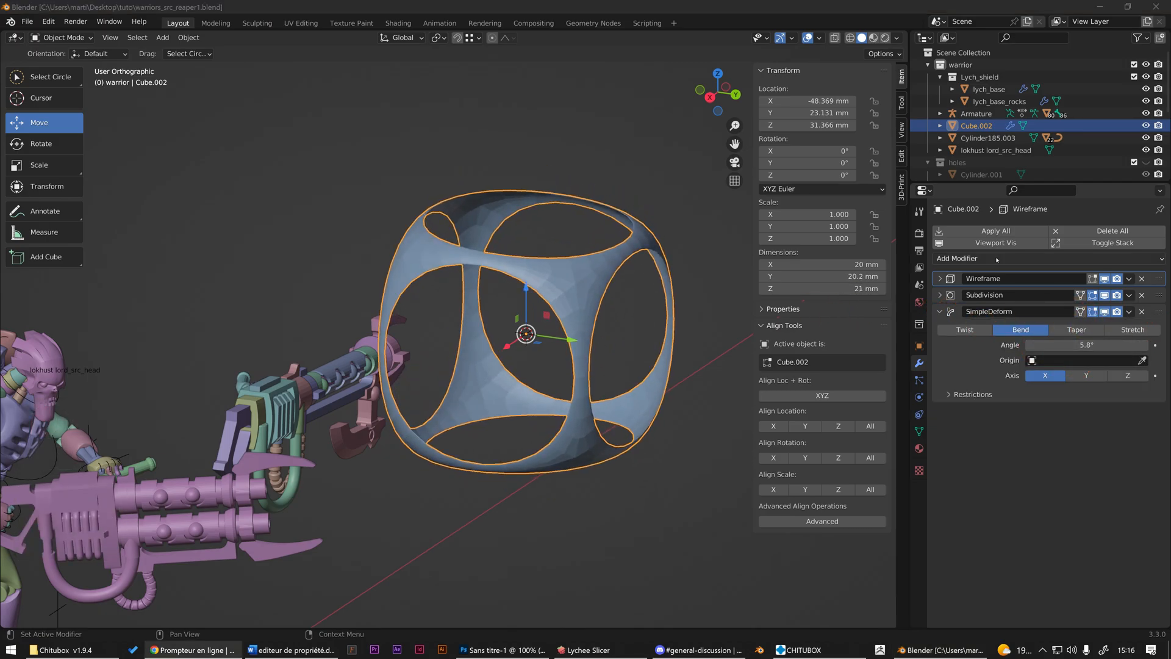
{"action": "left_click", "coordinate": [997, 259]}
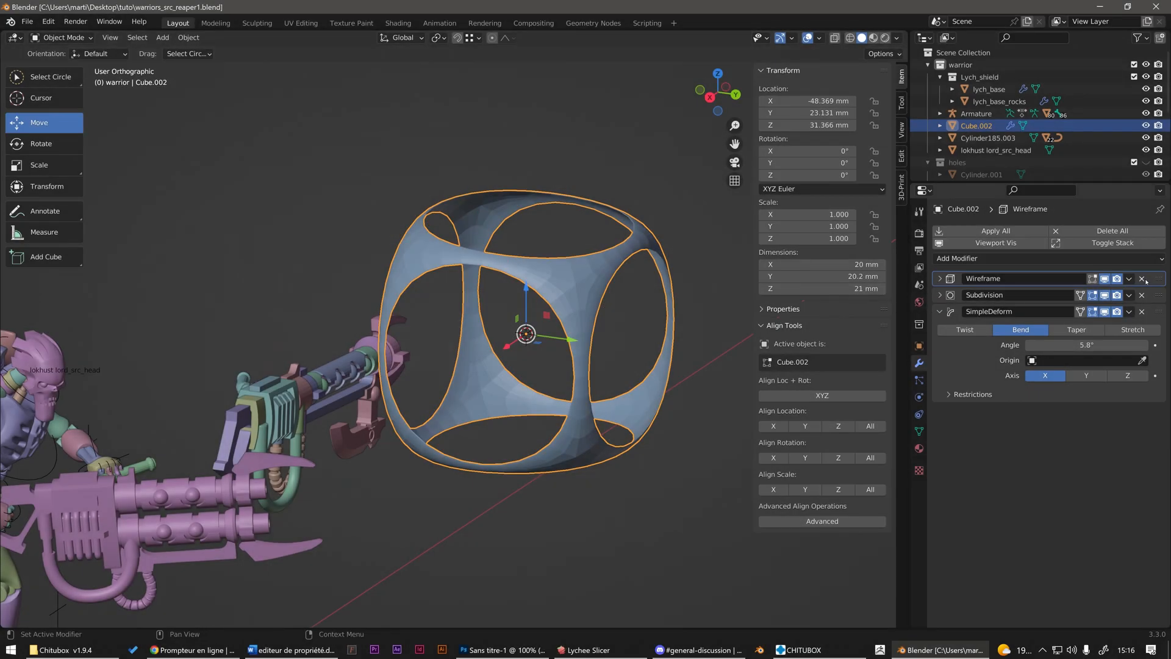
- Remove the Wireframe, Subdivision and SimpleDeform modifiers from the cube
{"action": "left_click", "coordinate": [1144, 280]}
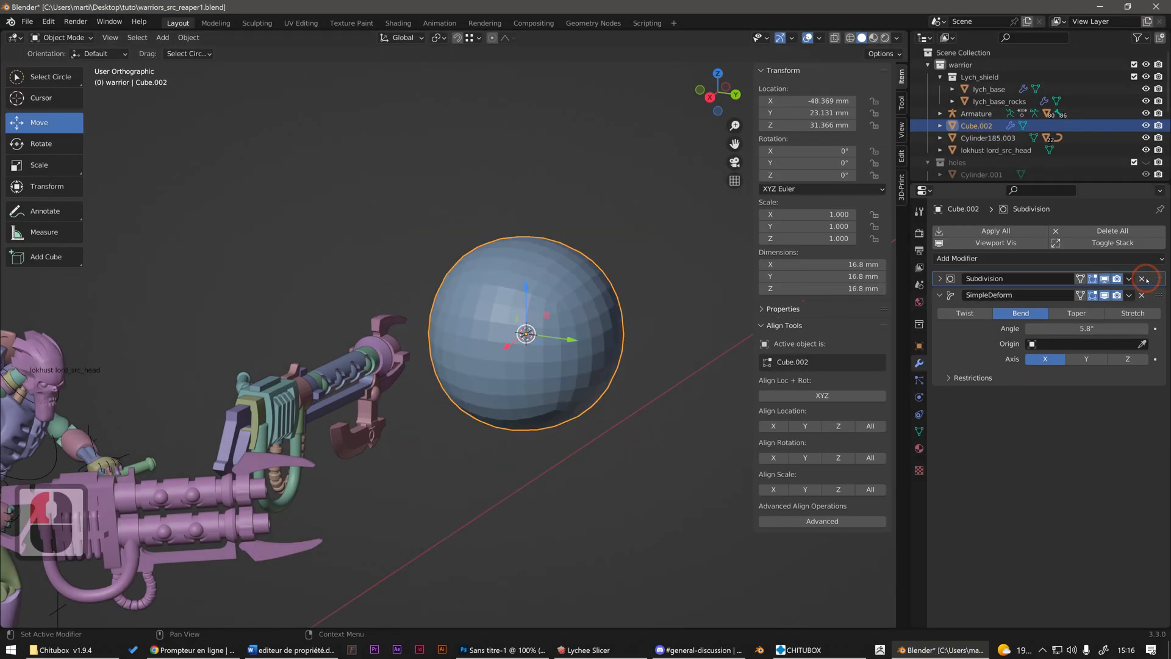
{"action": "left_click", "coordinate": [1144, 280]}
{"action": "left_click", "coordinate": [1144, 280]}
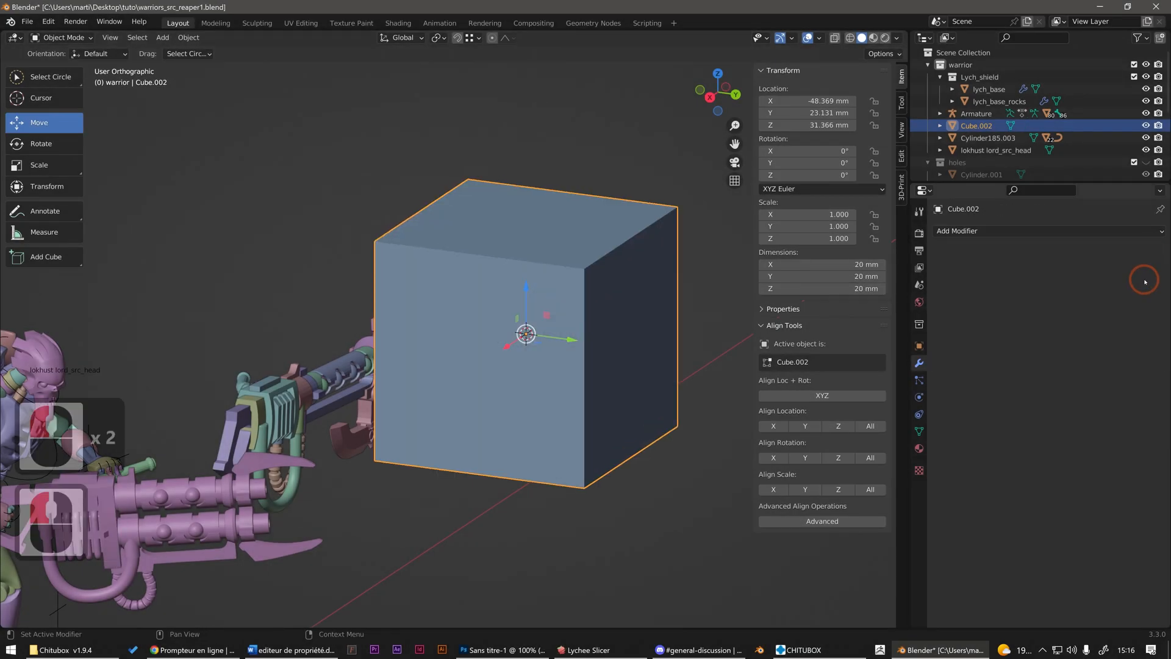
- Add a UV sphere at the cube's centre and set its radius to 20 mm
{"action": "middle_click_drag", "start_coordinate": [549, 335], "coordinate": [630, 301]}
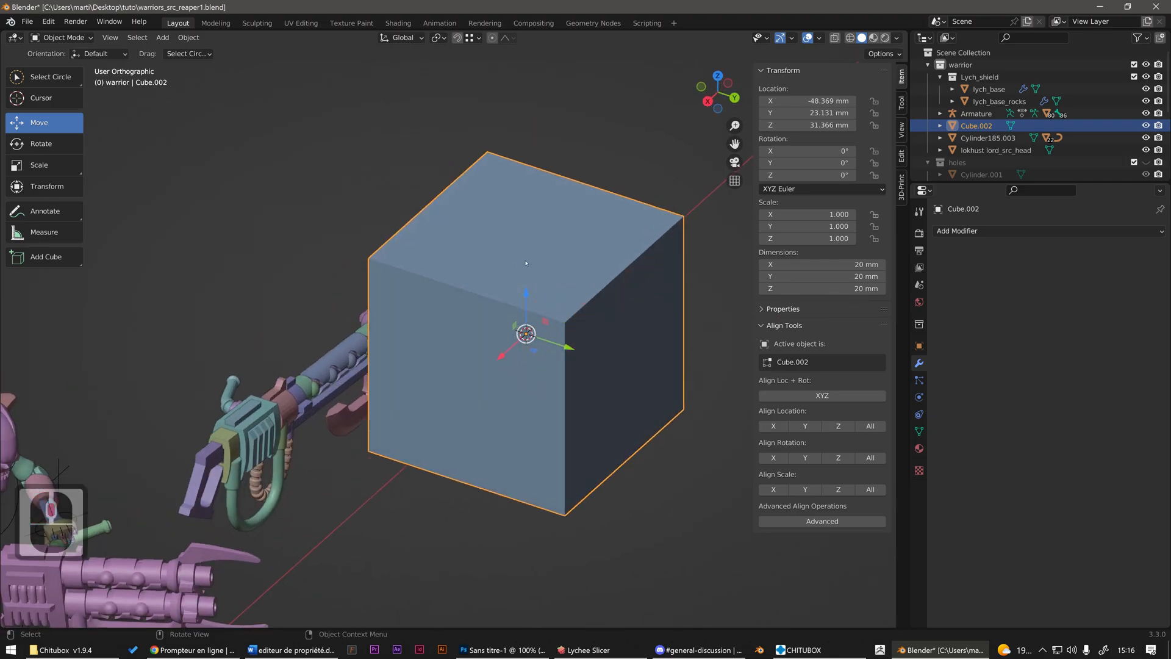
{"action": "scroll", "coordinate": [529, 293], "scroll_direction": "down", "scroll_amount": 2}
{"action": "key", "text": "shift+a"}
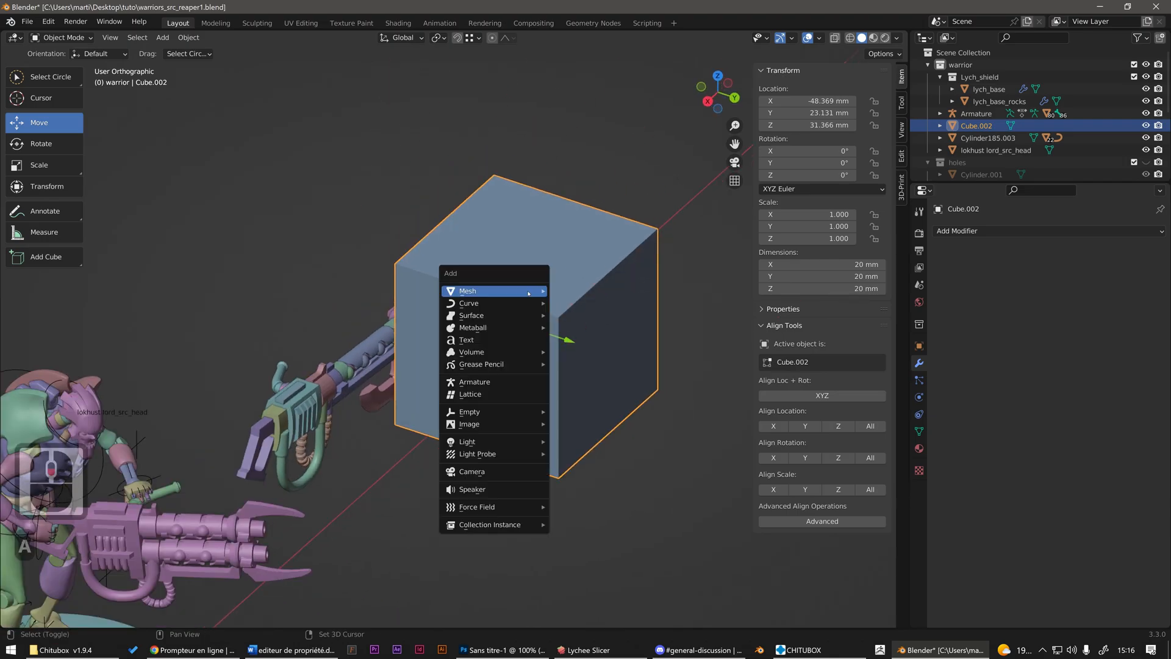
{"action": "mouse_move", "coordinate": [528, 293]}
{"action": "left_click", "coordinate": [585, 340]}
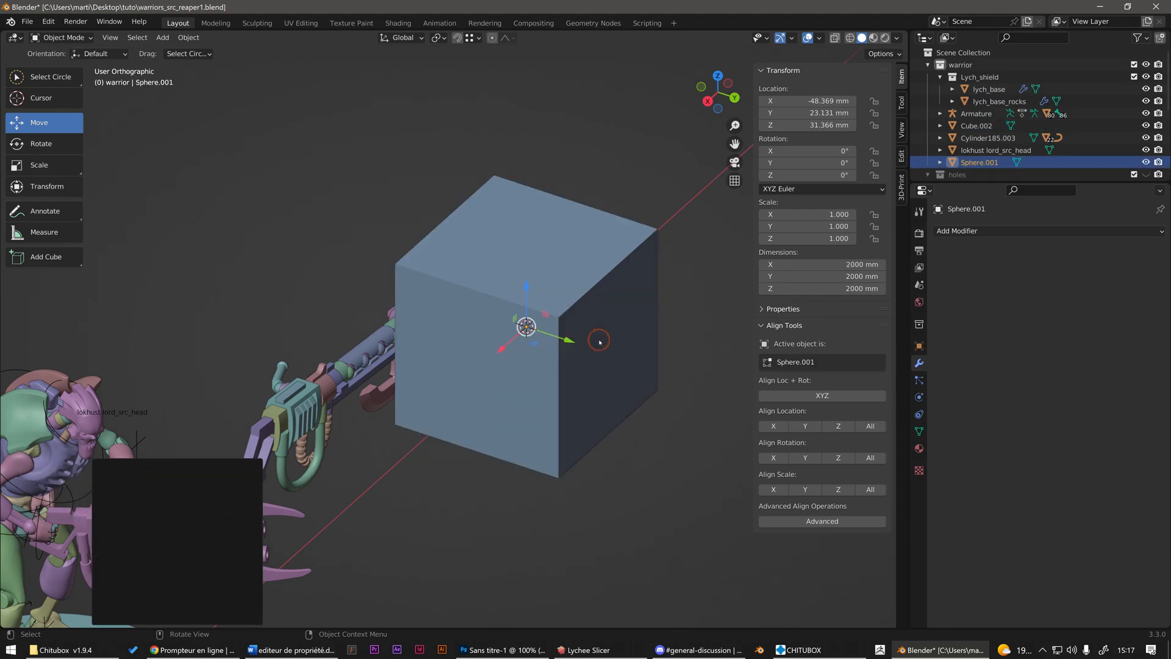
{"action": "double_click", "coordinate": [214, 511]}
{"action": "type", "text": "20"}
{"action": "key", "text": "Return"}
- Scale the sphere to about 0.487 and move it about 11.2 mm along Y so it protrudes from the cube's side
{"action": "middle_click_drag", "start_coordinate": [562, 344], "coordinate": [605, 325]}
{"action": "key", "text": "s"}
{"action": "left_click", "coordinate": [590, 345]}
{"action": "left_click_drag", "start_coordinate": [573, 329], "coordinate": [679, 330]}
{"action": "middle_click_drag", "start_coordinate": [659, 330], "coordinate": [612, 349]}
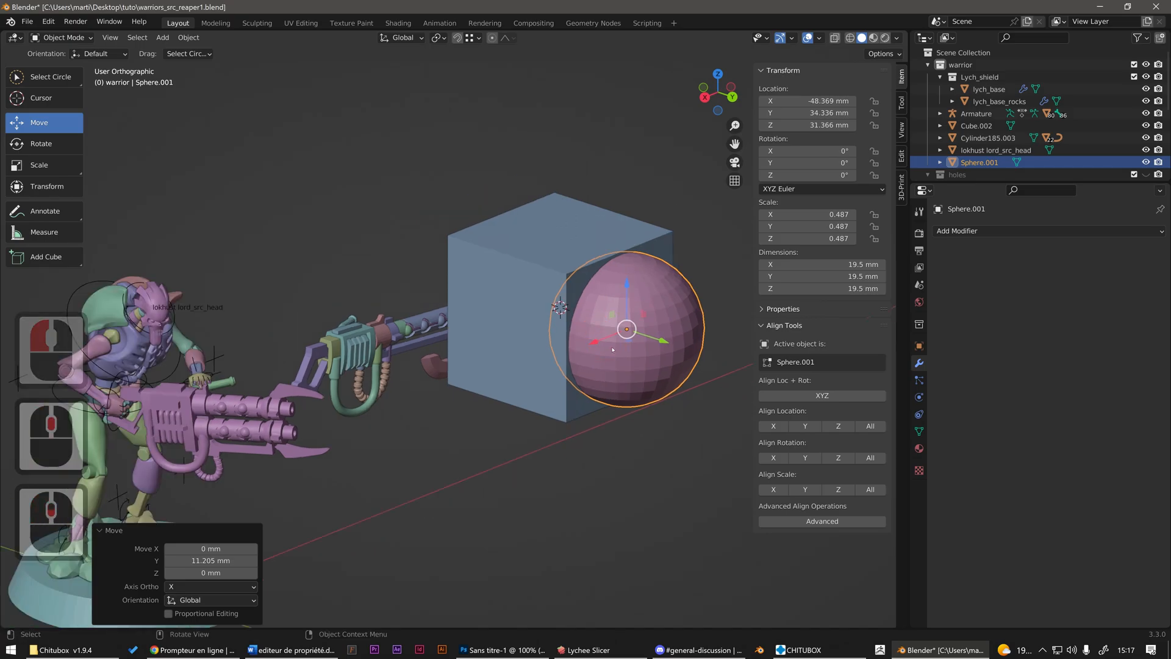
- Add a Boolean modifier in Difference mode to the cube with the sphere as its object
{"action": "left_click", "coordinate": [618, 230]}
{"action": "left_click", "coordinate": [977, 231]}
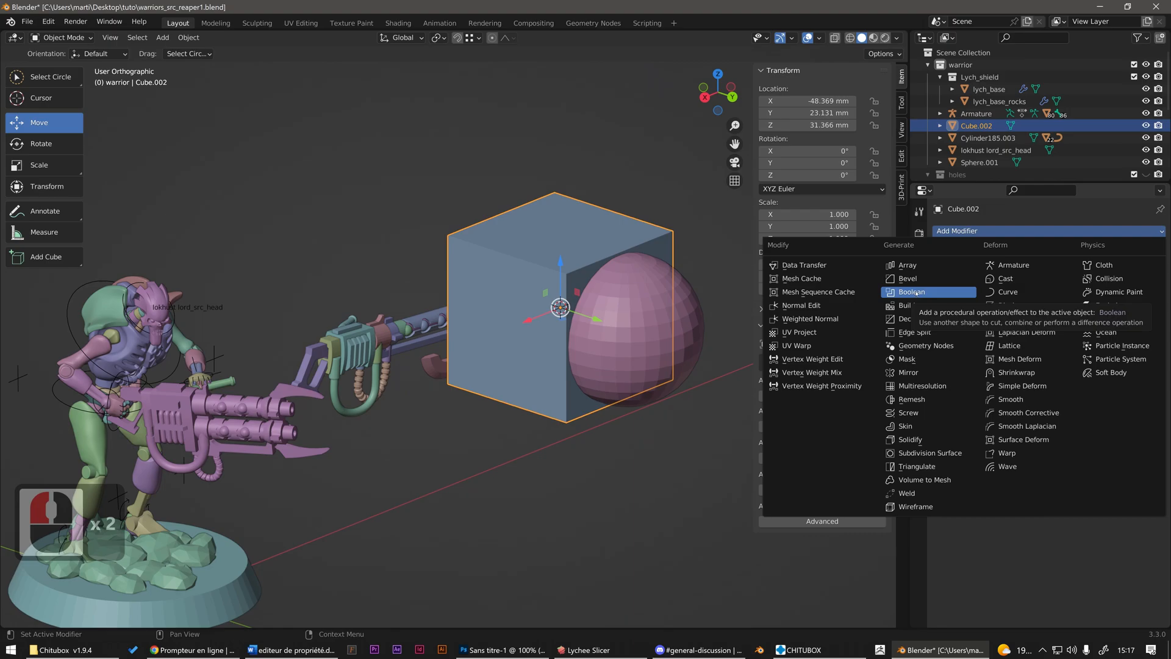
{"action": "left_click", "coordinate": [917, 292]}
{"action": "left_click", "coordinate": [1142, 328]}
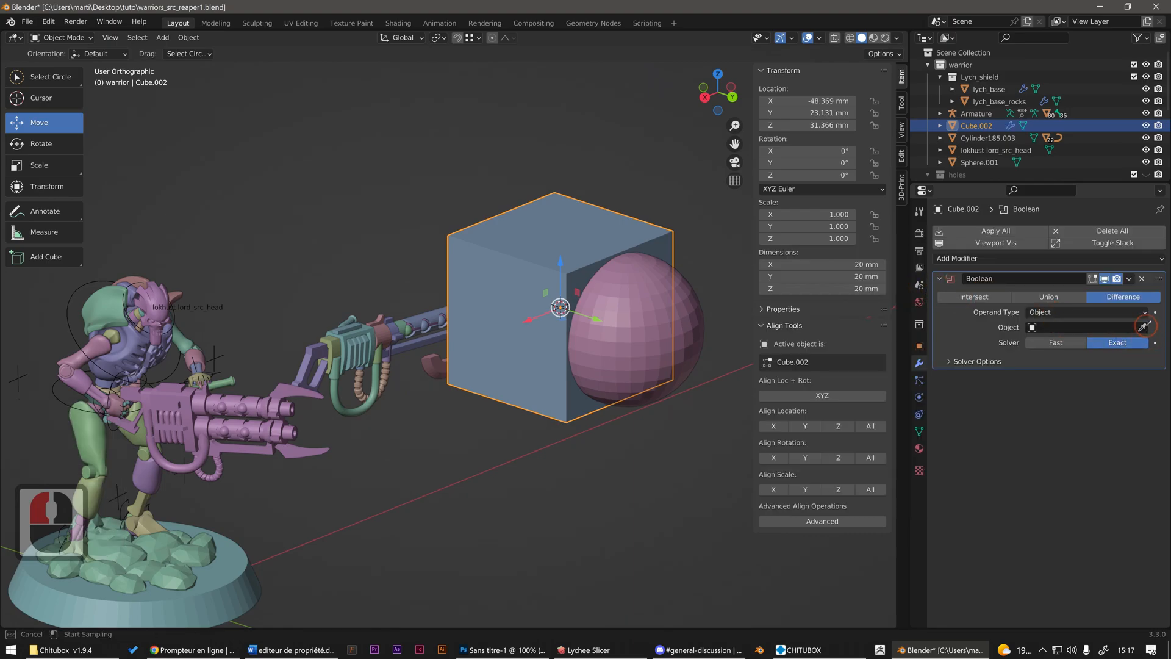
{"action": "left_click", "coordinate": [692, 294]}
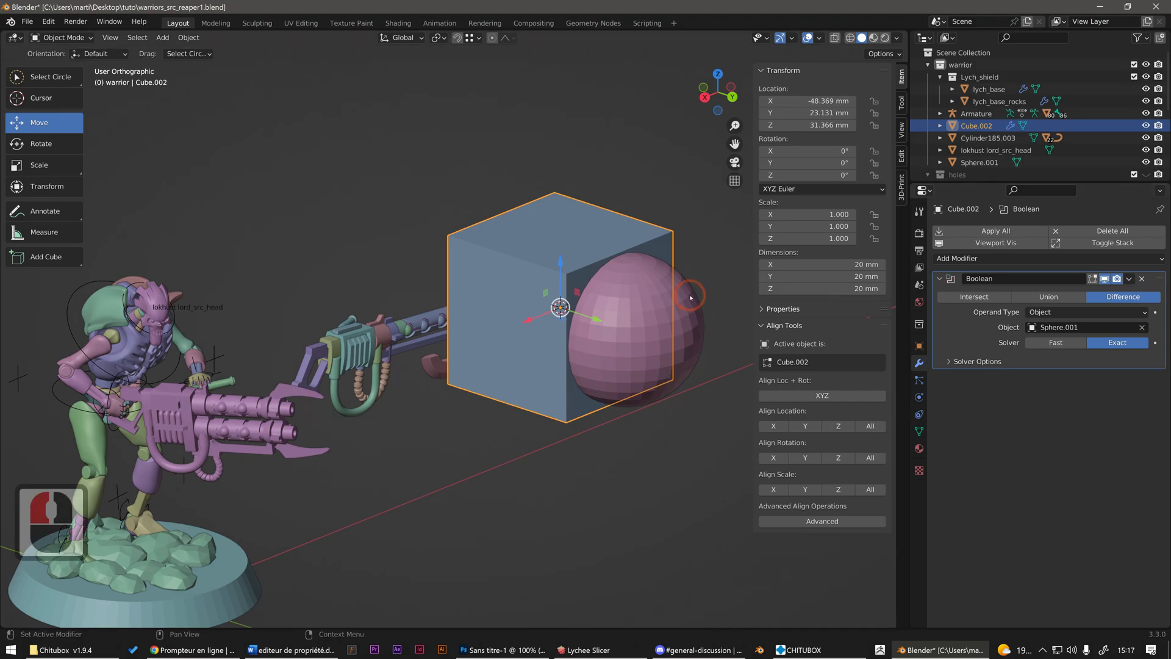
- Turn on In Front viewport display for the cube to reveal the spherical cut
{"action": "middle_click_drag", "start_coordinate": [691, 296], "coordinate": [696, 289]}
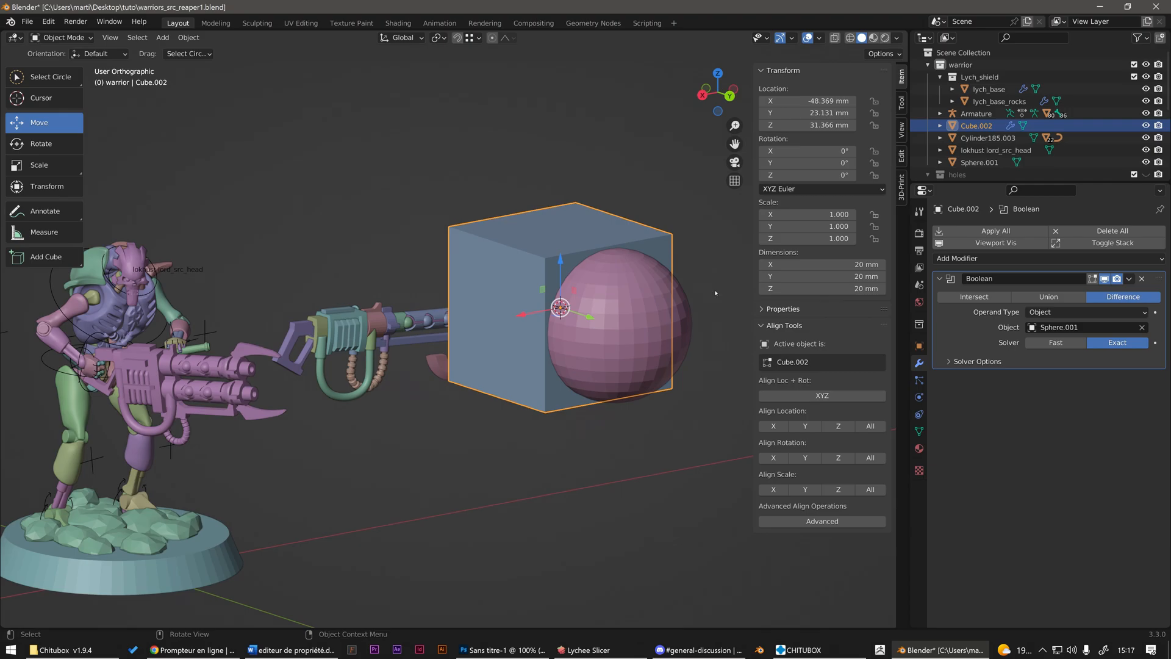
{"action": "left_click", "coordinate": [693, 316]}
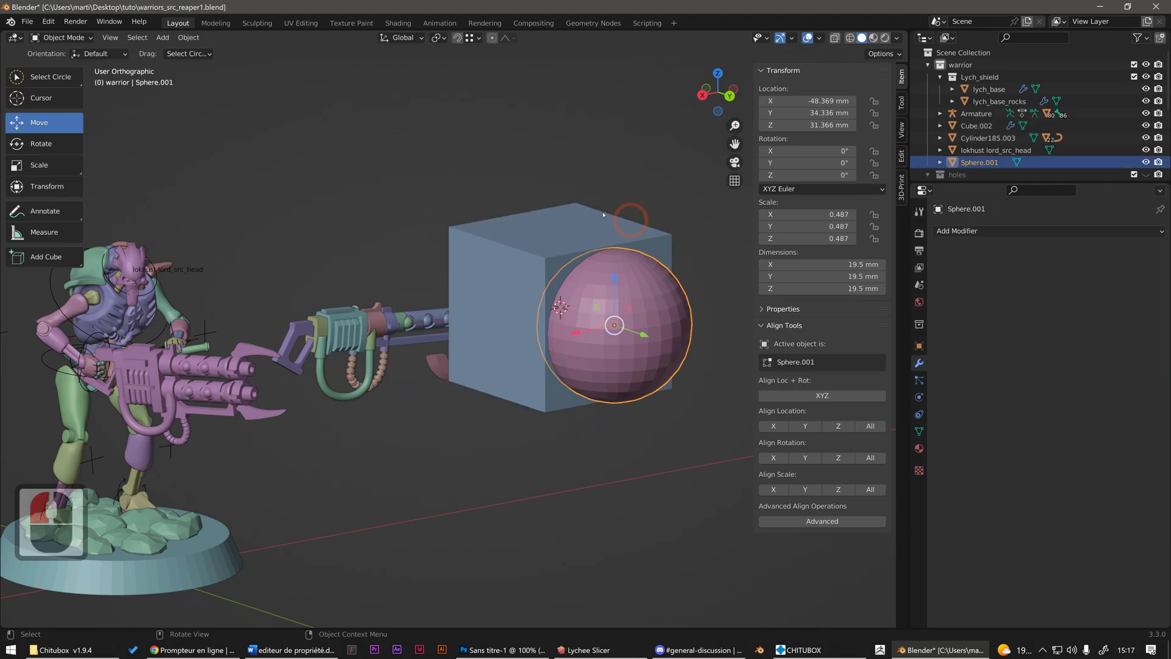
{"action": "left_click", "coordinate": [585, 237]}
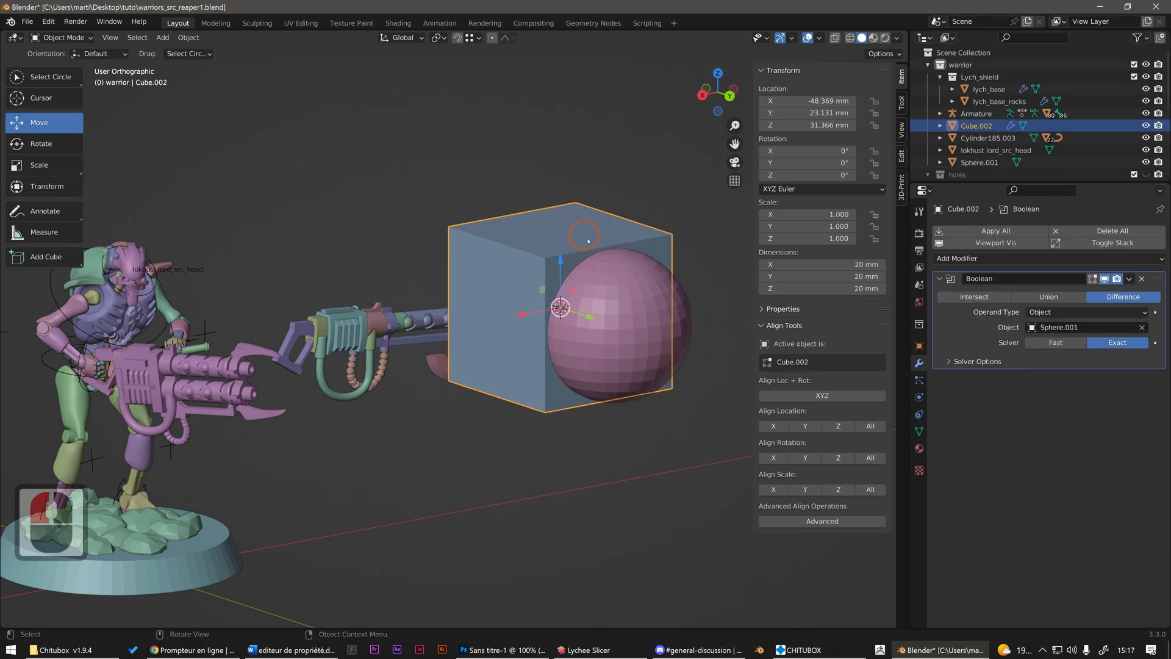
{"action": "left_click", "coordinate": [649, 320]}
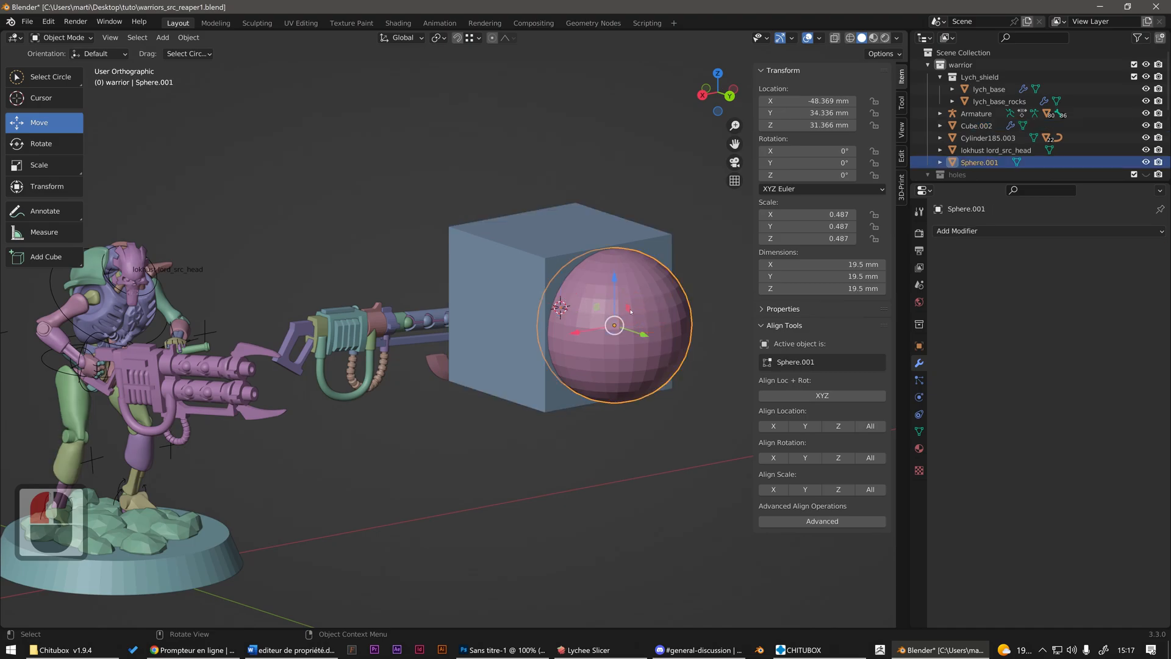
{"action": "left_click", "coordinate": [552, 247]}
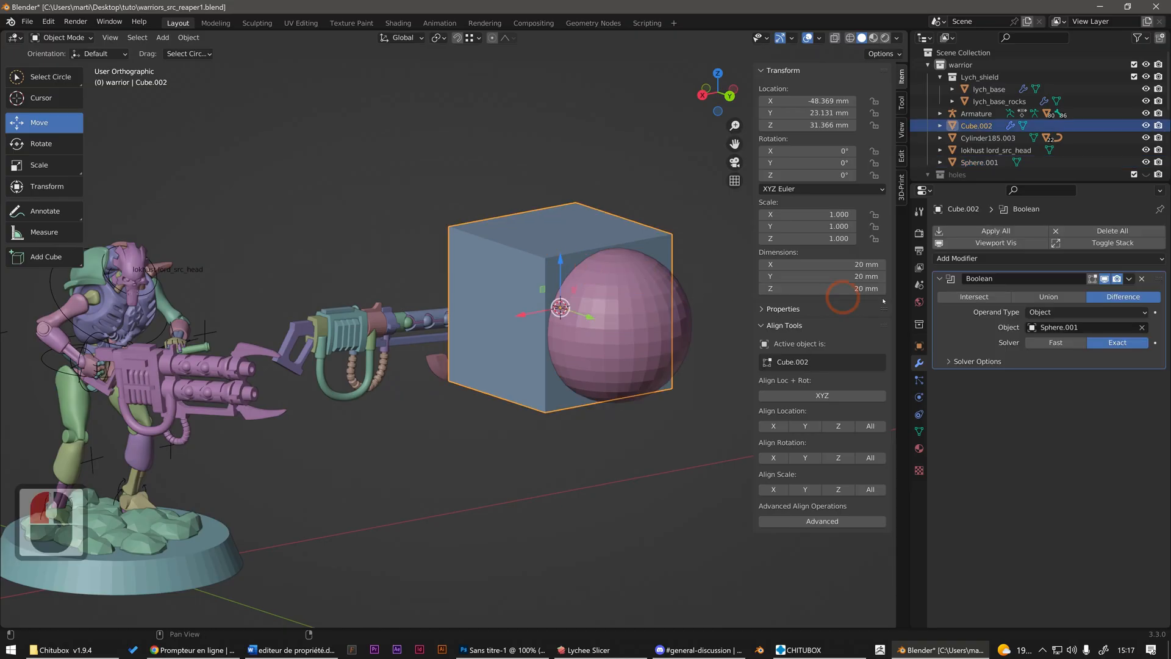
{"action": "left_click", "coordinate": [919, 346]}
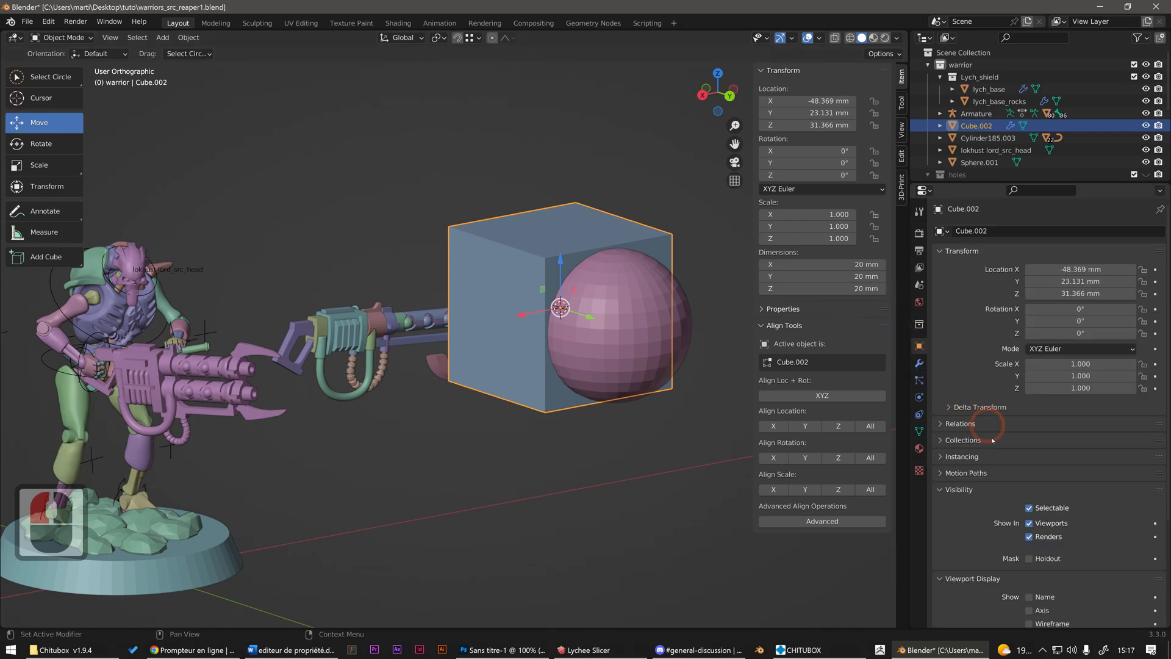
{"action": "scroll", "coordinate": [972, 513], "scroll_direction": "down", "scroll_amount": 7}
{"action": "scroll", "coordinate": [979, 511], "scroll_direction": "down", "scroll_amount": 3}
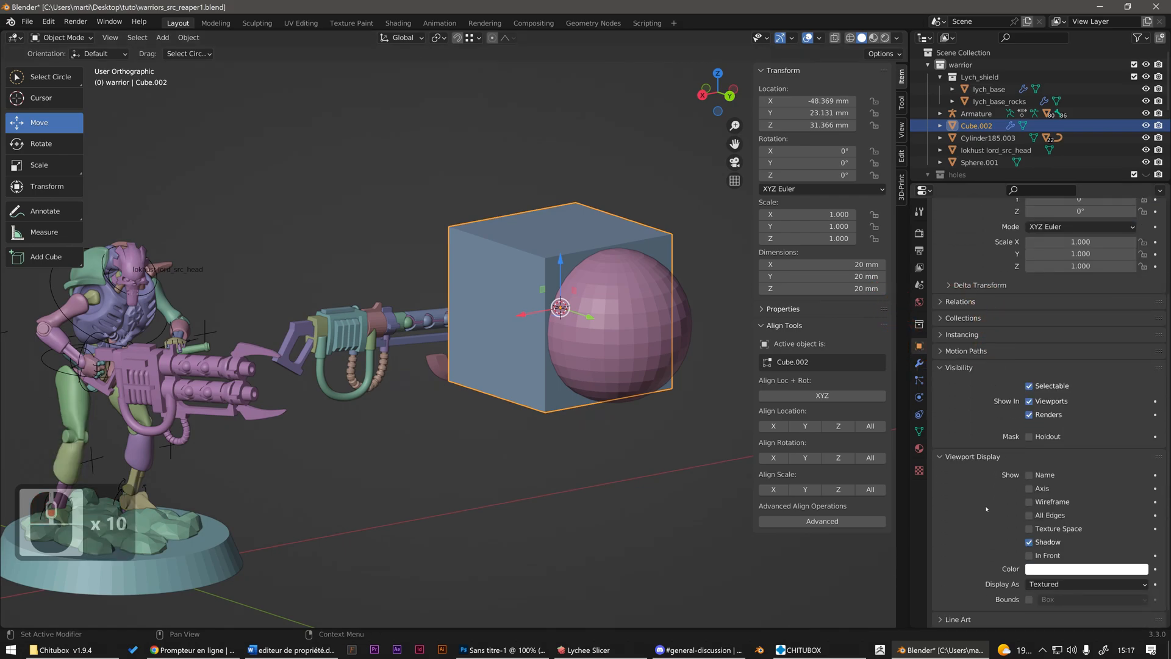
{"action": "left_click", "coordinate": [1030, 556]}
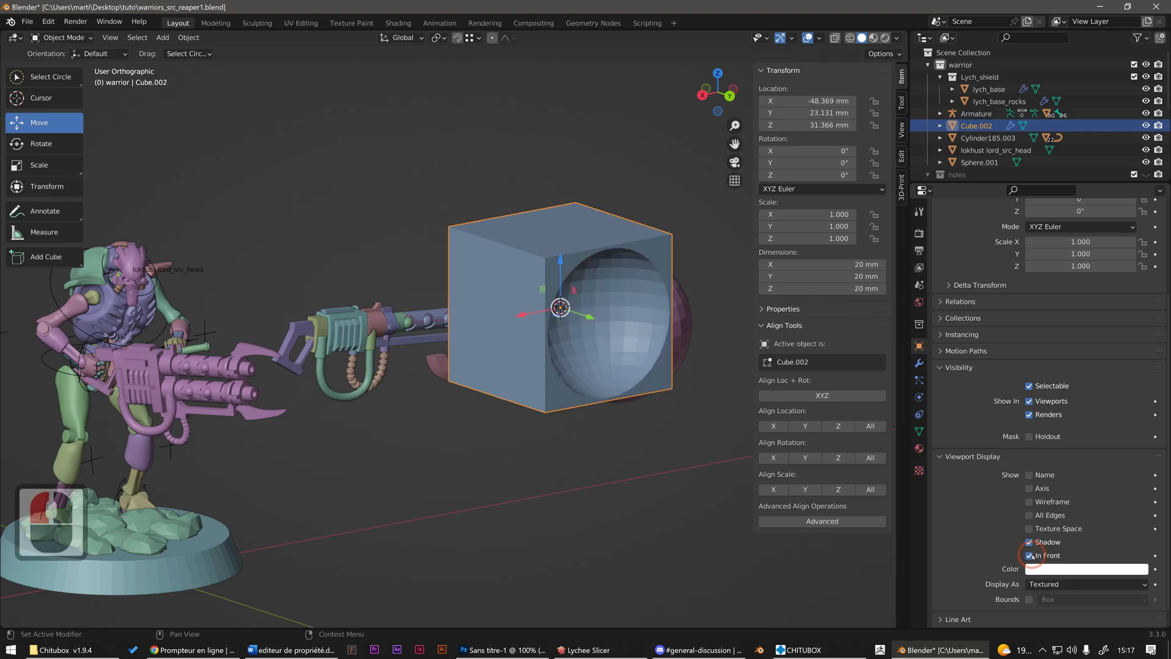
{"action": "mouse_move", "coordinate": [552, 308]}
{"action": "middle_mouse_down"}
{"action": "mouse_move", "coordinate": [475, 294]}
{"action": "mouse_move", "coordinate": [569, 344]}
{"action": "middle_mouse_up"}
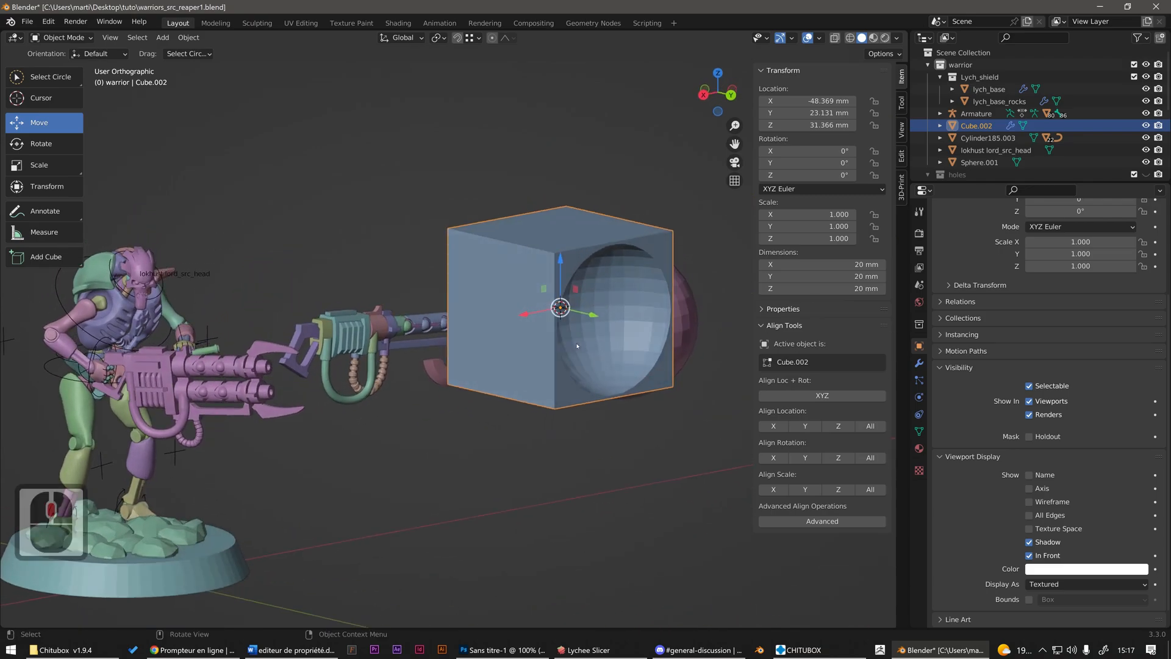
{"action": "middle_click_drag", "start_coordinate": [655, 297], "coordinate": [640, 294]}
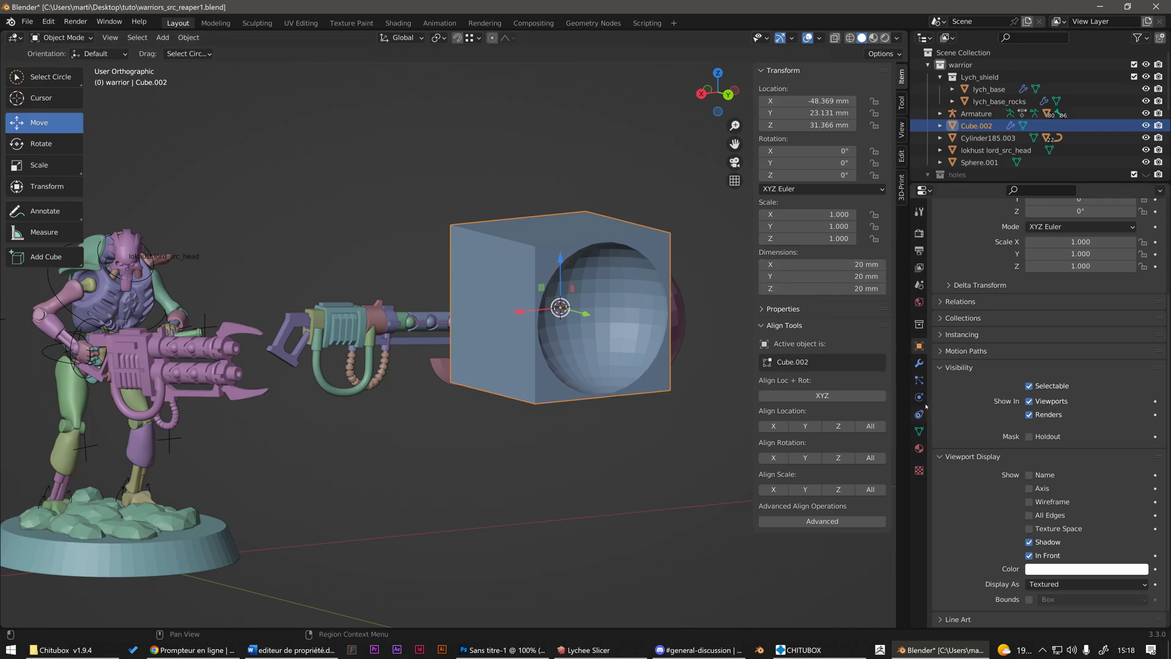
- Return to the cube's modifier settings and move the sphere freely within the cube to shift the Boolean cut
{"action": "left_click", "coordinate": [920, 364]}
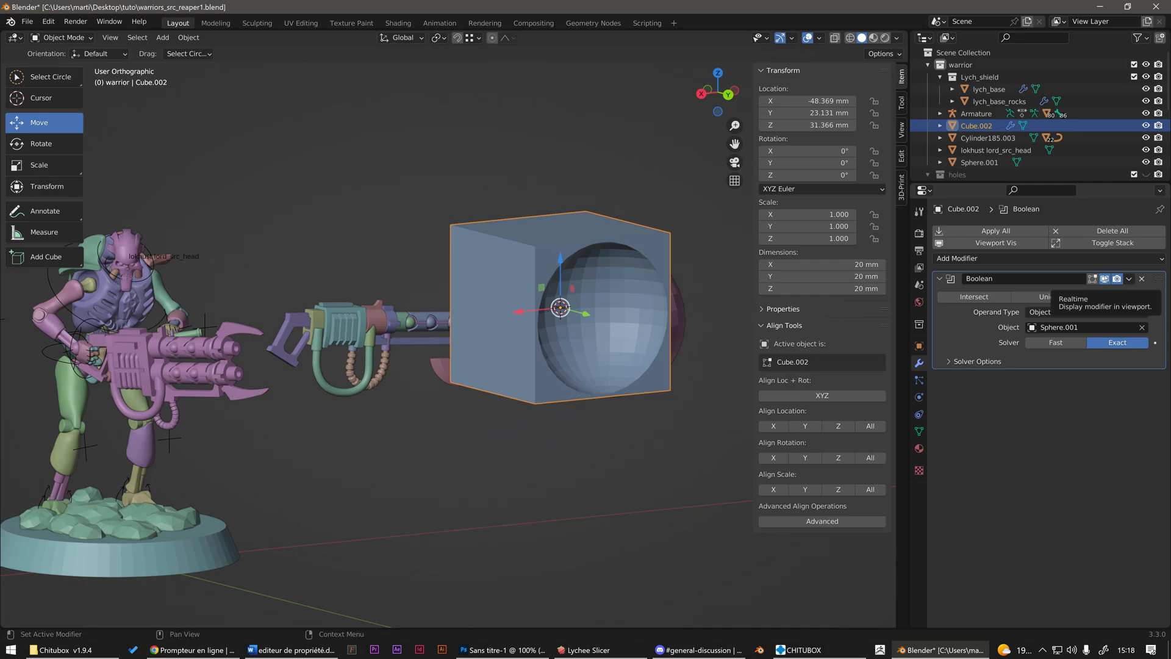
{"action": "left_click", "coordinate": [679, 318]}
{"action": "middle_click_drag", "start_coordinate": [679, 317], "coordinate": [668, 320]}
{"action": "key", "text": "g"}
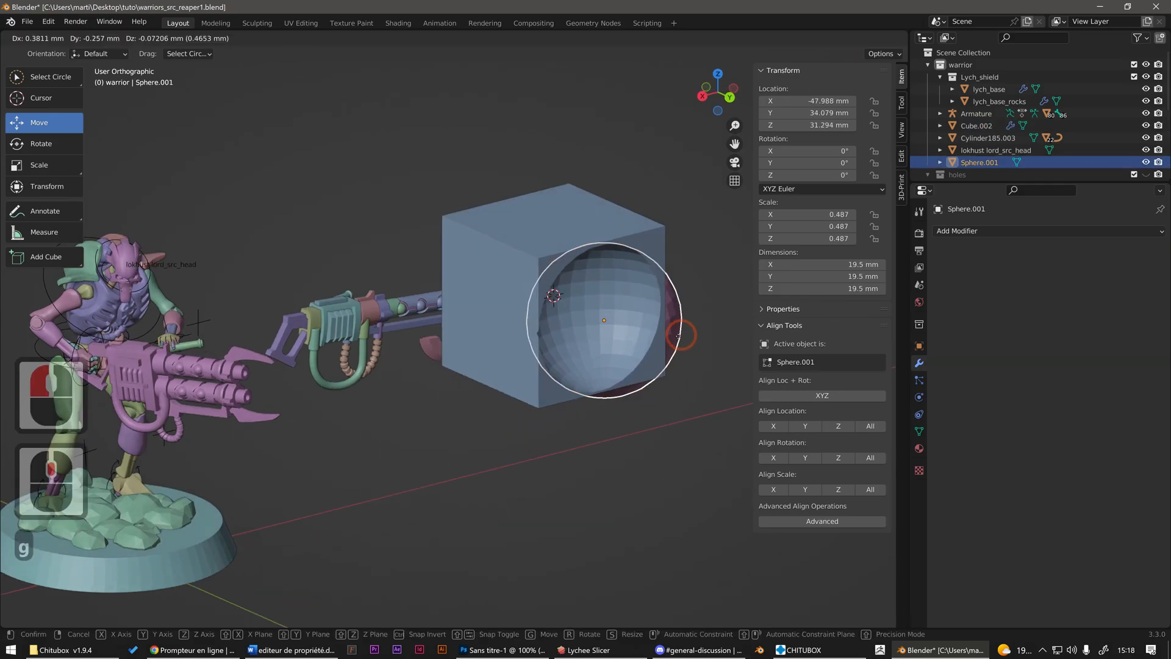
{"action": "left_click", "coordinate": [649, 322]}
- Move the cube freely around the sphere in two moves, ending at about X -46.6, Y 22.4, Z 30.0 mm
{"action": "left_click", "coordinate": [649, 322]}
{"action": "key", "text": "g"}
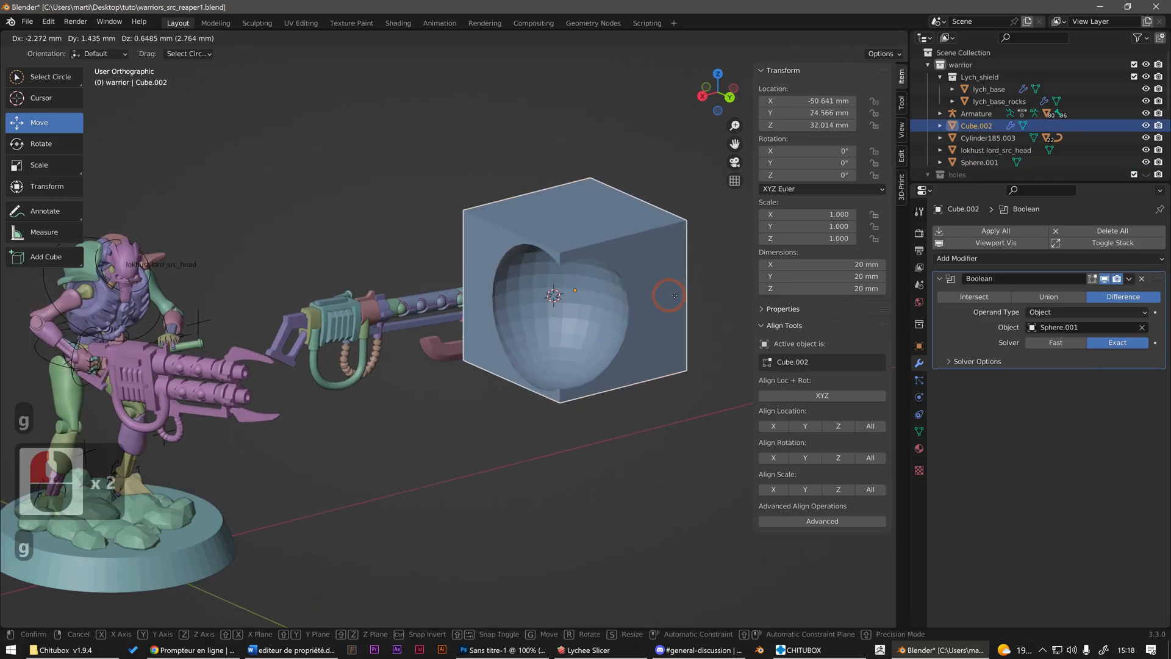
{"action": "left_click", "coordinate": [688, 303]}
{"action": "key", "text": "g"}
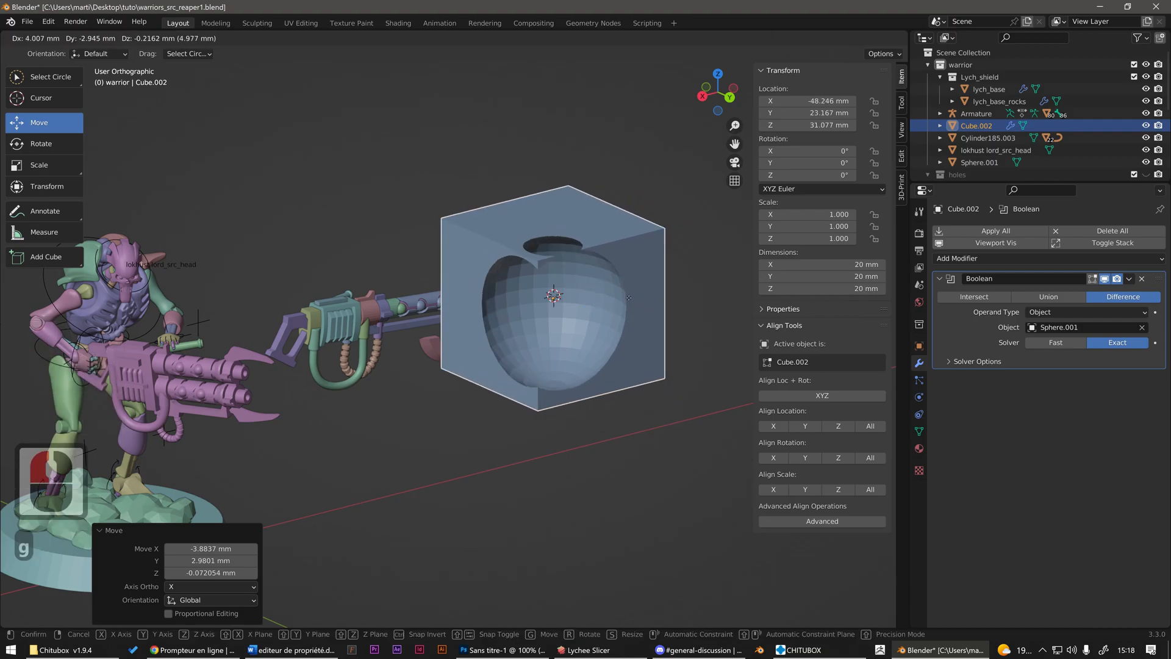
{"action": "left_click", "coordinate": [589, 312]}
{"action": "left_click", "coordinate": [587, 315]}
- Reposition the sphere at about X -44.0, Y 32.0, Z 32.2 mm so it cuts through the cube's corner
{"action": "middle_click_drag", "start_coordinate": [589, 316], "coordinate": [671, 302]}
{"action": "left_click", "coordinate": [673, 303]}
{"action": "left_click", "coordinate": [674, 302]}
{"action": "key", "text": "g"}
{"action": "left_click", "coordinate": [675, 303]}
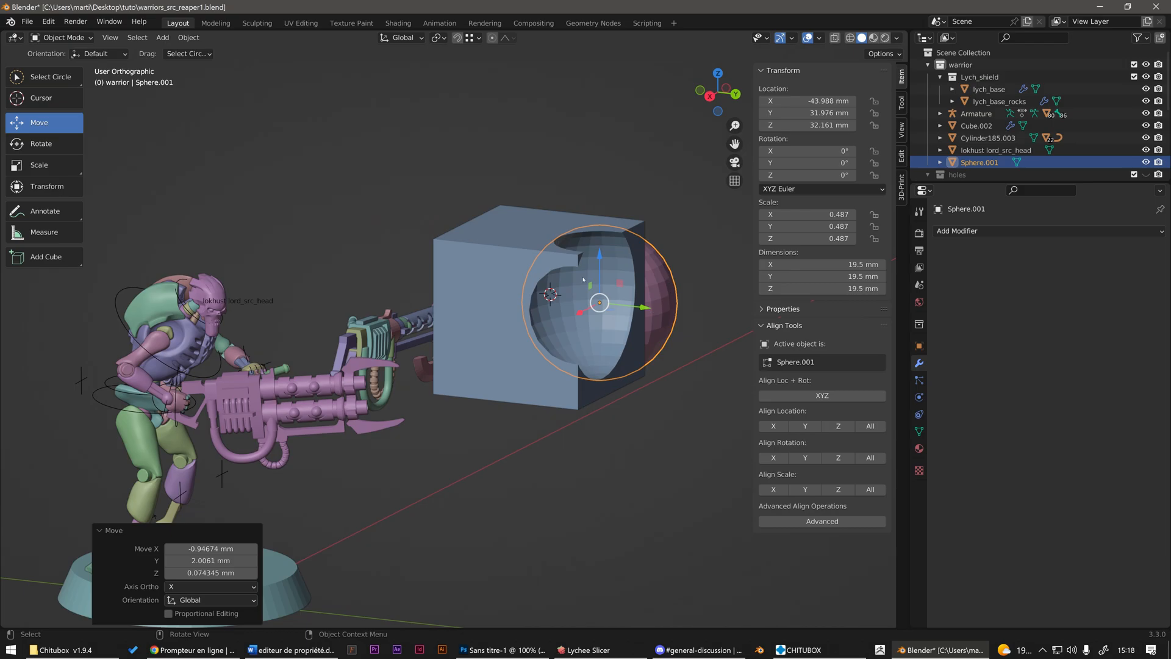
- Apply the Boolean modifier on the cube
{"action": "left_click", "coordinate": [510, 246]}
{"action": "middle_click_drag", "start_coordinate": [638, 237], "coordinate": [607, 230]}
{"action": "left_click", "coordinate": [1129, 279]}
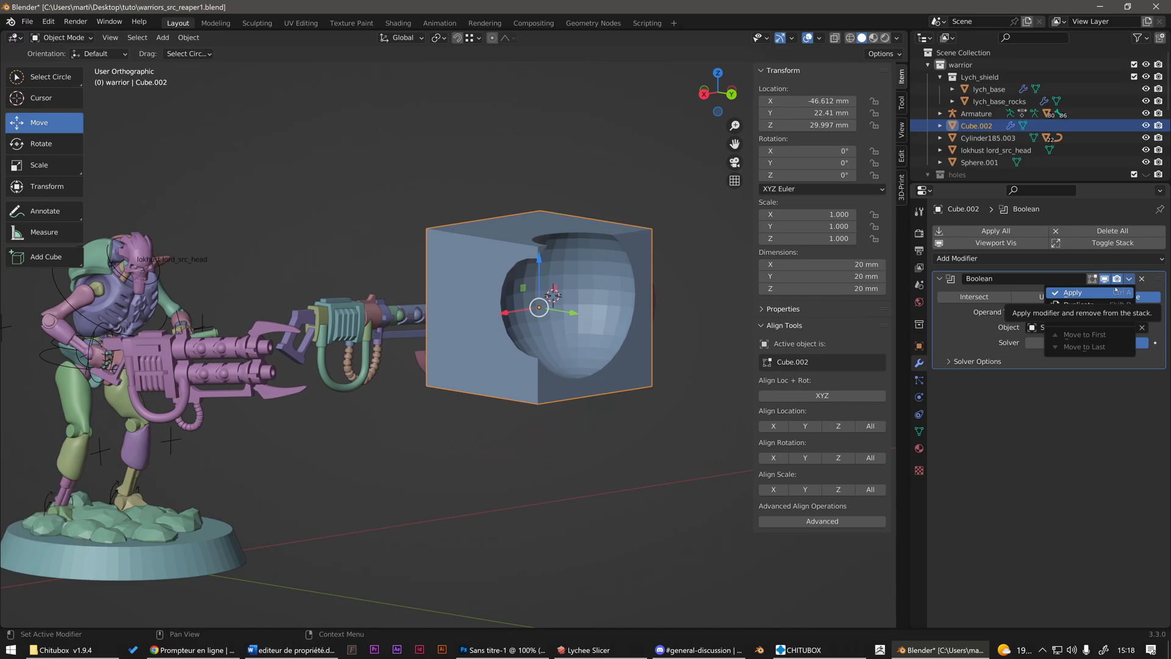
{"action": "left_click", "coordinate": [1115, 290]}
- Move the cut cube up and away from the sphere to about X -55.5, Y 23.7, Z 40.8 mm
{"action": "mouse_move", "coordinate": [586, 305]}
{"action": "middle_mouse_down"}
{"action": "mouse_move", "coordinate": [569, 306]}
{"action": "mouse_move", "coordinate": [613, 298]}
{"action": "mouse_move", "coordinate": [601, 299]}
{"action": "middle_mouse_up"}
{"action": "key", "text": "g"}
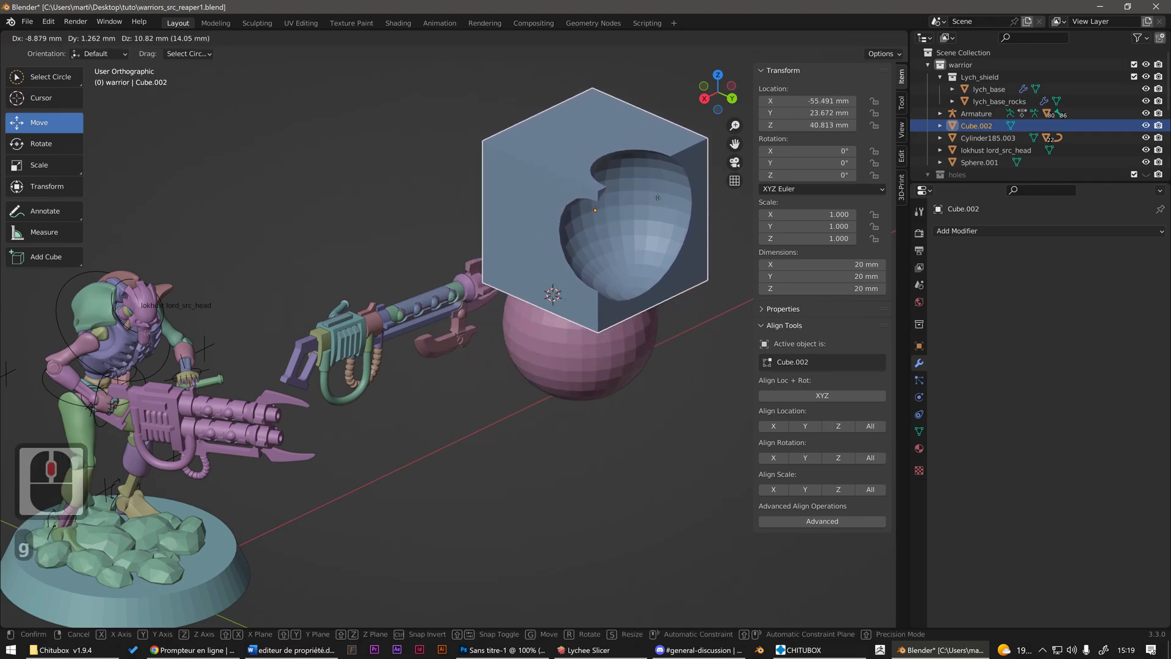
{"action": "left_click", "coordinate": [661, 192]}
- Delete the sphere and select the cut cube
{"action": "left_click", "coordinate": [625, 352]}
{"action": "key", "text": "g"}
{"action": "right_click", "coordinate": [686, 369]}
{"action": "key", "text": "Delete"}
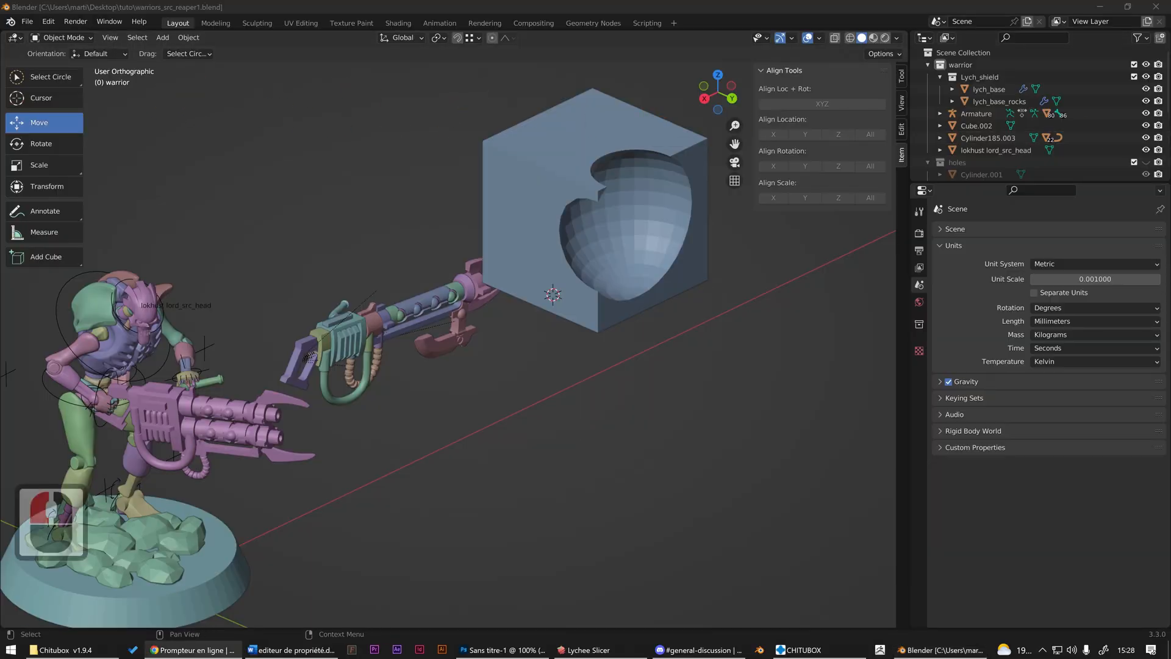
{"action": "left_click", "coordinate": [459, 183]}
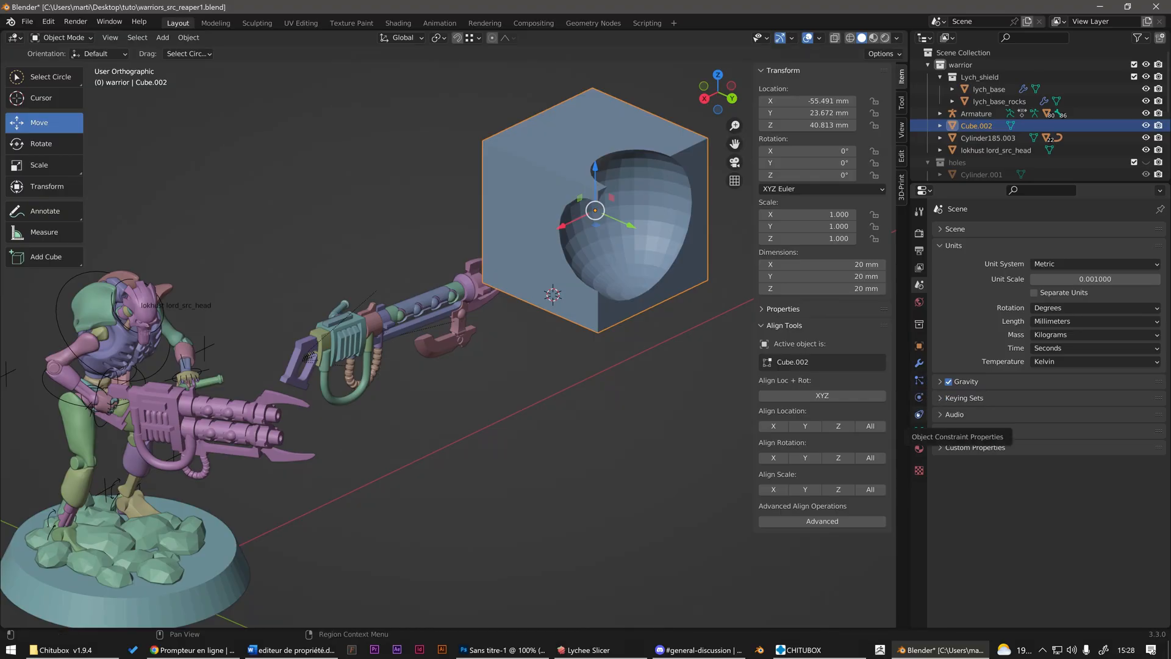
- Open the cut cube's object constraint settings and look through the available constraint types
{"action": "left_click", "coordinate": [919, 415]}
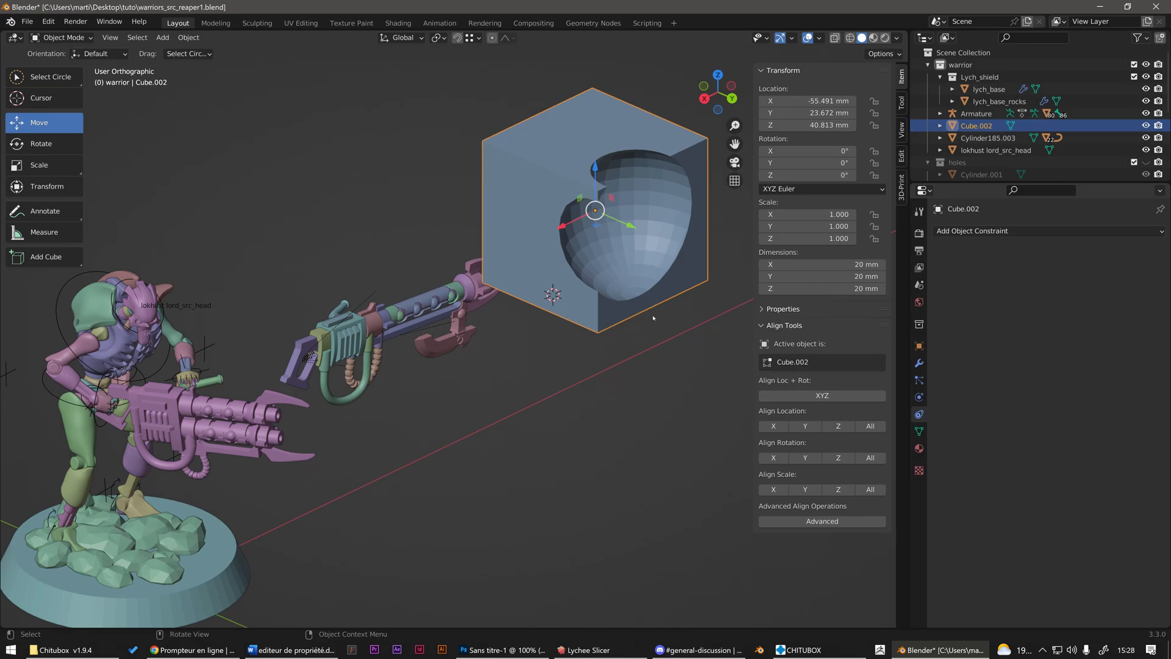
{"action": "left_click", "coordinate": [979, 231]}
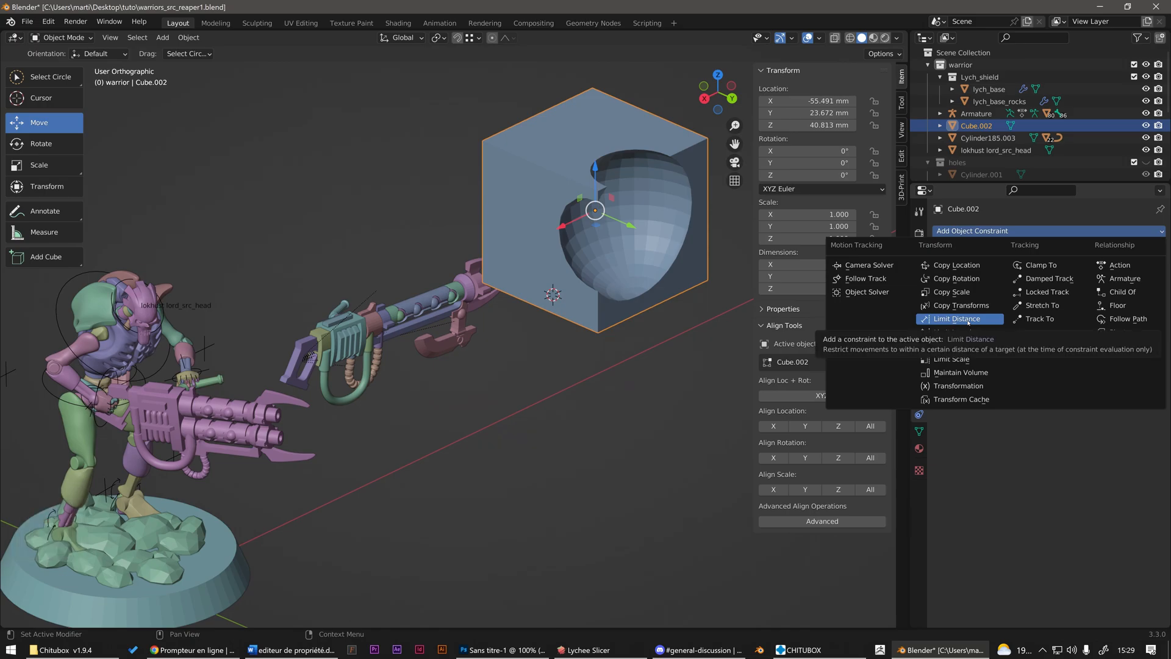
- Duplicate the cut cube and move the copy about 62.9 mm along the global Y axis
{"action": "middle_click_drag", "start_coordinate": [549, 304], "coordinate": [457, 349]}
{"action": "middle_click_drag", "start_coordinate": [457, 349], "coordinate": [491, 310]}
{"action": "scroll", "coordinate": [479, 323], "scroll_direction": "down", "scroll_amount": 2}
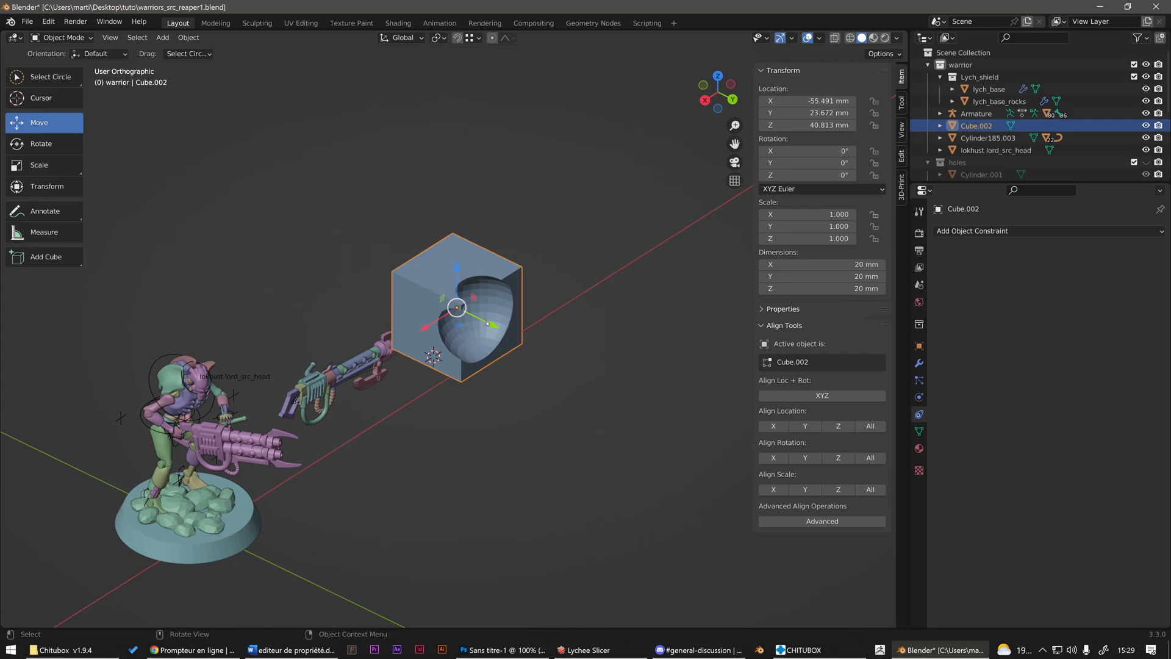
{"action": "middle_click", "coordinate": [487, 323]}
{"action": "key", "text": "shift+d"}
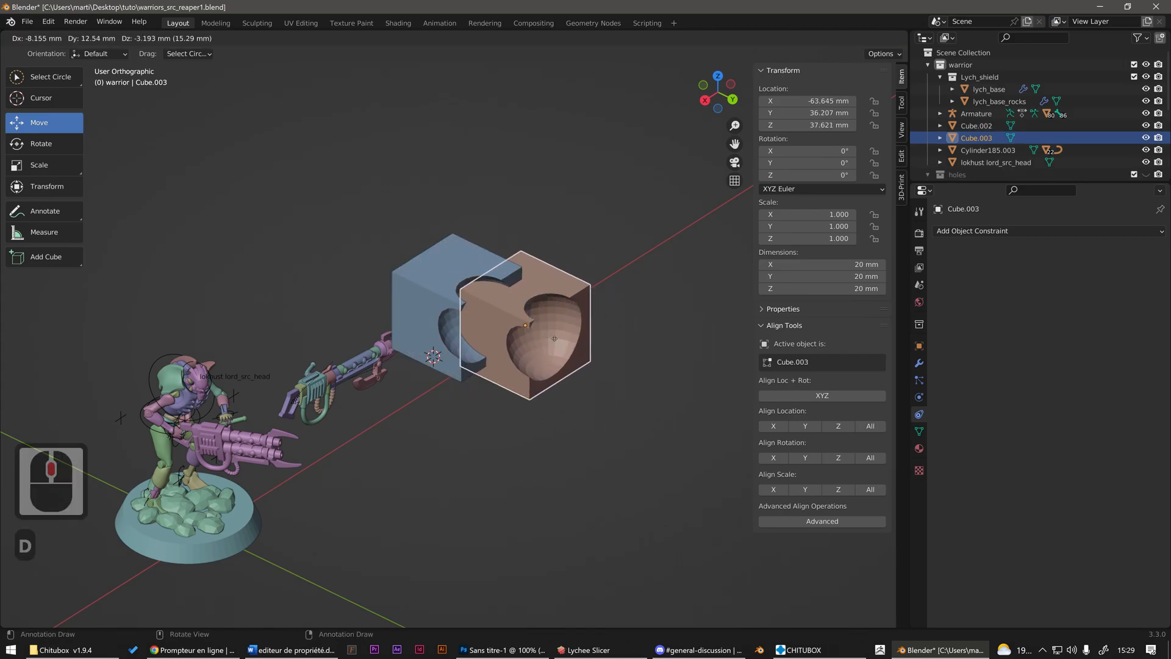
{"action": "middle_click", "coordinate": [570, 354]}
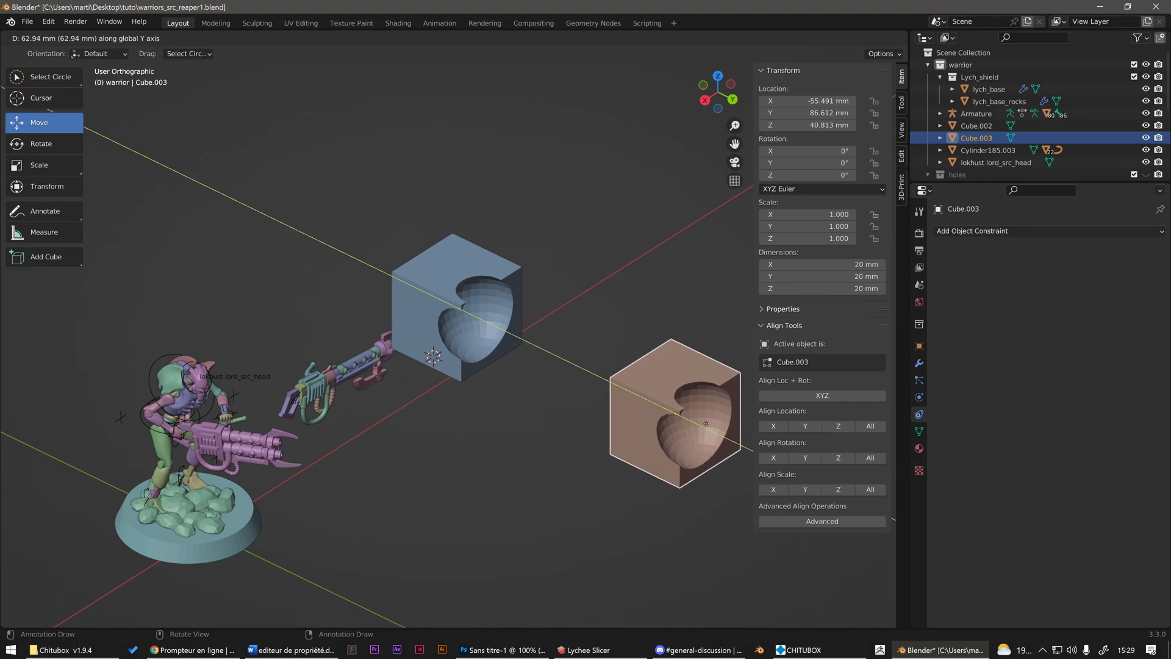
{"action": "left_click", "coordinate": [706, 423]}
- Add a Limit Distance constraint to the duplicate cube, with Cube.002 as target and a distance of 70 mm
{"action": "middle_click_drag", "start_coordinate": [707, 425], "coordinate": [619, 386]}
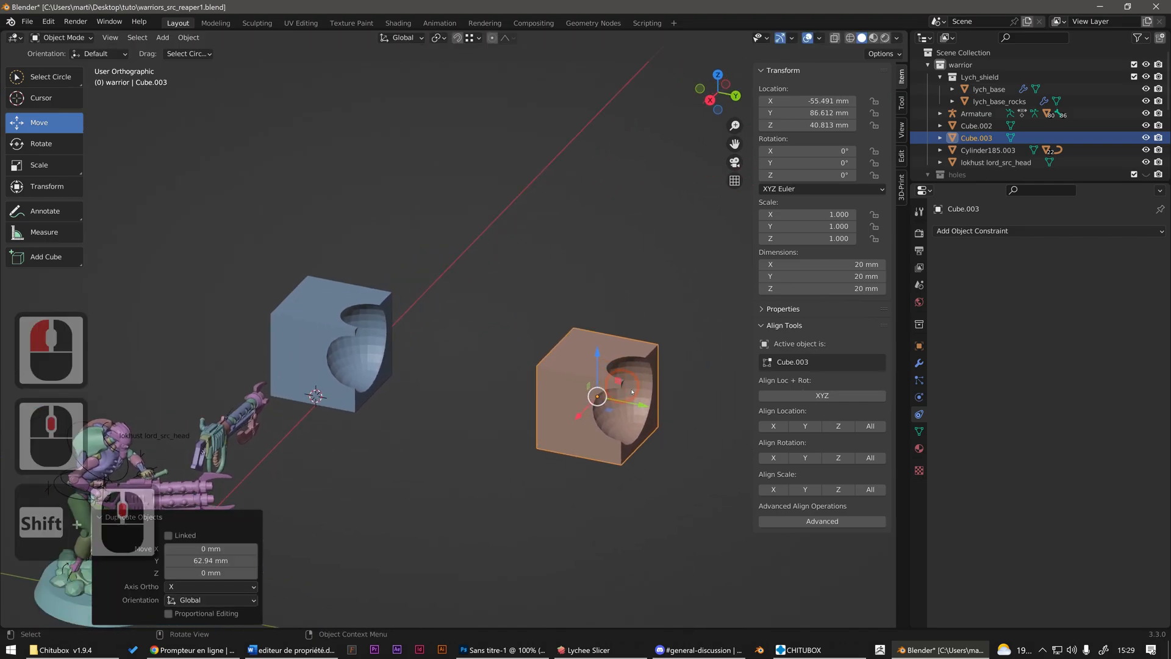
{"action": "left_click", "coordinate": [997, 231]}
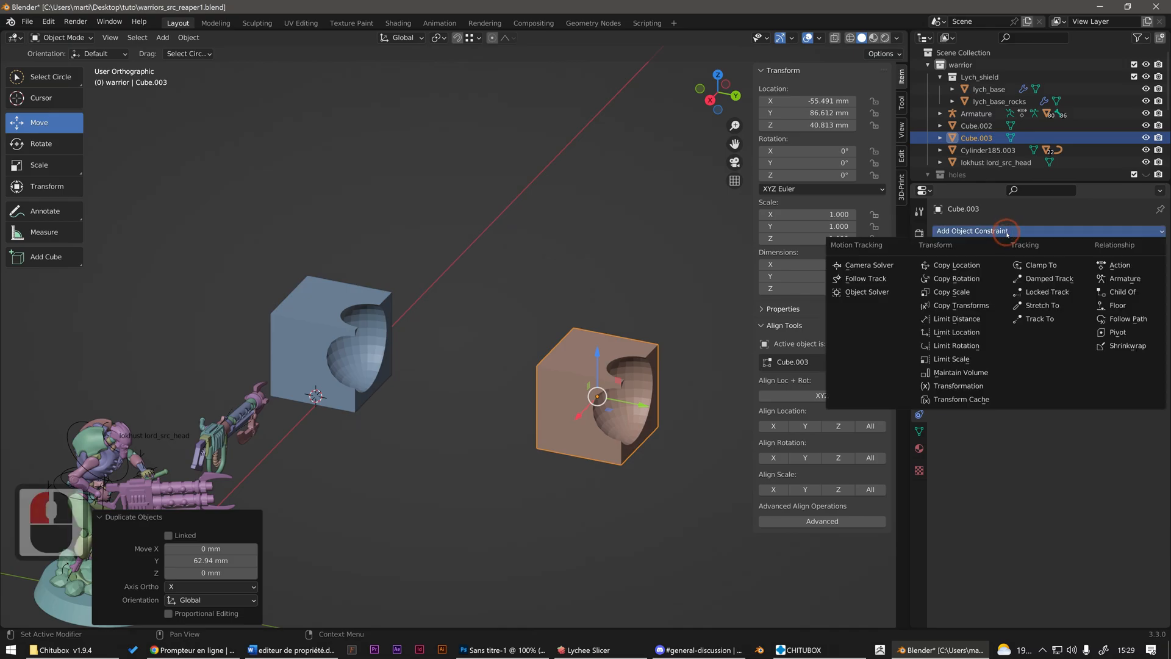
{"action": "left_click", "coordinate": [955, 319]}
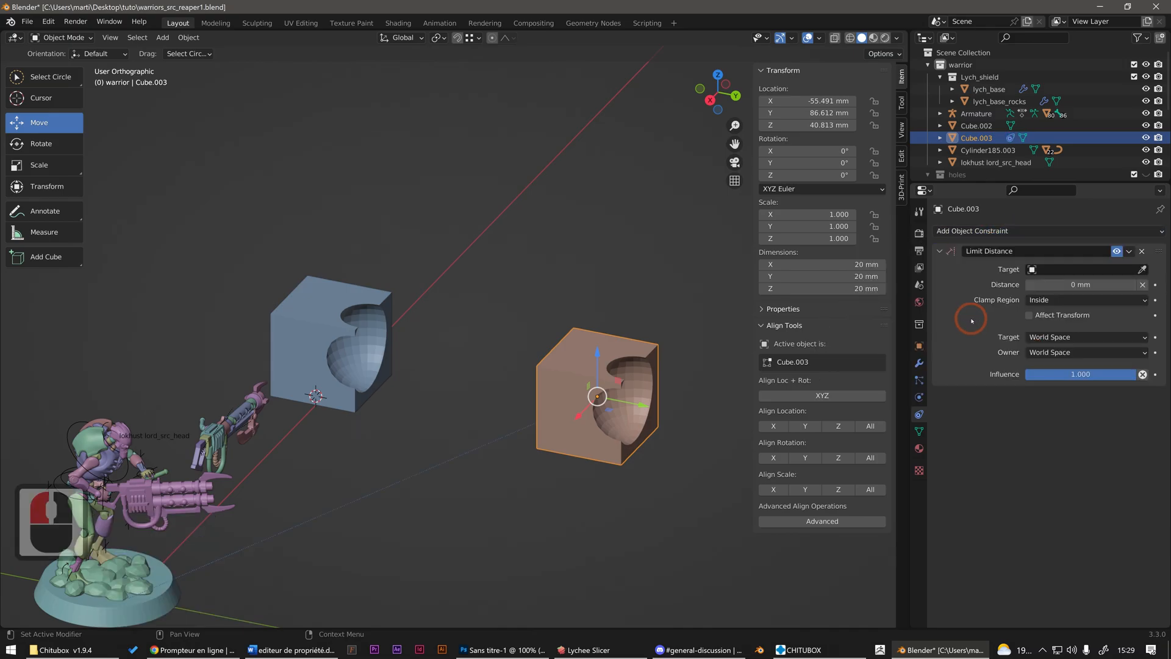
{"action": "left_click", "coordinate": [1146, 269]}
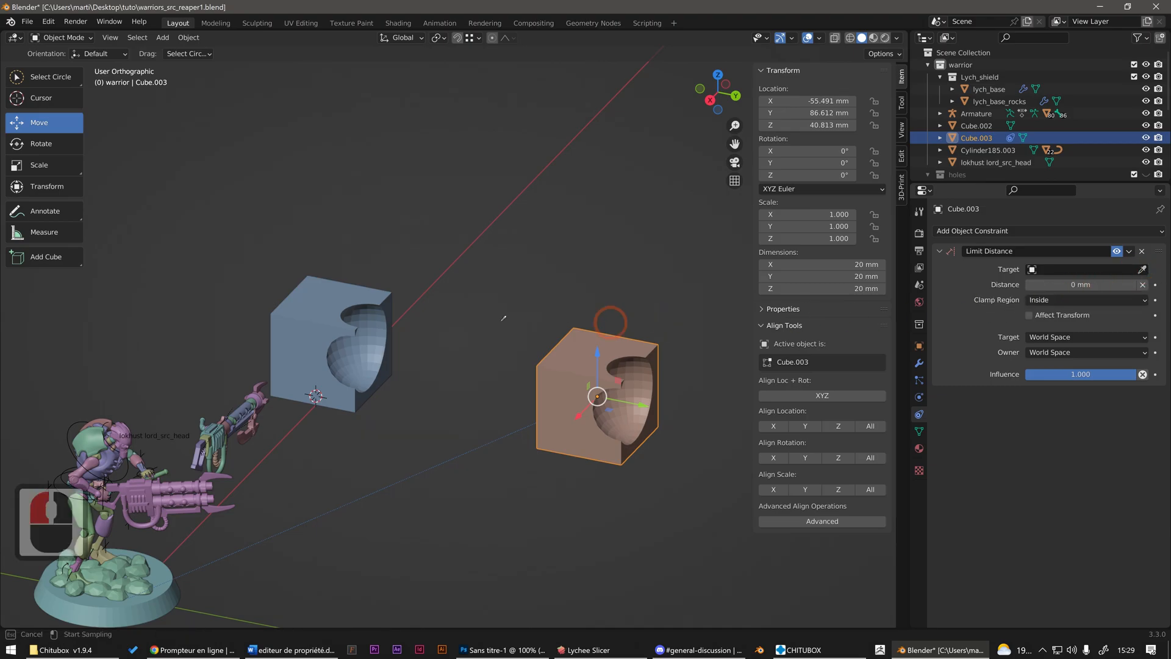
{"action": "left_click", "coordinate": [363, 305]}
{"action": "left_click", "coordinate": [1103, 298]}
{"action": "type", "text": "70"}
{"action": "key", "text": "Return"}
- Test the distance limit by moving the duplicate cube around the original to about X -86.5, Y 62.3 mm
{"action": "scroll", "coordinate": [637, 321], "scroll_direction": "down", "scroll_amount": 2}
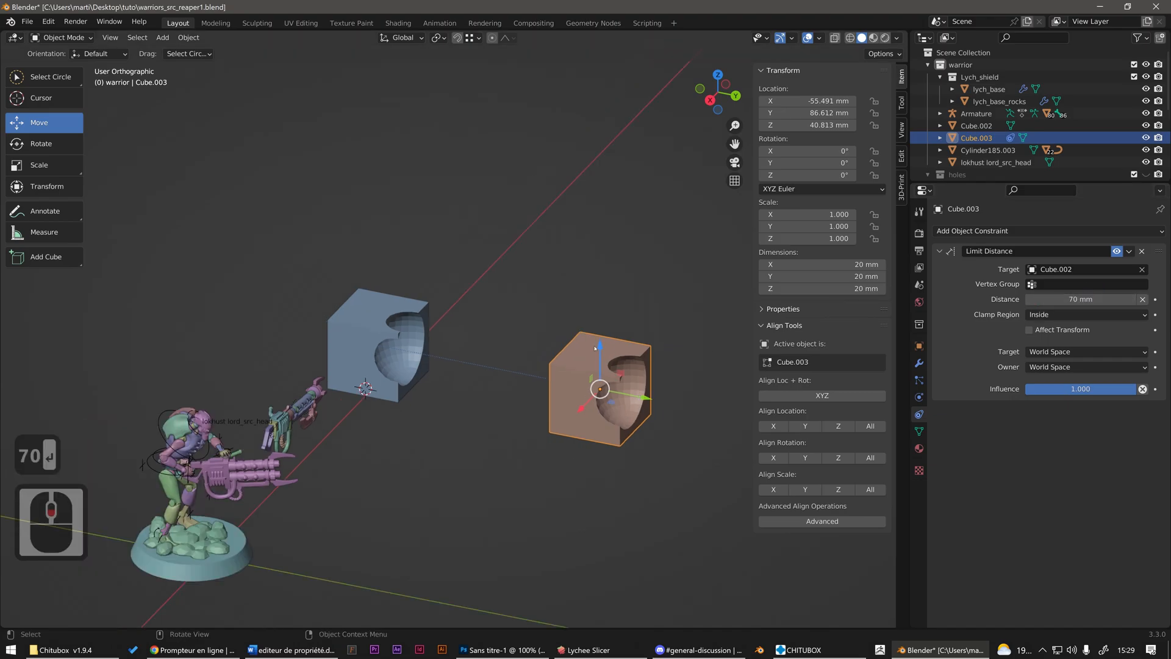
{"action": "middle_click_drag", "start_coordinate": [637, 320], "coordinate": [600, 384]}
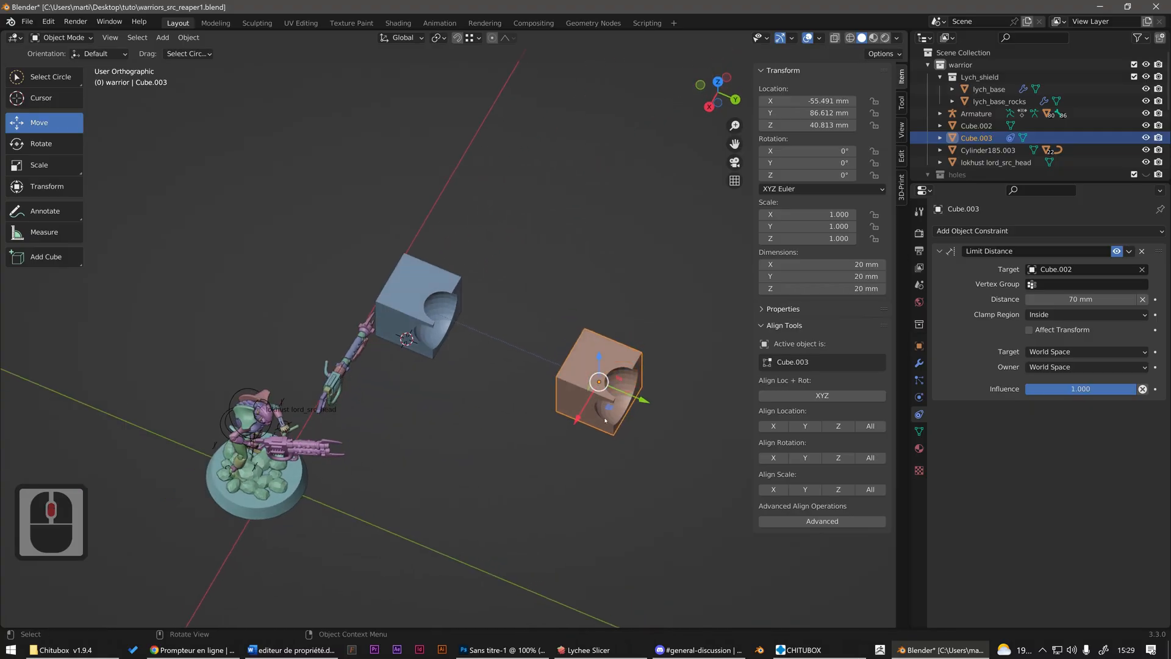
{"action": "left_click_drag", "start_coordinate": [609, 407], "coordinate": [565, 234]}
{"action": "left_click_drag", "start_coordinate": [613, 306], "coordinate": [581, 303]}
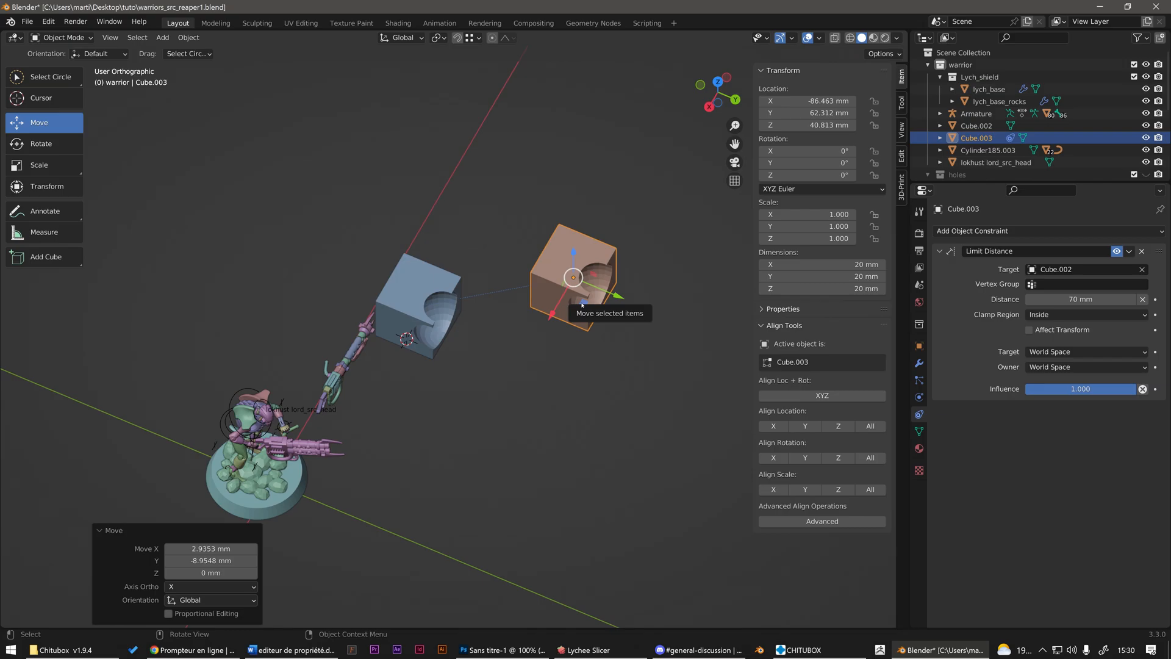
- Add a Track To constraint to the original cube with Cube.003 as its target
{"action": "middle_click_drag", "start_coordinate": [643, 329], "coordinate": [638, 298]}
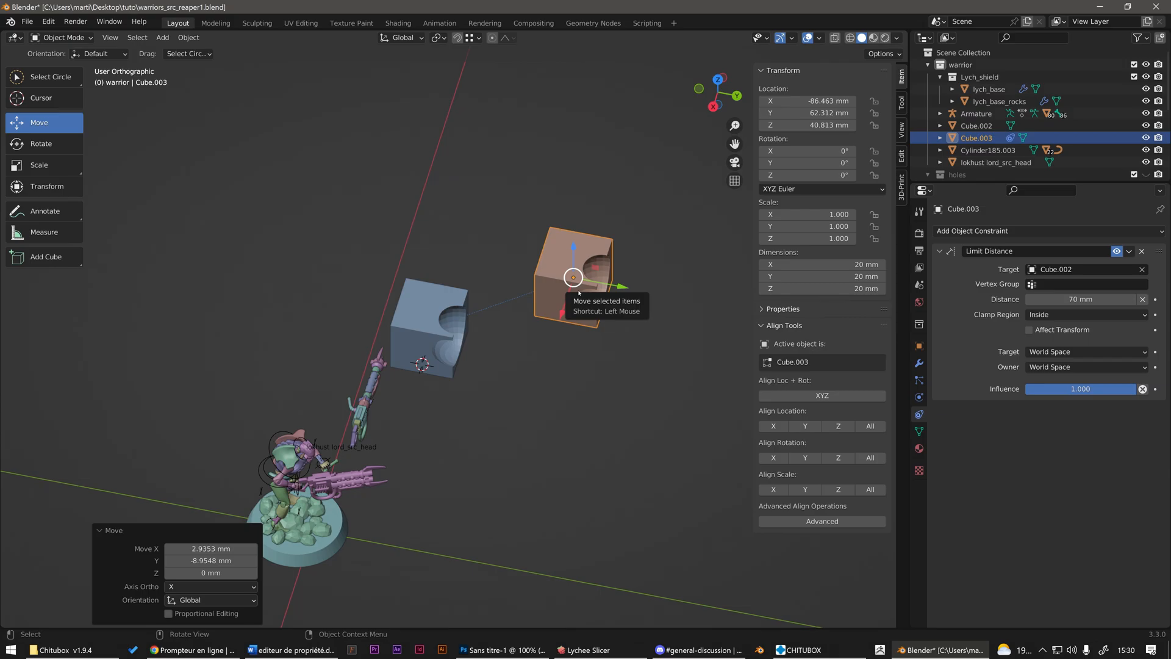
{"action": "left_click", "coordinate": [450, 307]}
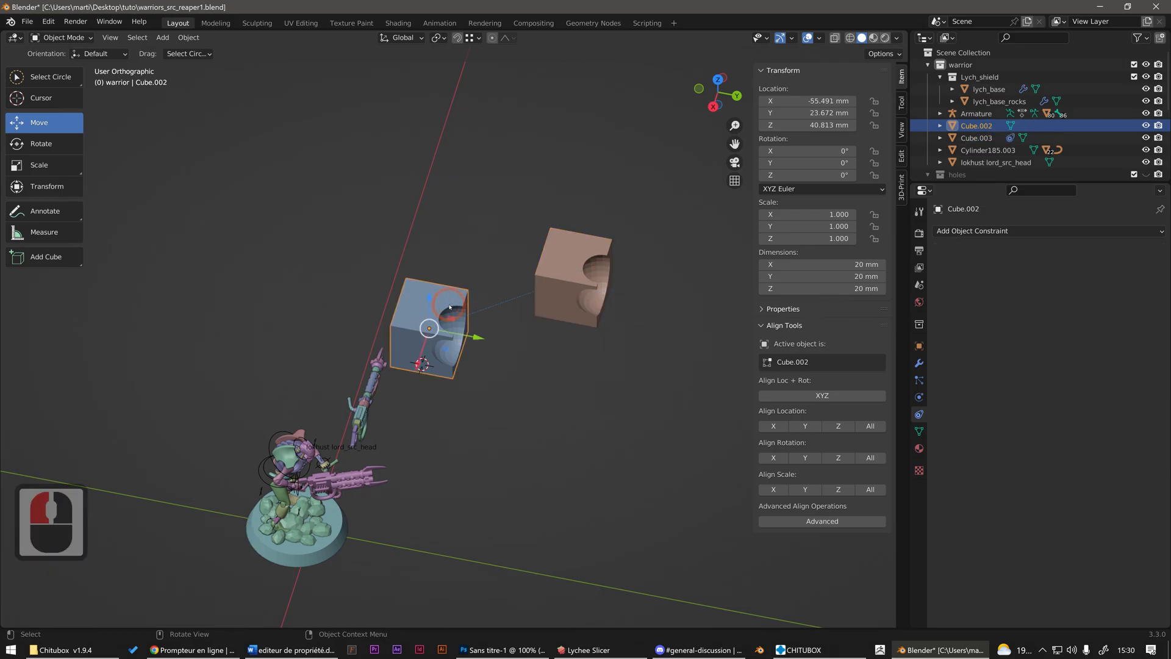
{"action": "left_click", "coordinate": [976, 231]}
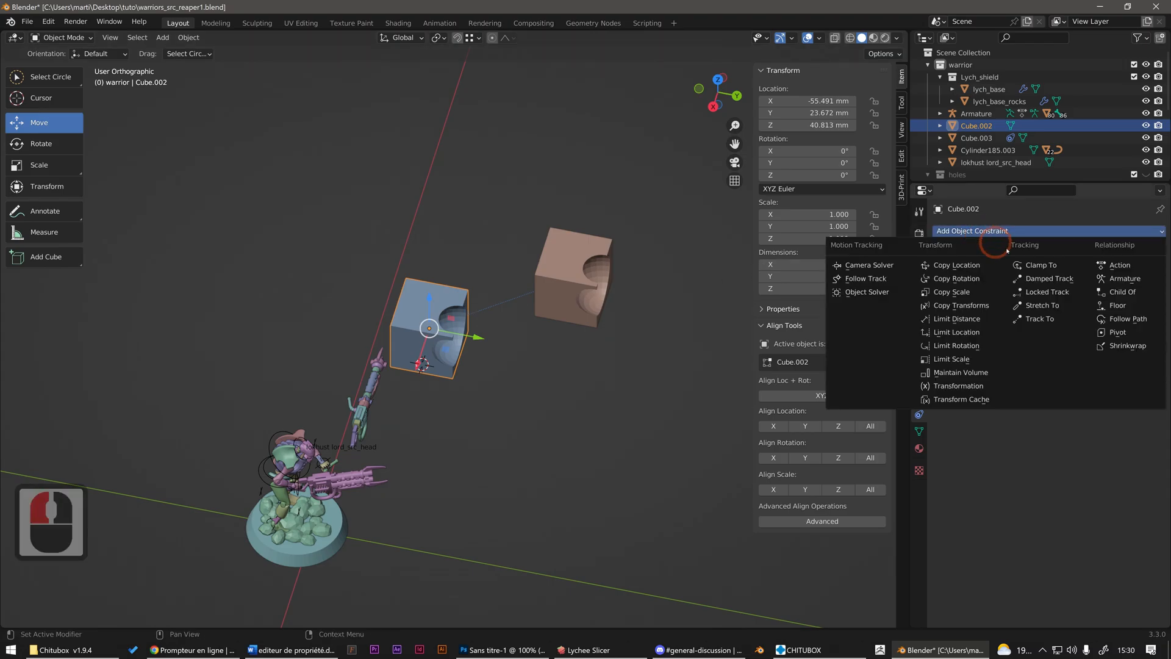
{"action": "left_click", "coordinate": [1039, 318]}
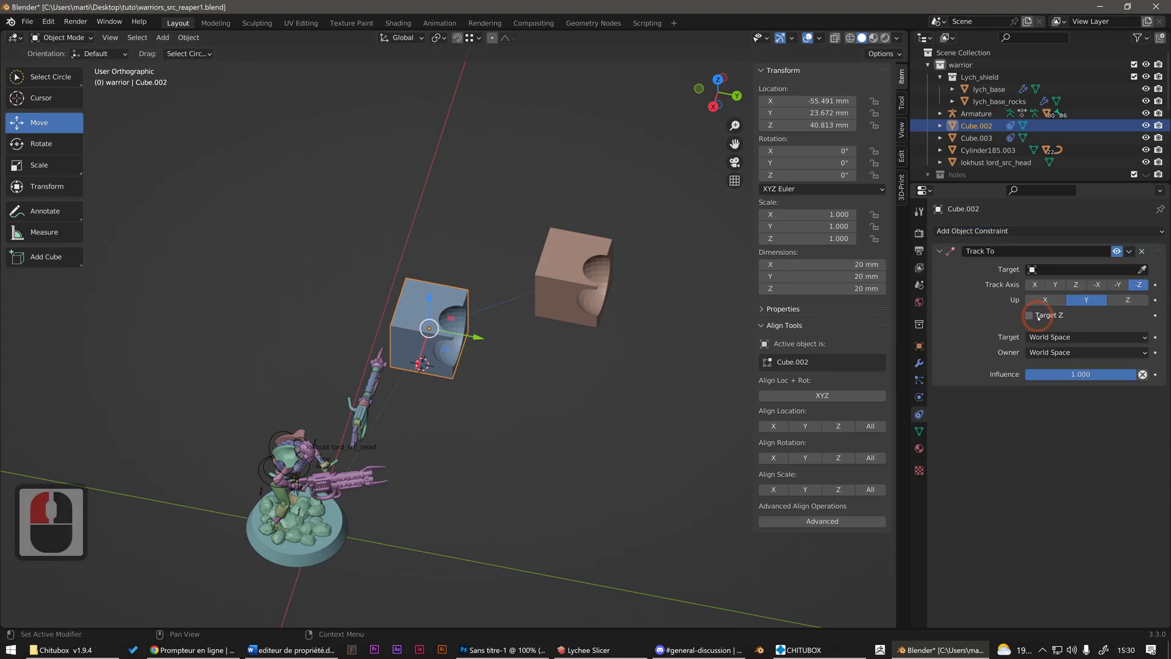
{"action": "left_click", "coordinate": [1142, 269]}
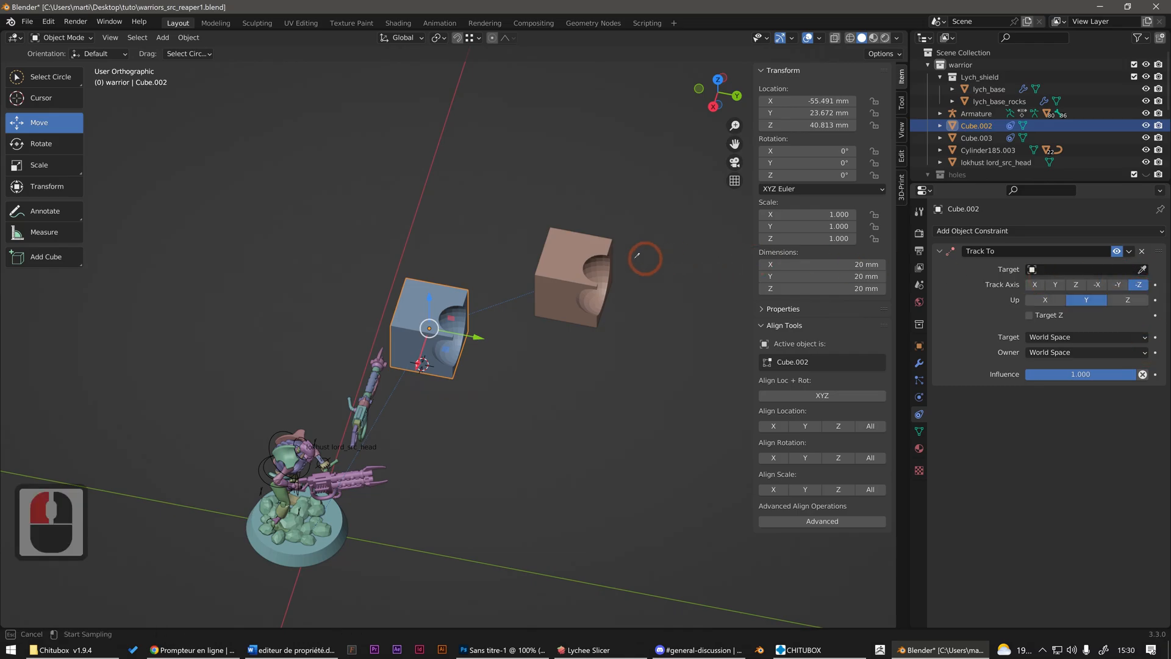
{"action": "left_click", "coordinate": [601, 251]}
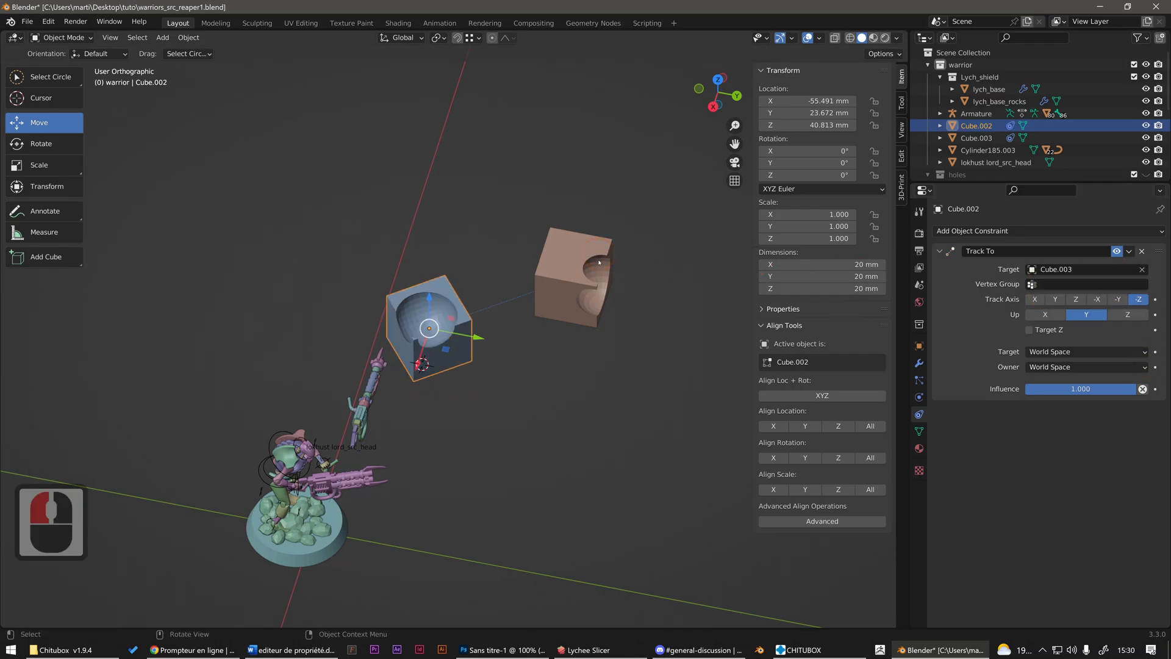
- Move the duplicate cube around the tracking cube to about X -33.9, Y 69.0 mm and reselect the tracking cube
{"action": "left_click", "coordinate": [578, 267]}
{"action": "middle_click_drag", "start_coordinate": [577, 267], "coordinate": [592, 299]}
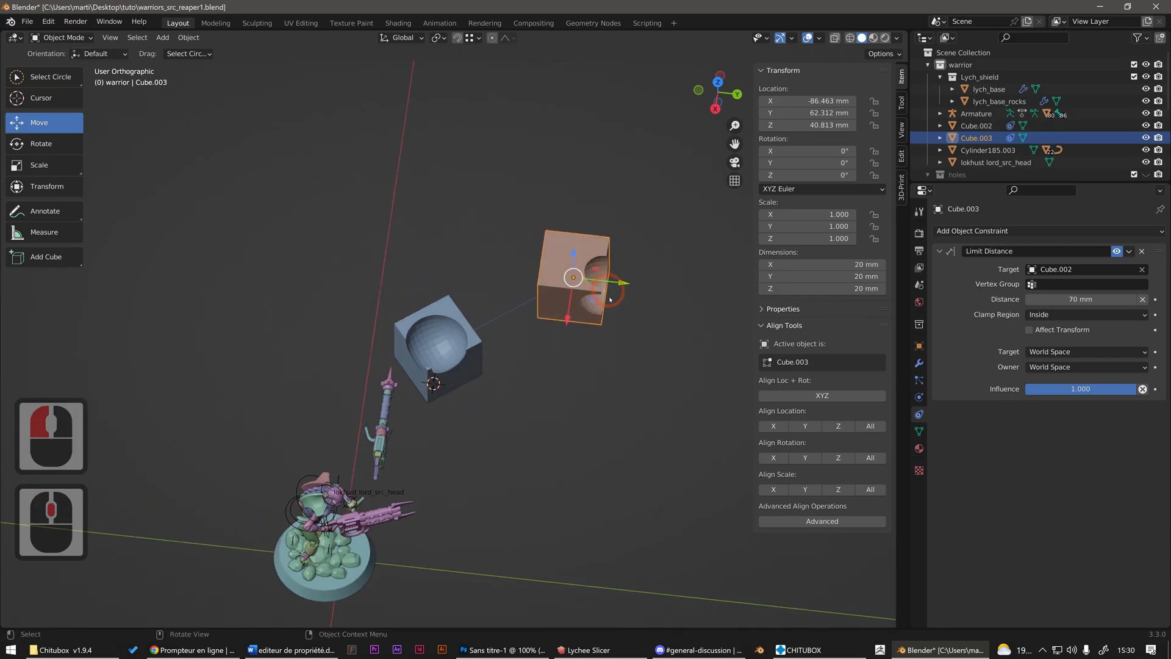
{"action": "left_click_drag", "start_coordinate": [594, 299], "coordinate": [438, 330]}
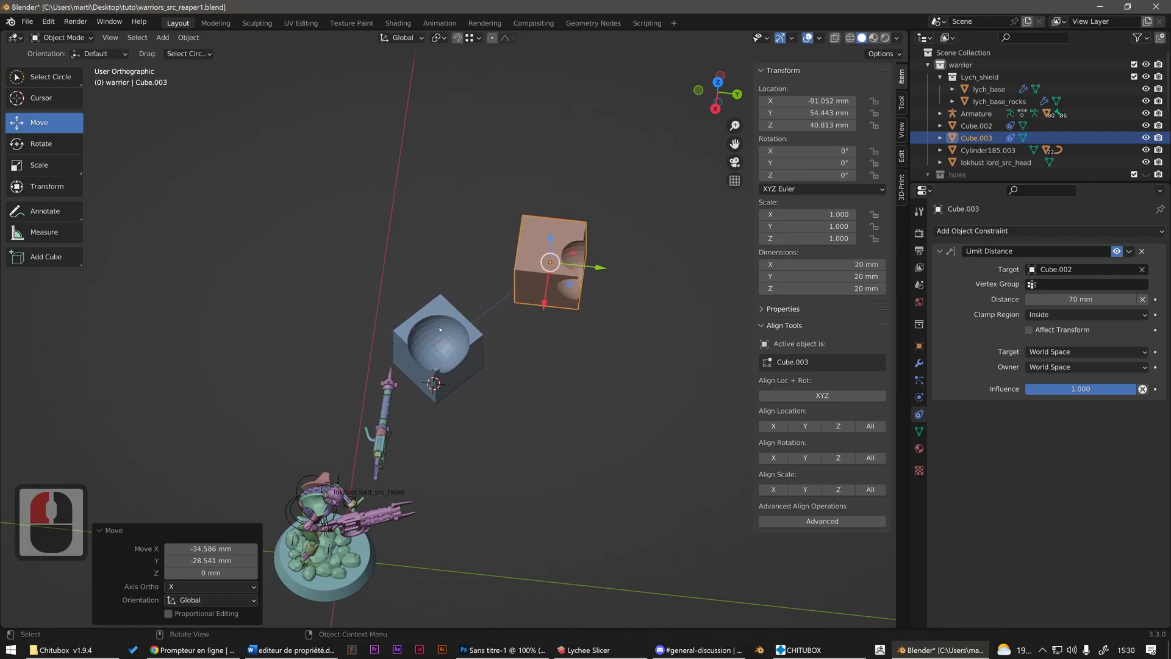
{"action": "left_click", "coordinate": [447, 328]}
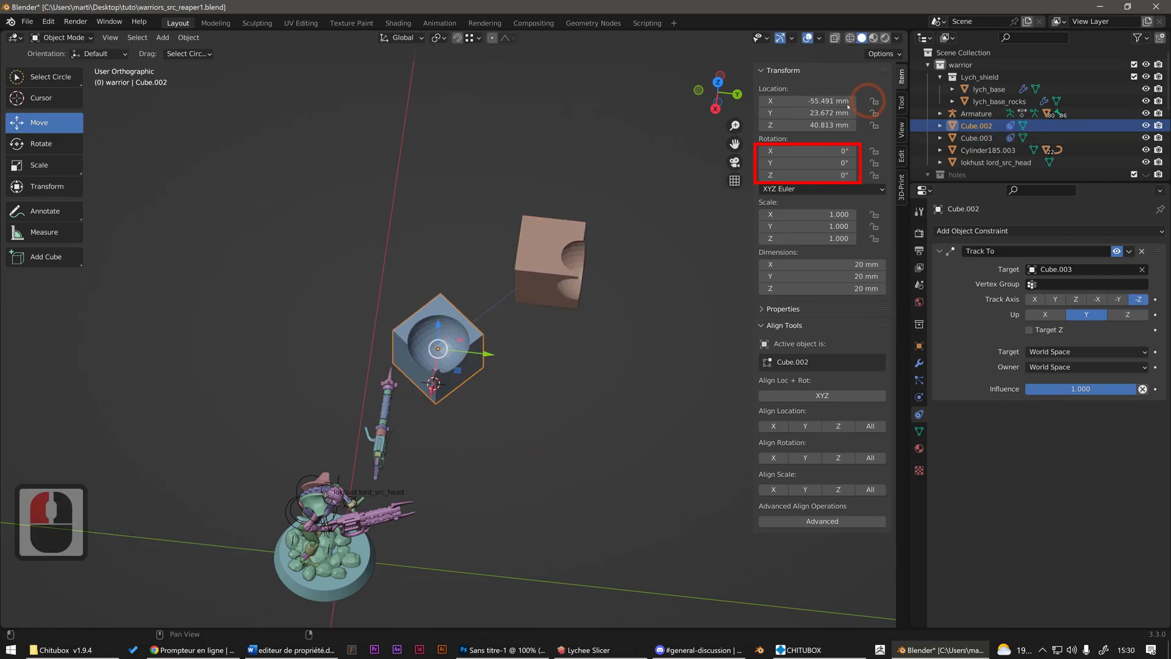
{"action": "left_click", "coordinate": [552, 266]}
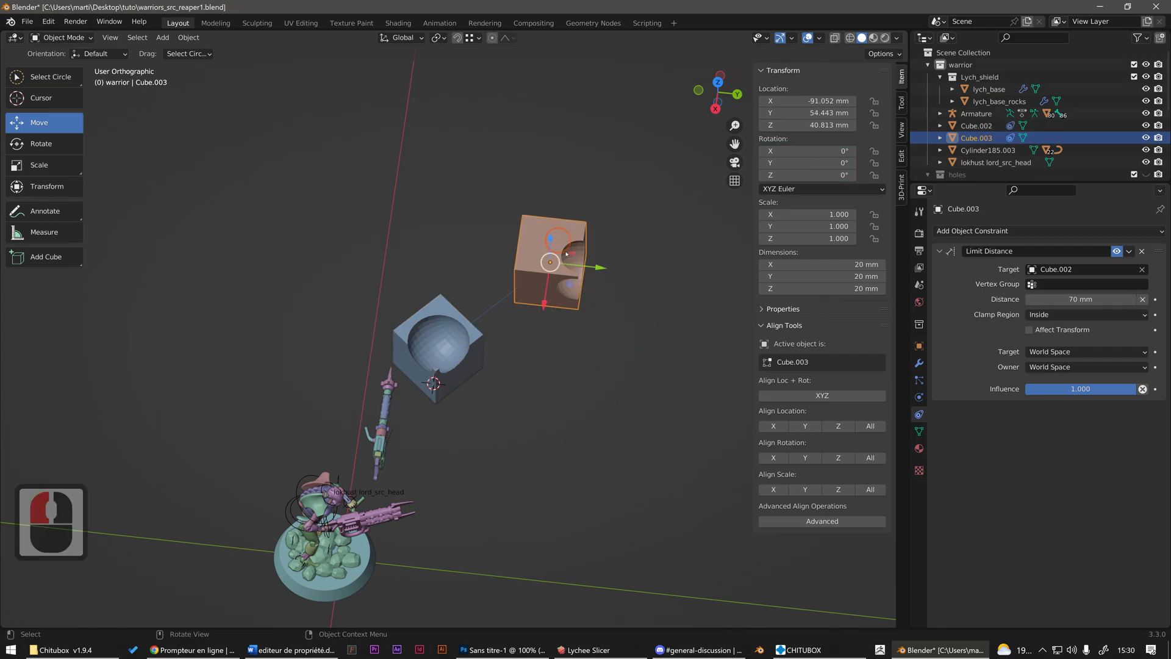
{"action": "left_click_drag", "start_coordinate": [576, 291], "coordinate": [589, 436]}
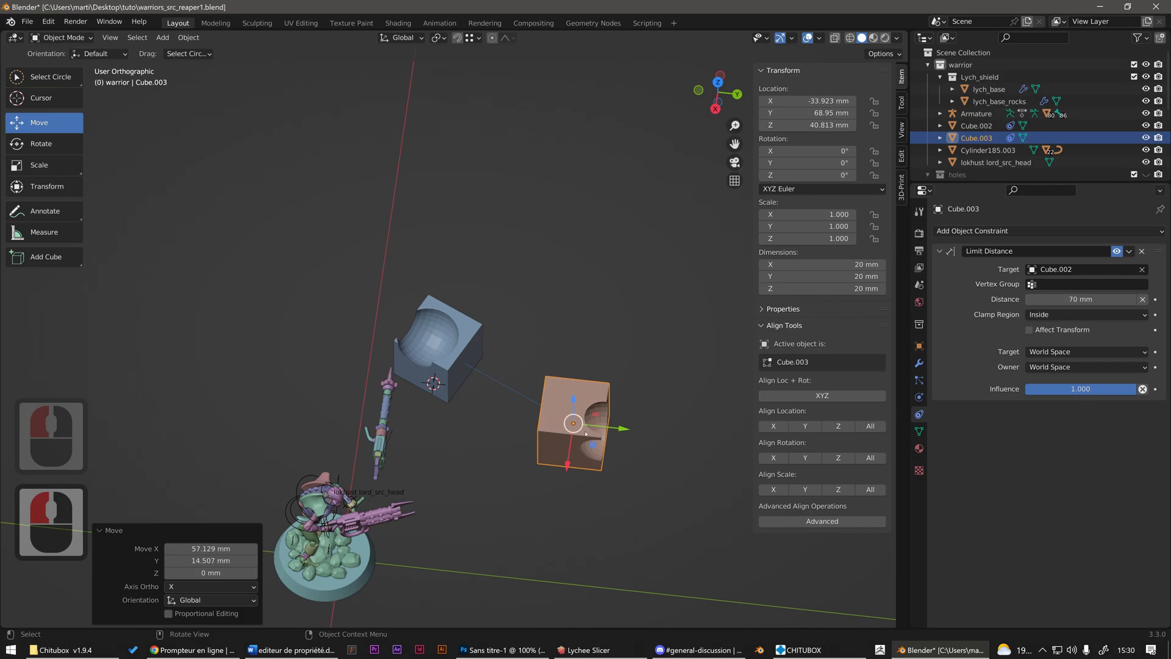
{"action": "double_click", "coordinate": [438, 344]}
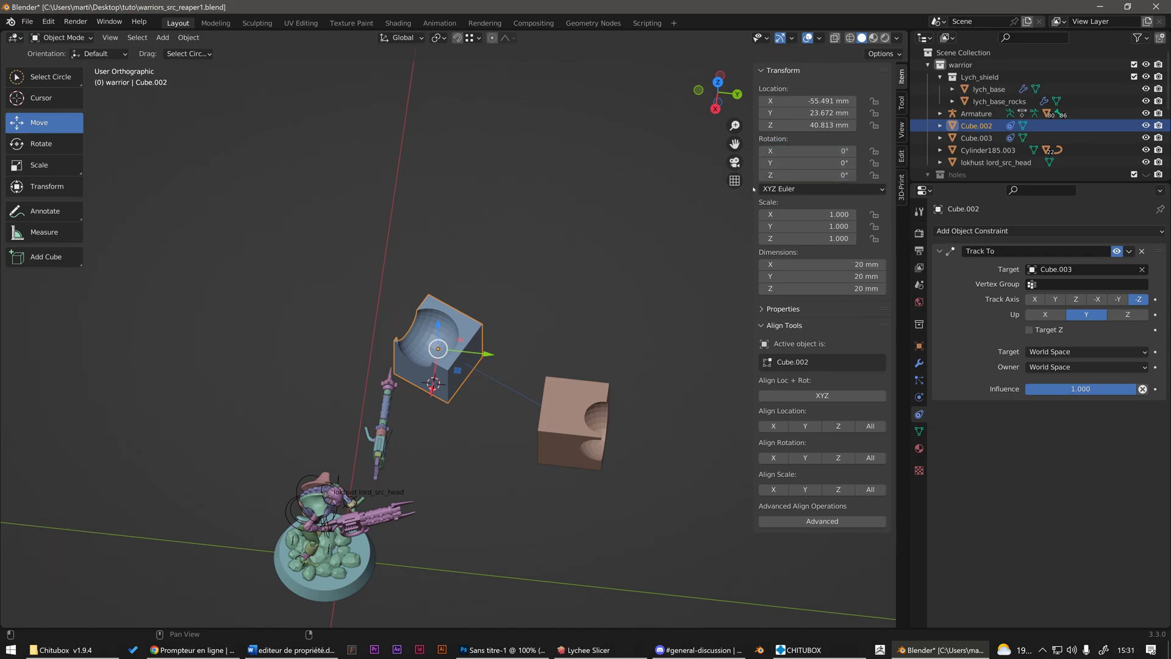
- Try to turn the tracking cube with the Rotate tool and set its rotation to X 9°, Y 17.4°
{"action": "left_click", "coordinate": [44, 144]}
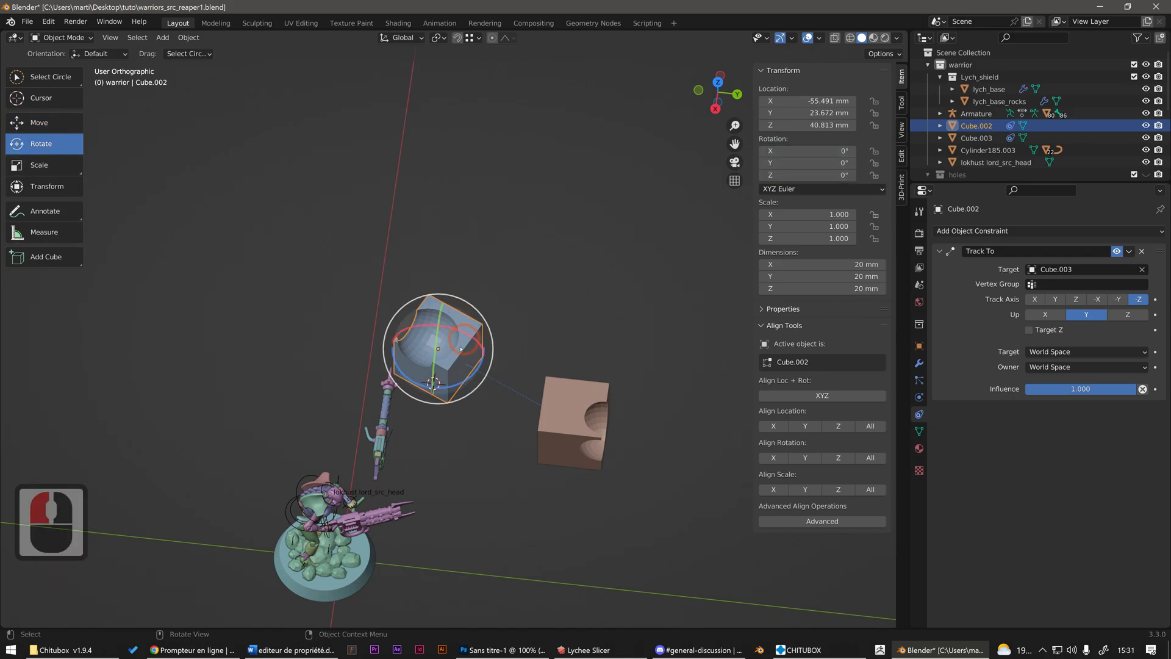
{"action": "left_click_drag", "start_coordinate": [447, 353], "coordinate": [428, 289]}
{"action": "right_click", "coordinate": [438, 348]}
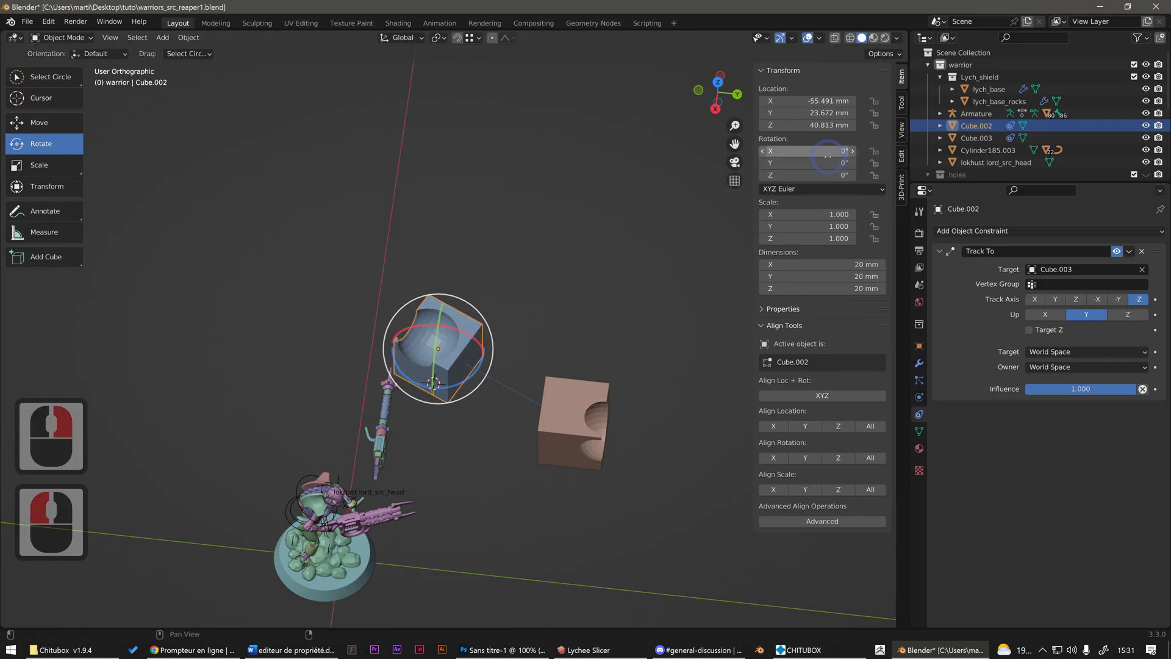
{"action": "left_click_drag", "start_coordinate": [887, 149], "coordinate": [870, 166]}
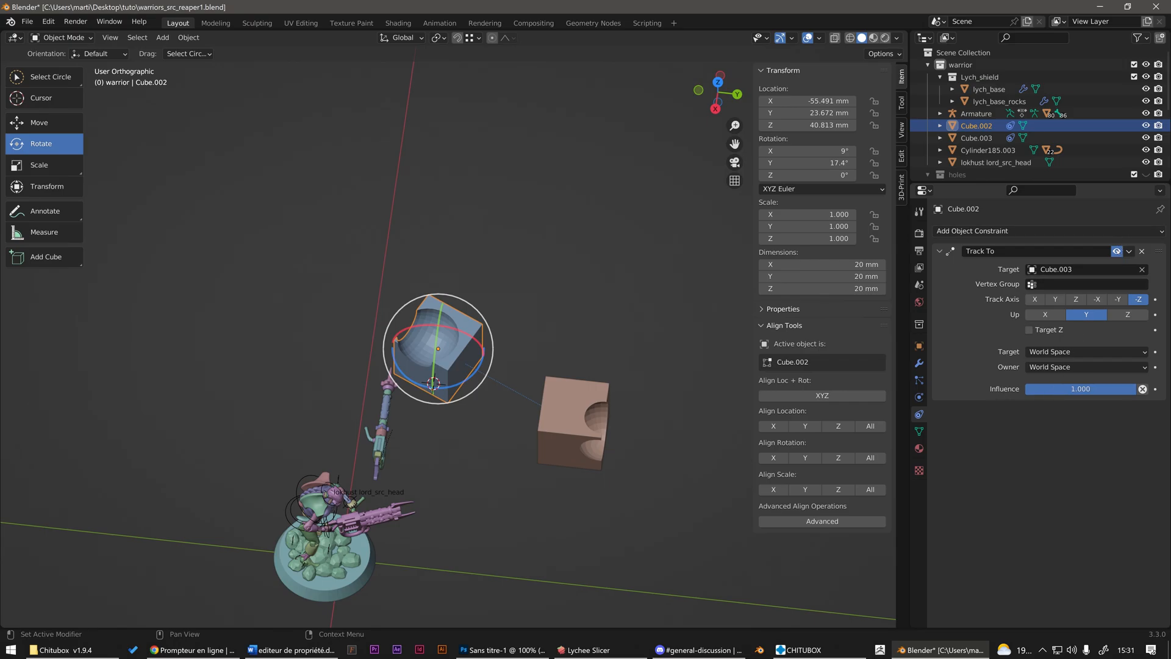
- Disable the Track To constraint and freely rotate the cube to about X 66.1°, Y -46.6°, Z -37.6°
{"action": "left_click", "coordinate": [1117, 251]}
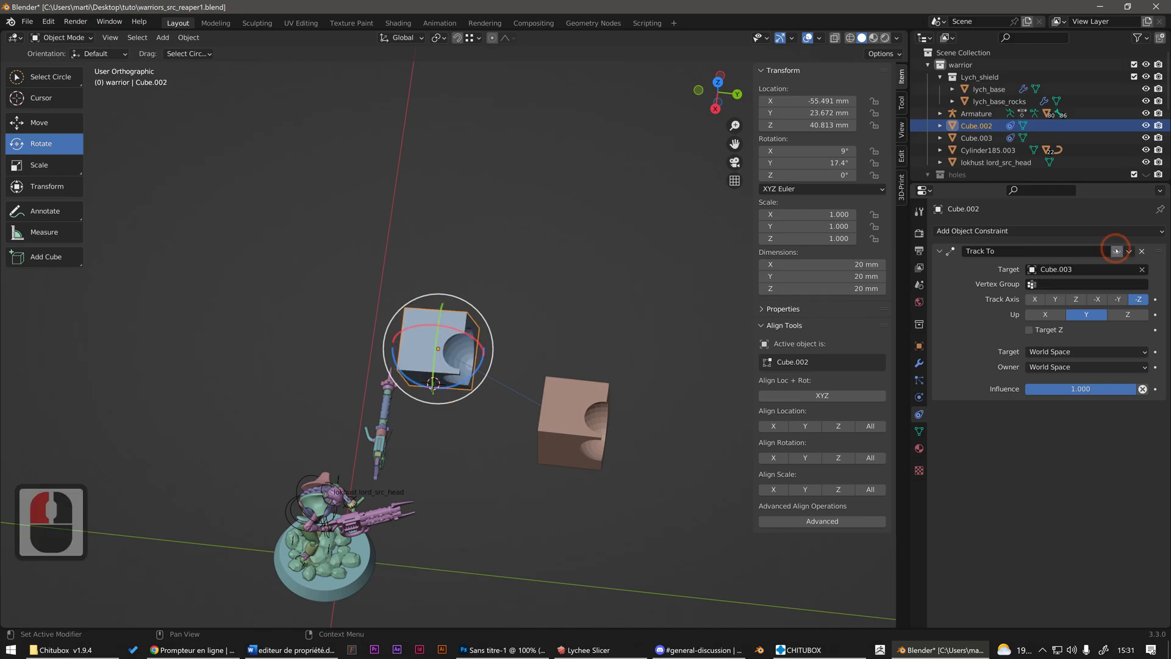
{"action": "key", "text": "r"}
{"action": "key", "text": "r"}
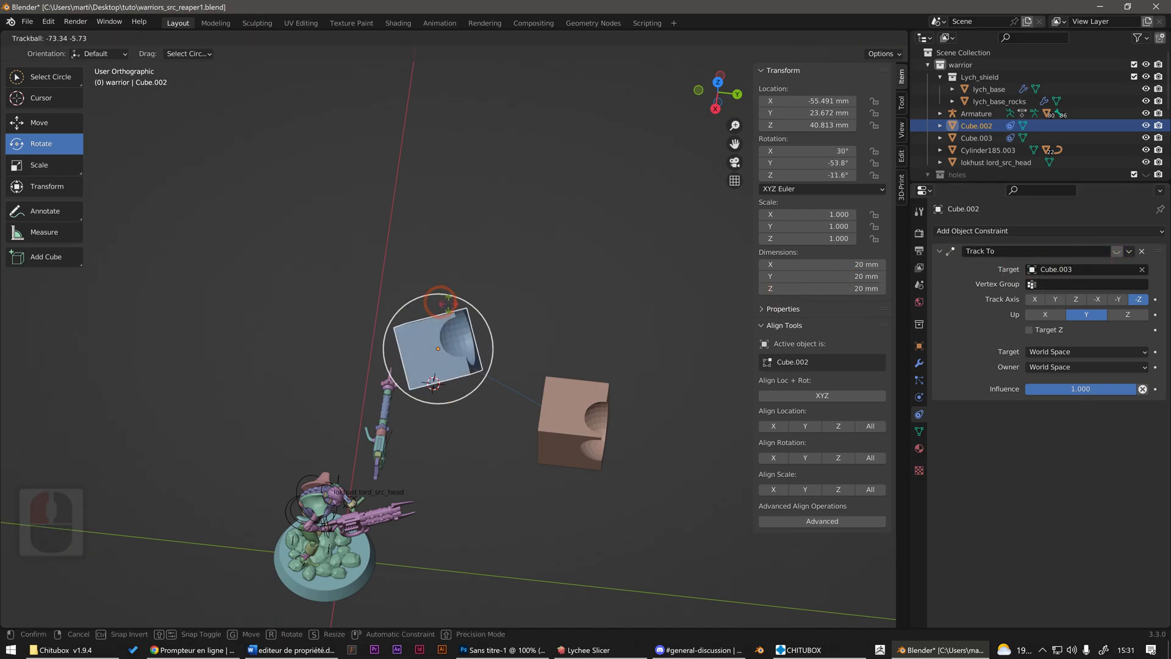
{"action": "left_click", "coordinate": [463, 312]}
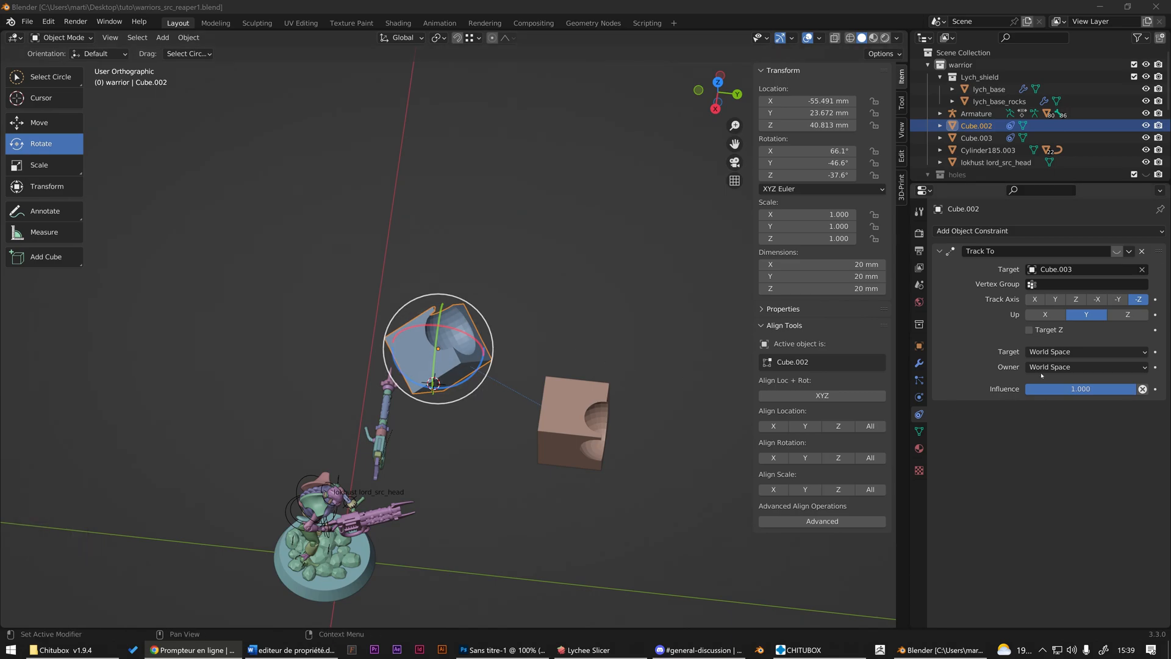
- View the cube's object data properties, select the warrior's armature and examine its skeleton, pose library and motion path settings
{"action": "left_click", "coordinate": [919, 432]}
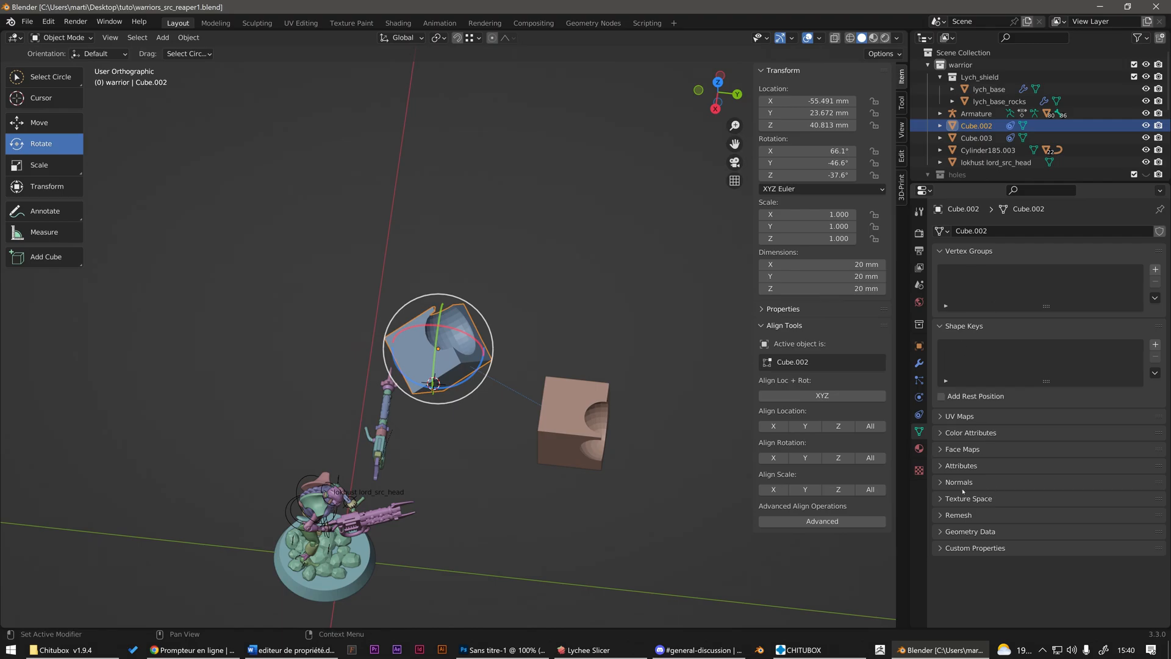
{"action": "scroll", "coordinate": [342, 414], "scroll_direction": "up", "scroll_amount": 3}
{"action": "middle_click_drag", "start_coordinate": [320, 449], "coordinate": [350, 373], "text": "shift"}
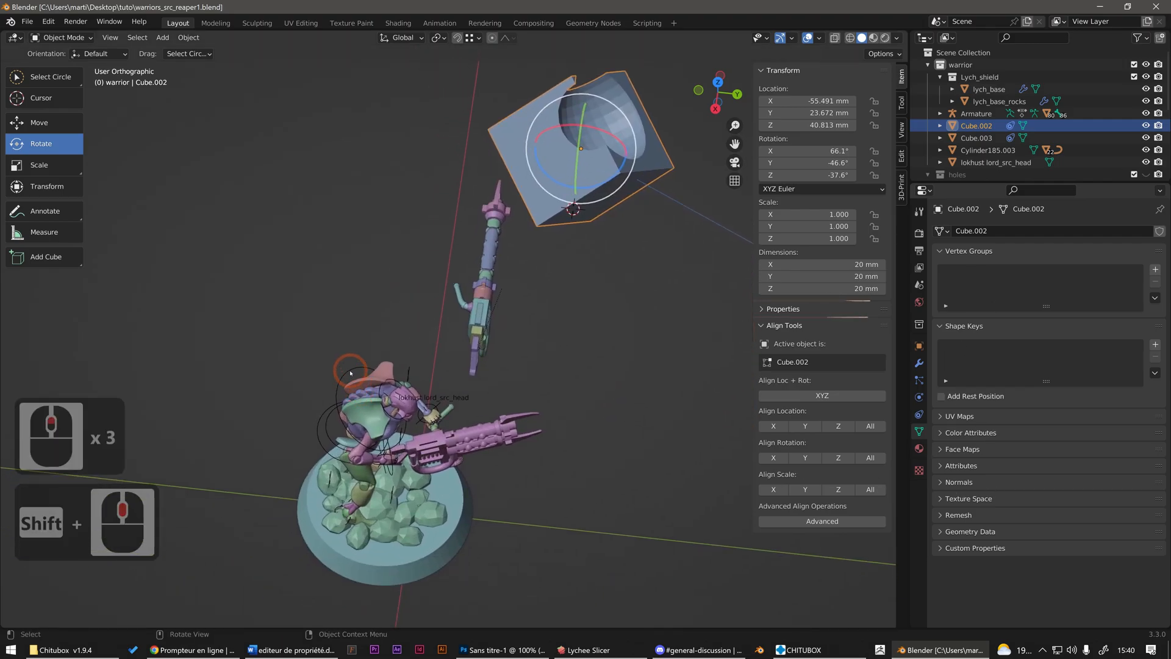
{"action": "left_click", "coordinate": [350, 373]}
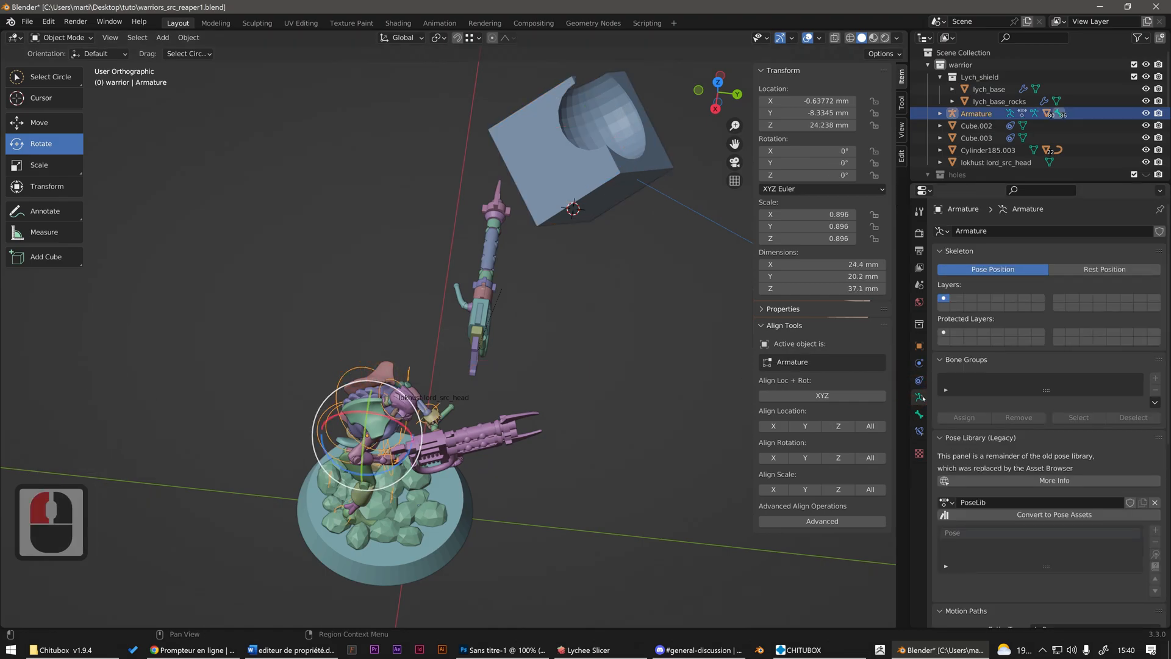
{"action": "scroll", "coordinate": [1009, 370], "scroll_direction": "down", "scroll_amount": 8}
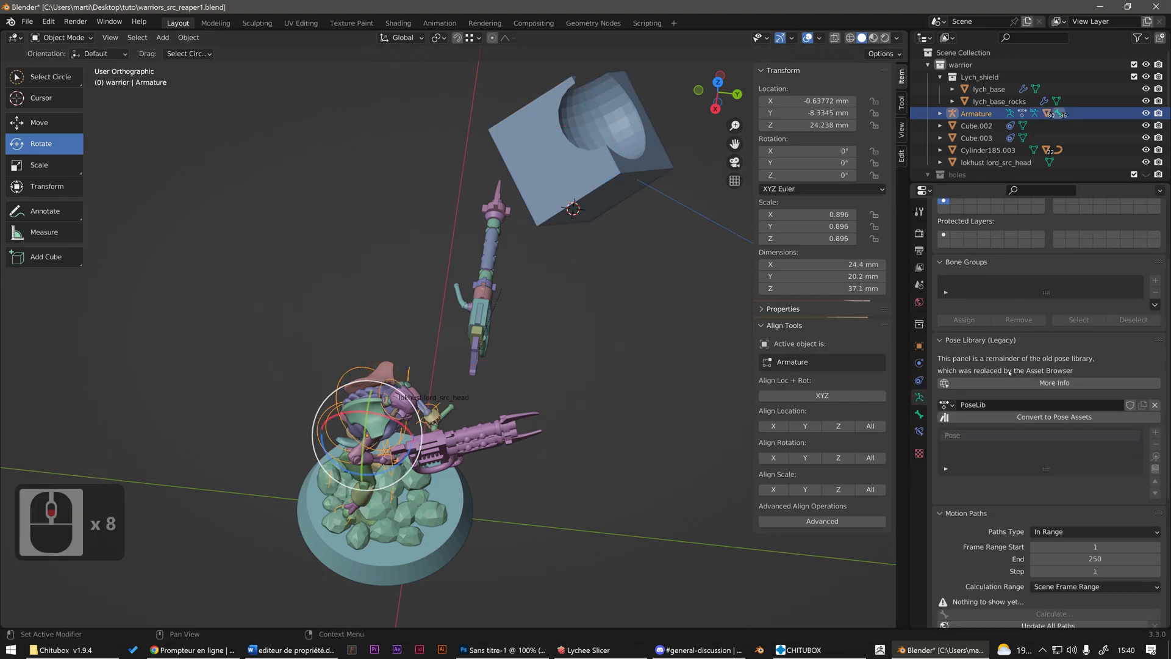
{"action": "scroll", "coordinate": [1012, 374], "scroll_direction": "down", "scroll_amount": 9}
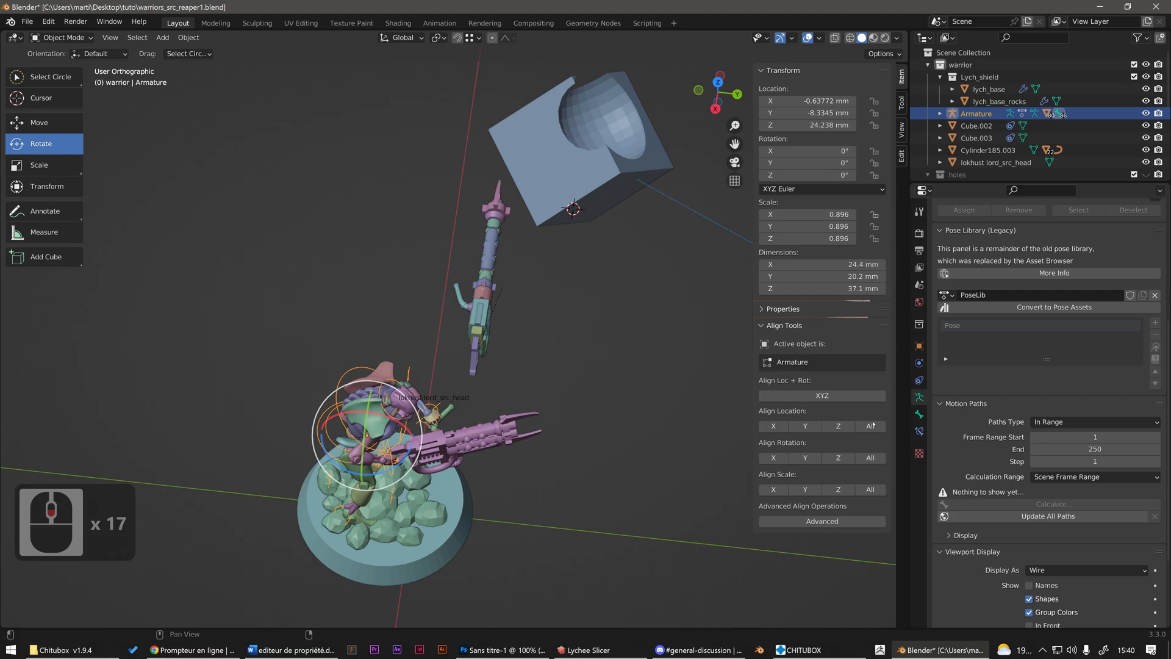
- Select the gun held by the warrior and view its material properties and the texture properties
{"action": "left_click", "coordinate": [466, 437]}
{"action": "left_click", "coordinate": [919, 449]}
{"action": "middle_click_drag", "start_coordinate": [724, 428], "coordinate": [564, 340]}
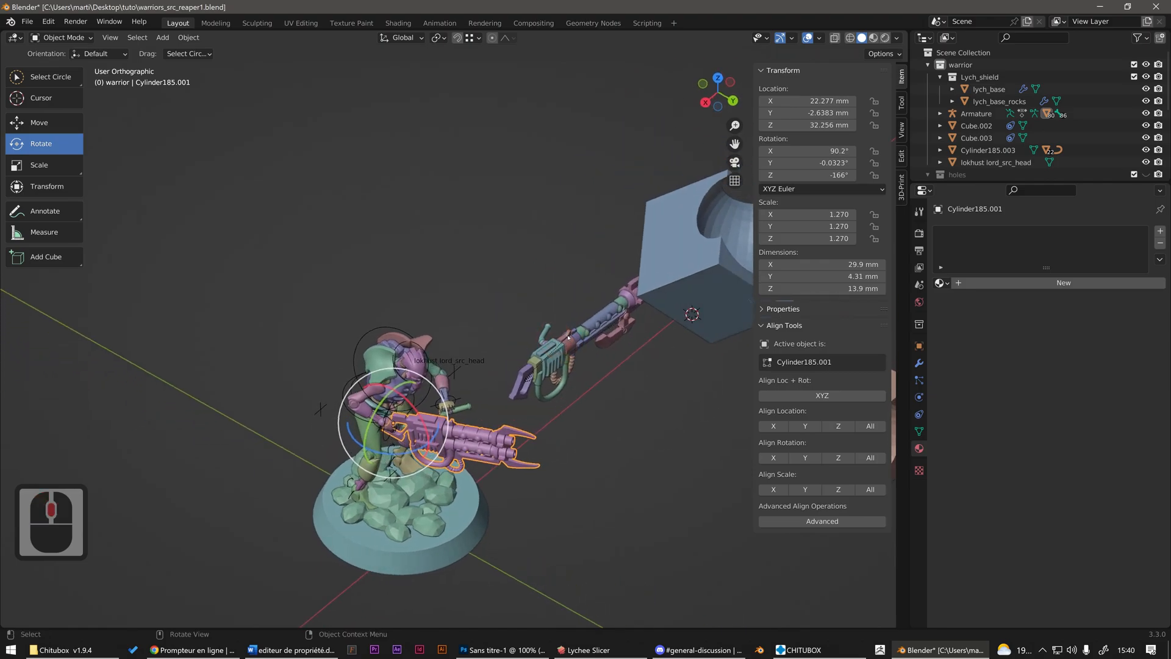
{"action": "scroll", "coordinate": [568, 337], "scroll_direction": "down", "scroll_amount": 1}
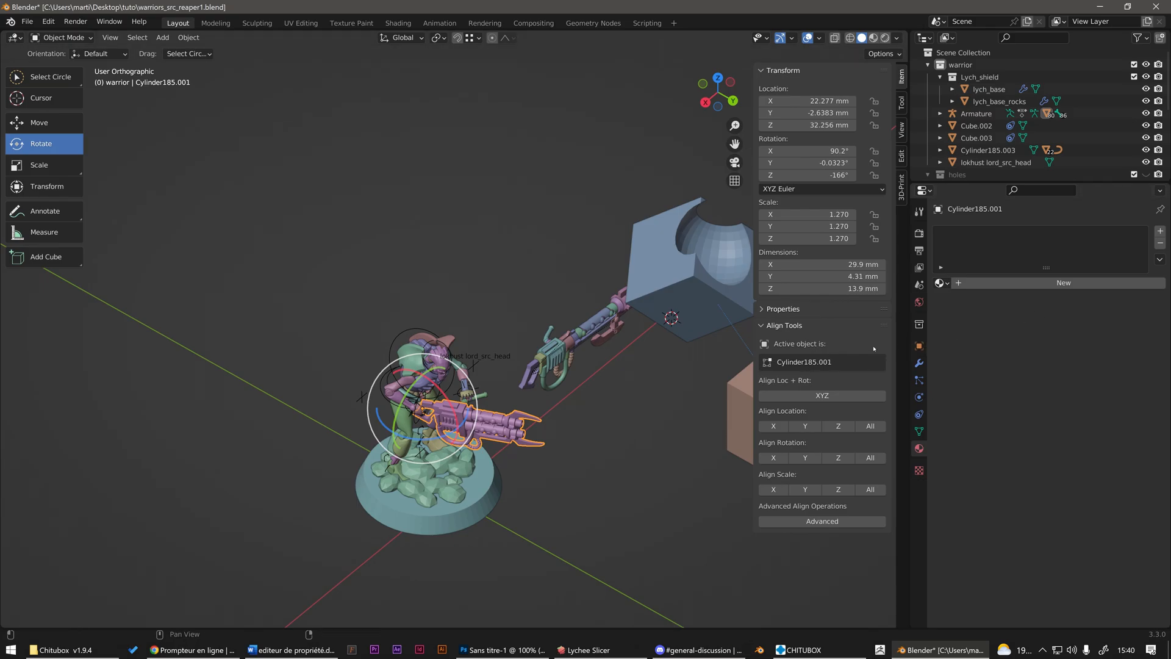
{"action": "left_click", "coordinate": [919, 471]}
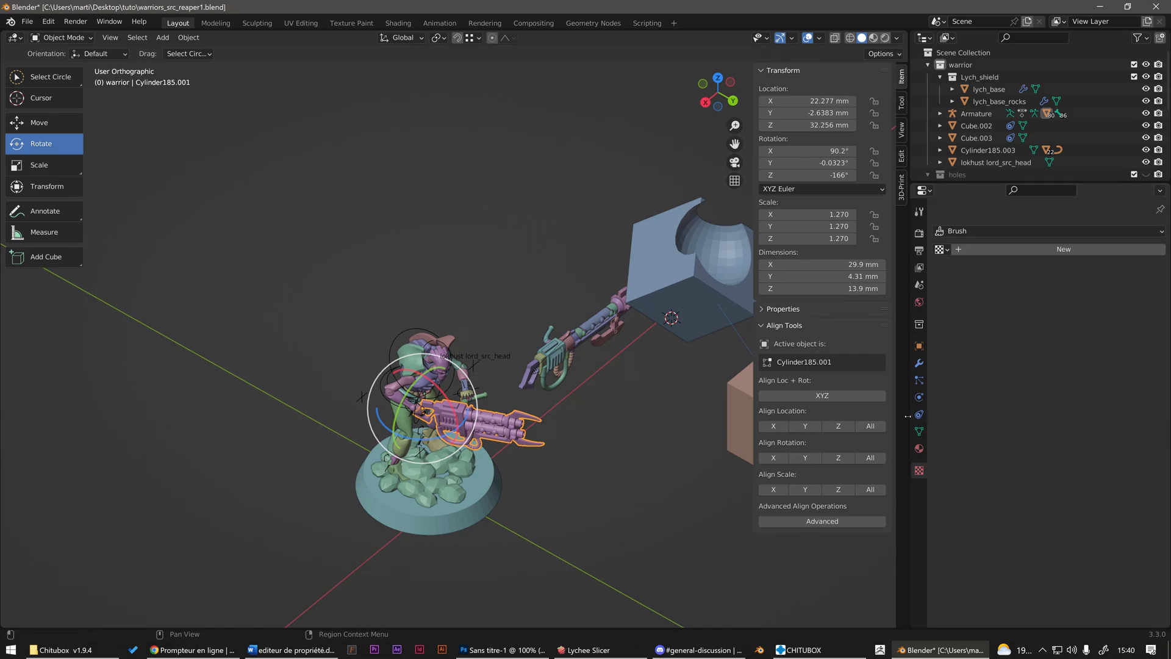
- Select both cut cubes beside the warrior and delete them from the scene
{"action": "middle_click_drag", "start_coordinate": [646, 422], "coordinate": [616, 440]}
{"action": "scroll", "coordinate": [616, 439], "scroll_direction": "down", "scroll_amount": 2}
{"action": "left_click", "coordinate": [714, 434]}
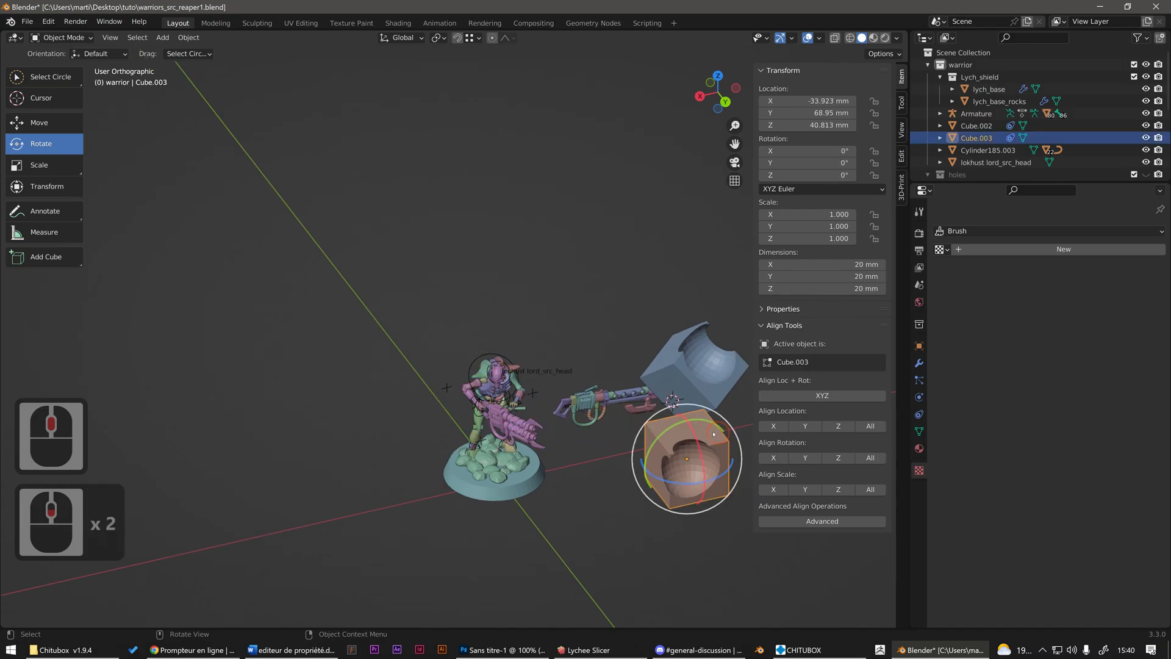
{"action": "middle_click_drag", "start_coordinate": [711, 434], "coordinate": [753, 462]}
{"action": "left_click", "coordinate": [612, 343], "text": "shift"}
{"action": "key", "text": "Delete"}
- Select the curved blade beneath the barrel of the detached rifle beside the warrior
{"action": "middle_click_drag", "start_coordinate": [583, 434], "coordinate": [520, 383]}
{"action": "scroll", "coordinate": [548, 448], "scroll_direction": "up", "scroll_amount": 2}
{"action": "middle_click_drag", "start_coordinate": [547, 465], "coordinate": [544, 410], "text": "shift"}
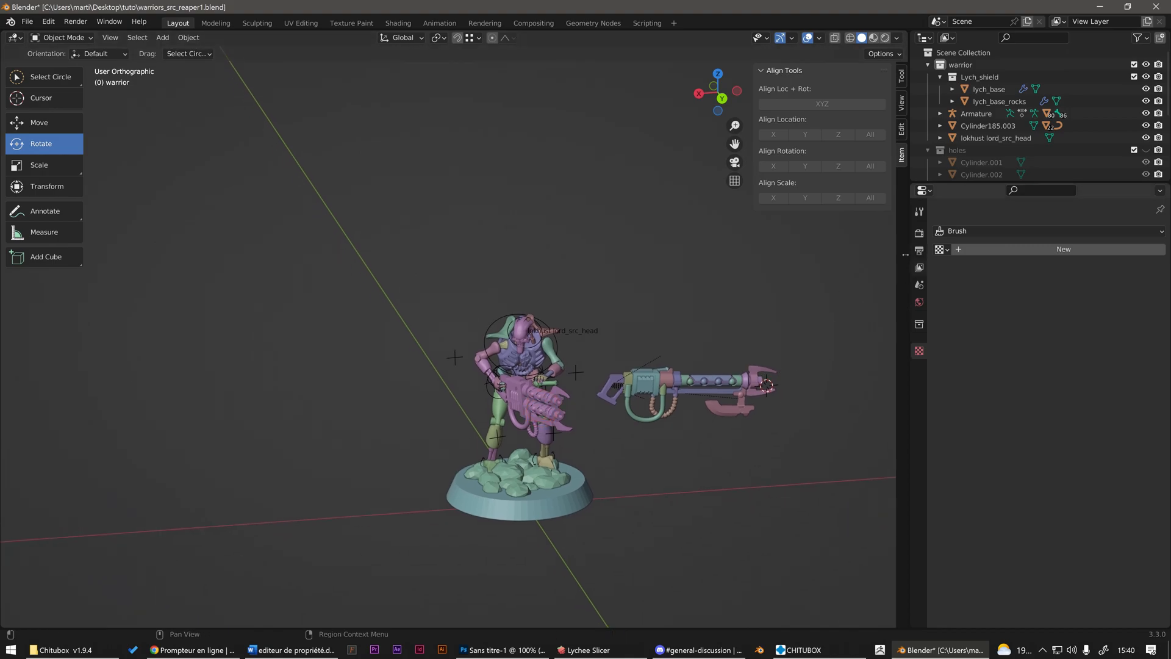
{"action": "left_click", "coordinate": [732, 415]}
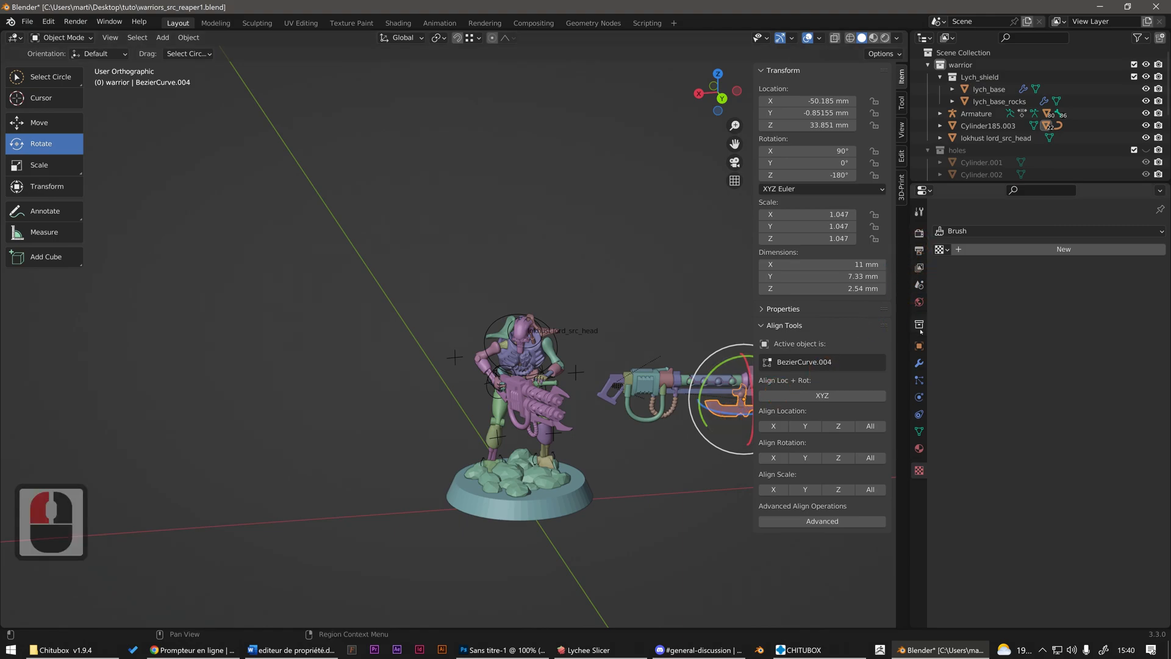